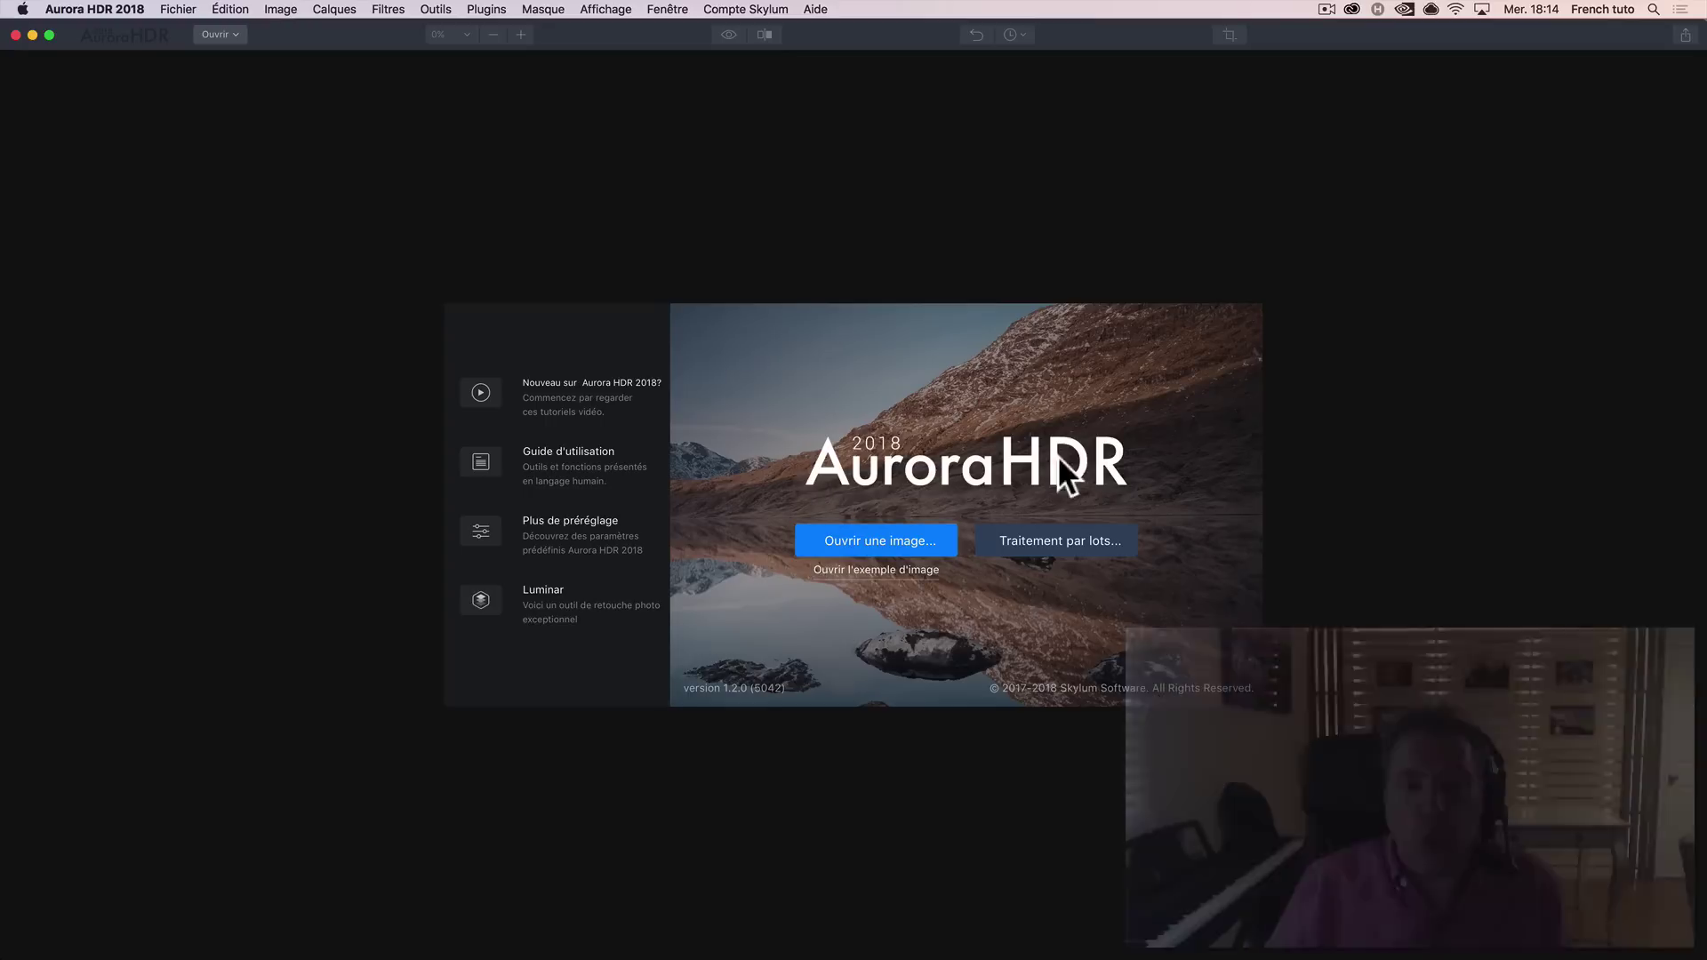
Open untitled-85-HDR.dng and build an HDR image from it
{"action": "left_click", "coordinate": [883, 540]}
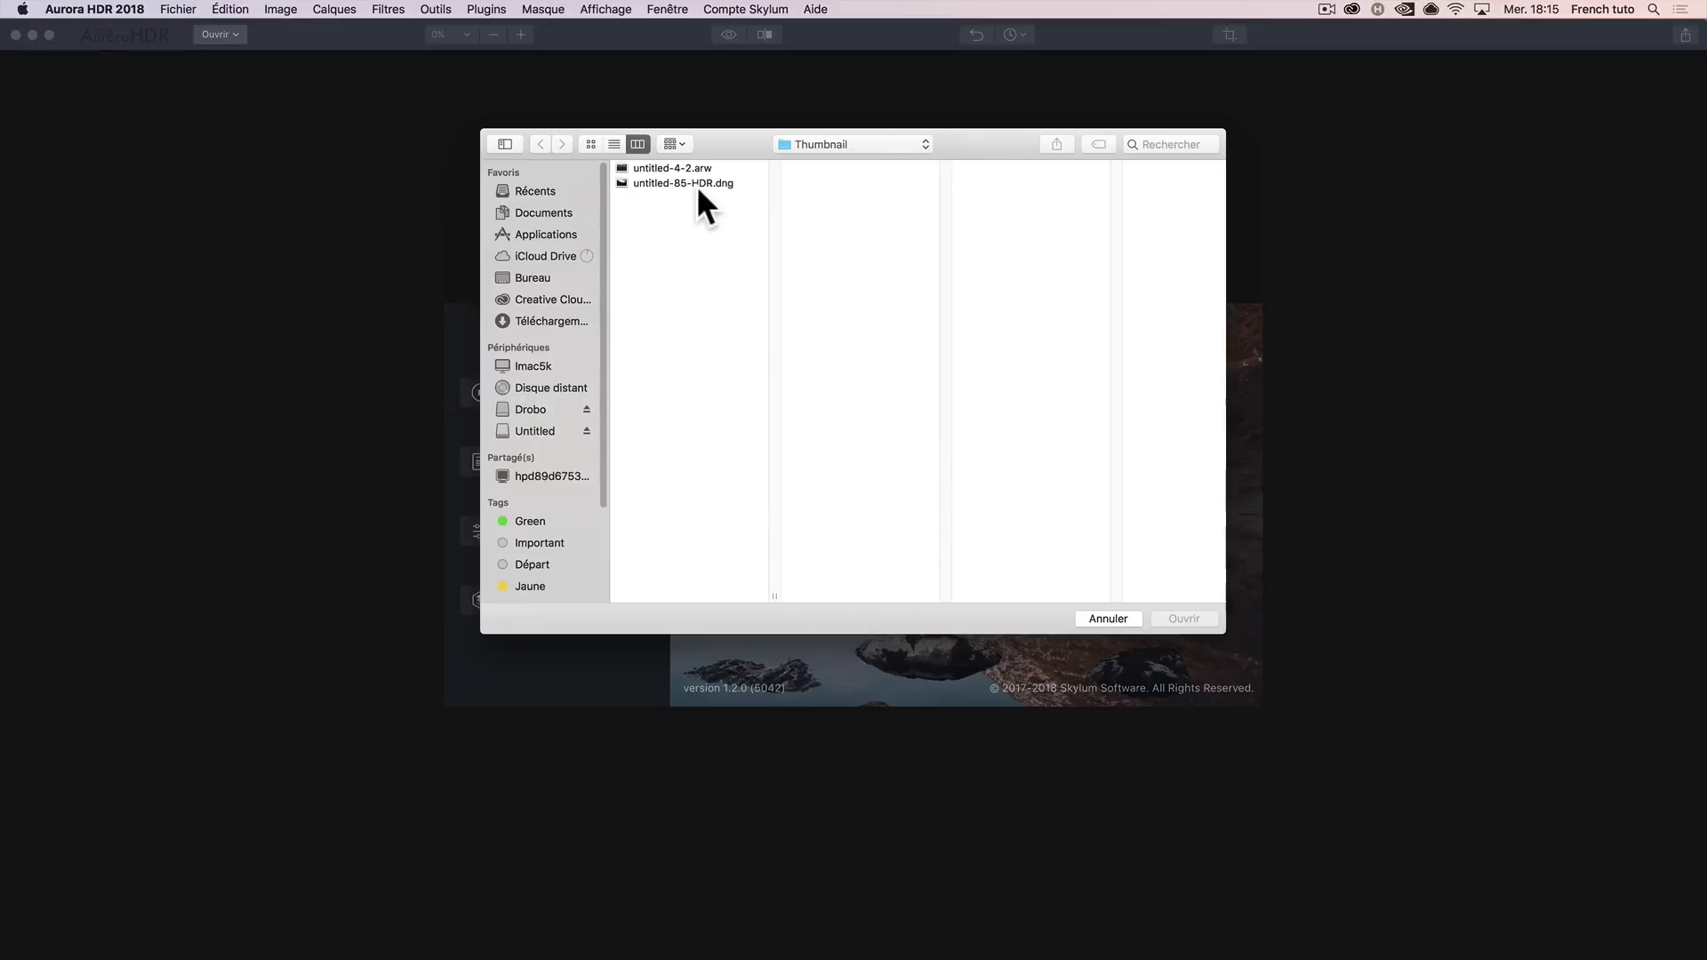
{"action": "left_click", "coordinate": [691, 182]}
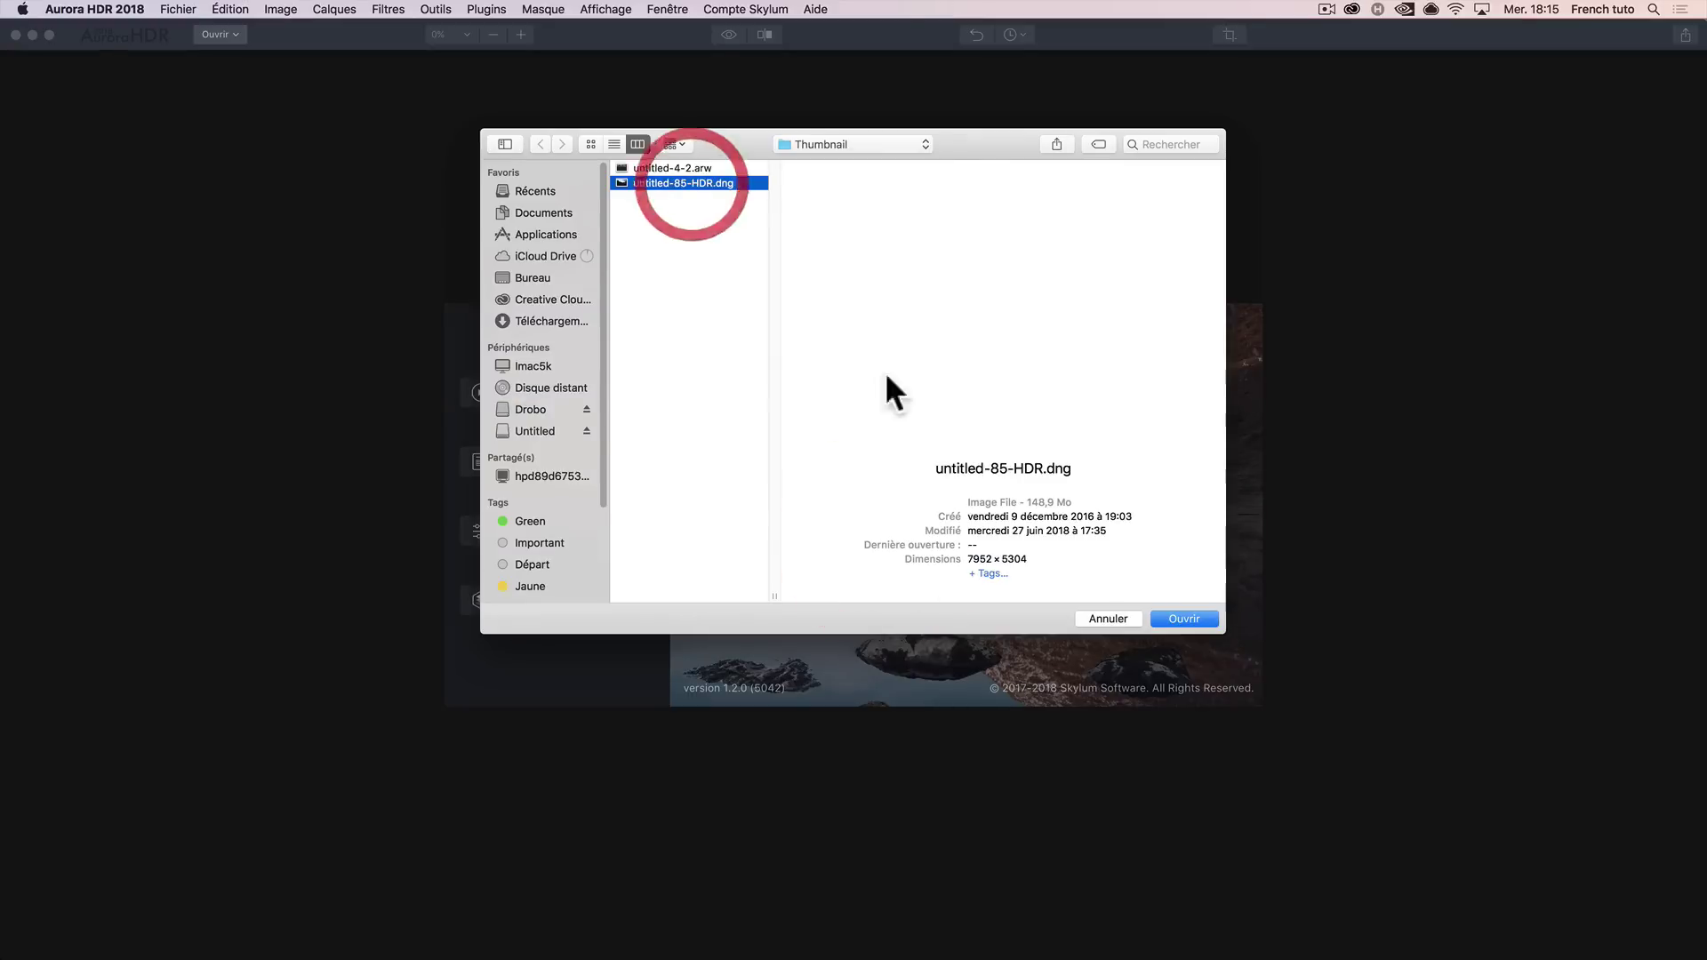
{"action": "left_click", "coordinate": [1195, 616]}
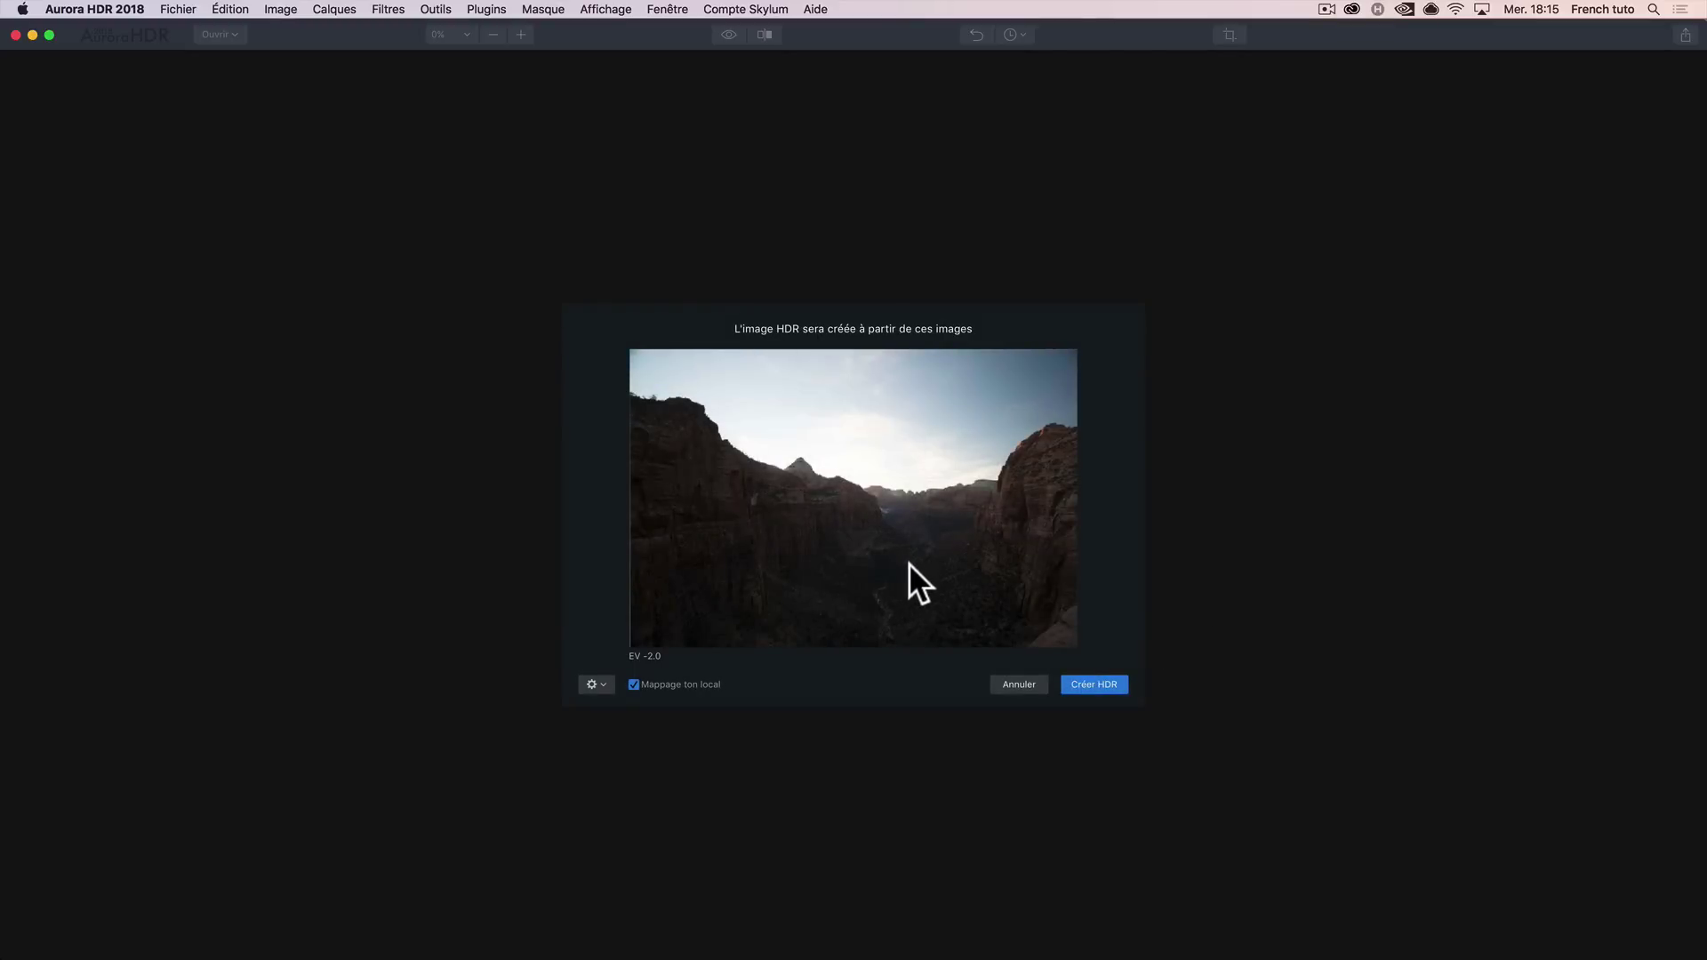
{"action": "left_click", "coordinate": [1103, 686]}
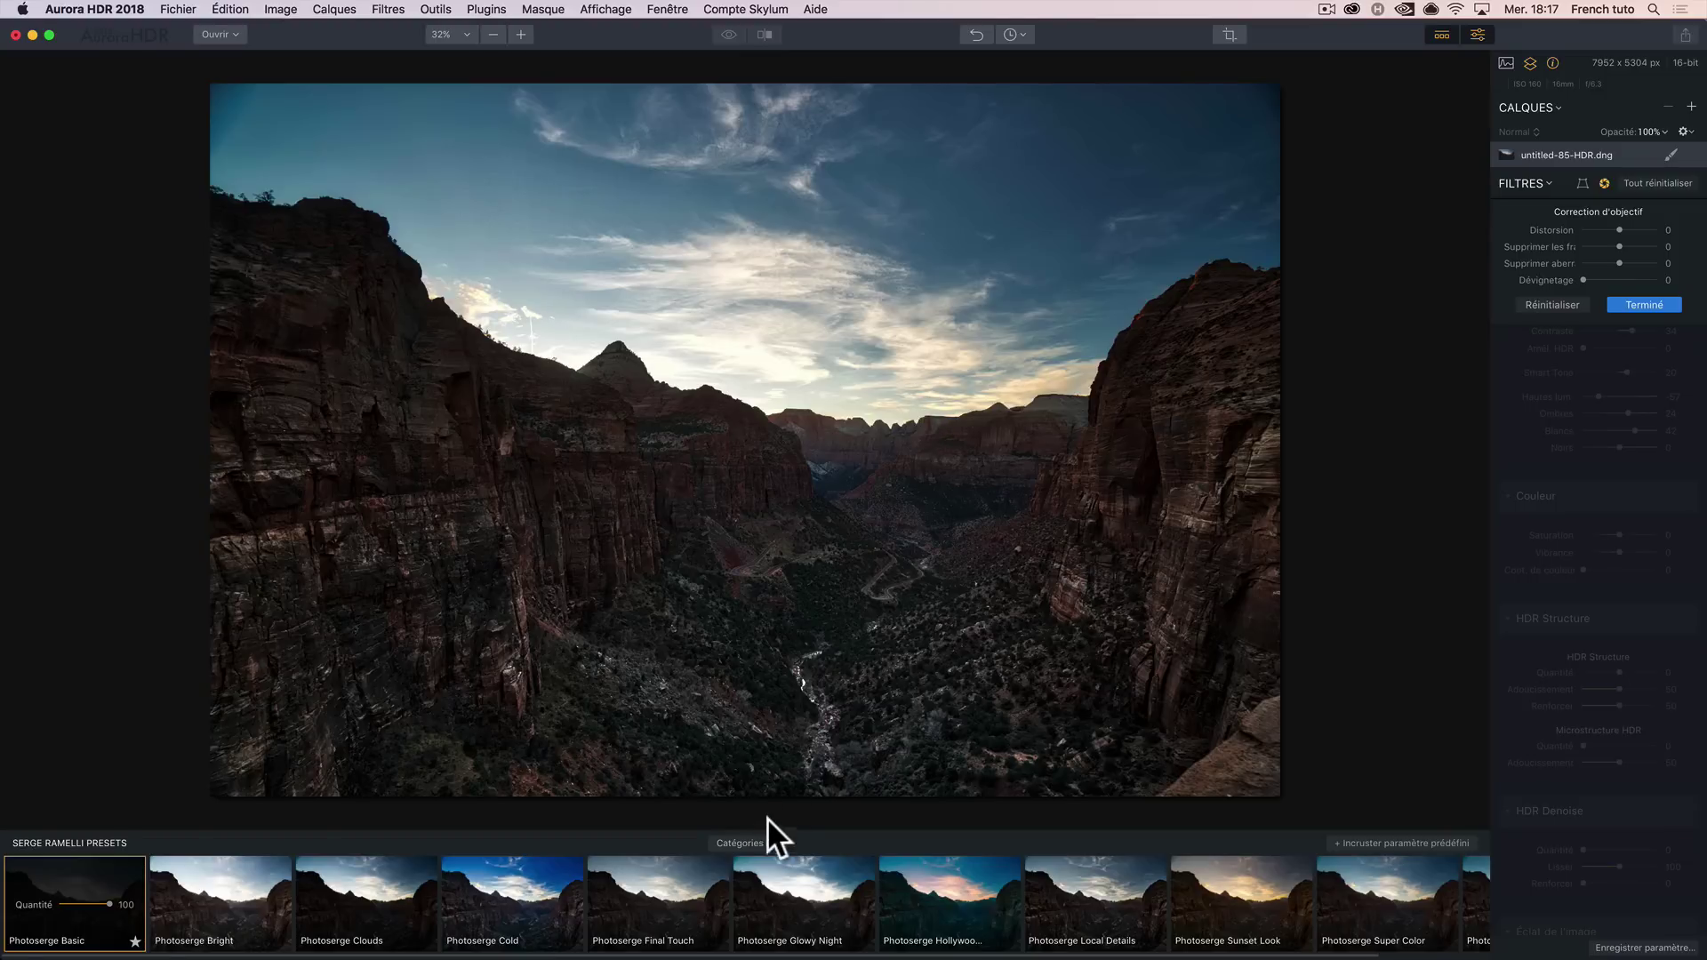
Apply the Photoserge Basic preset from the Serge Ramelli Presets collection
{"action": "left_click", "coordinate": [763, 843]}
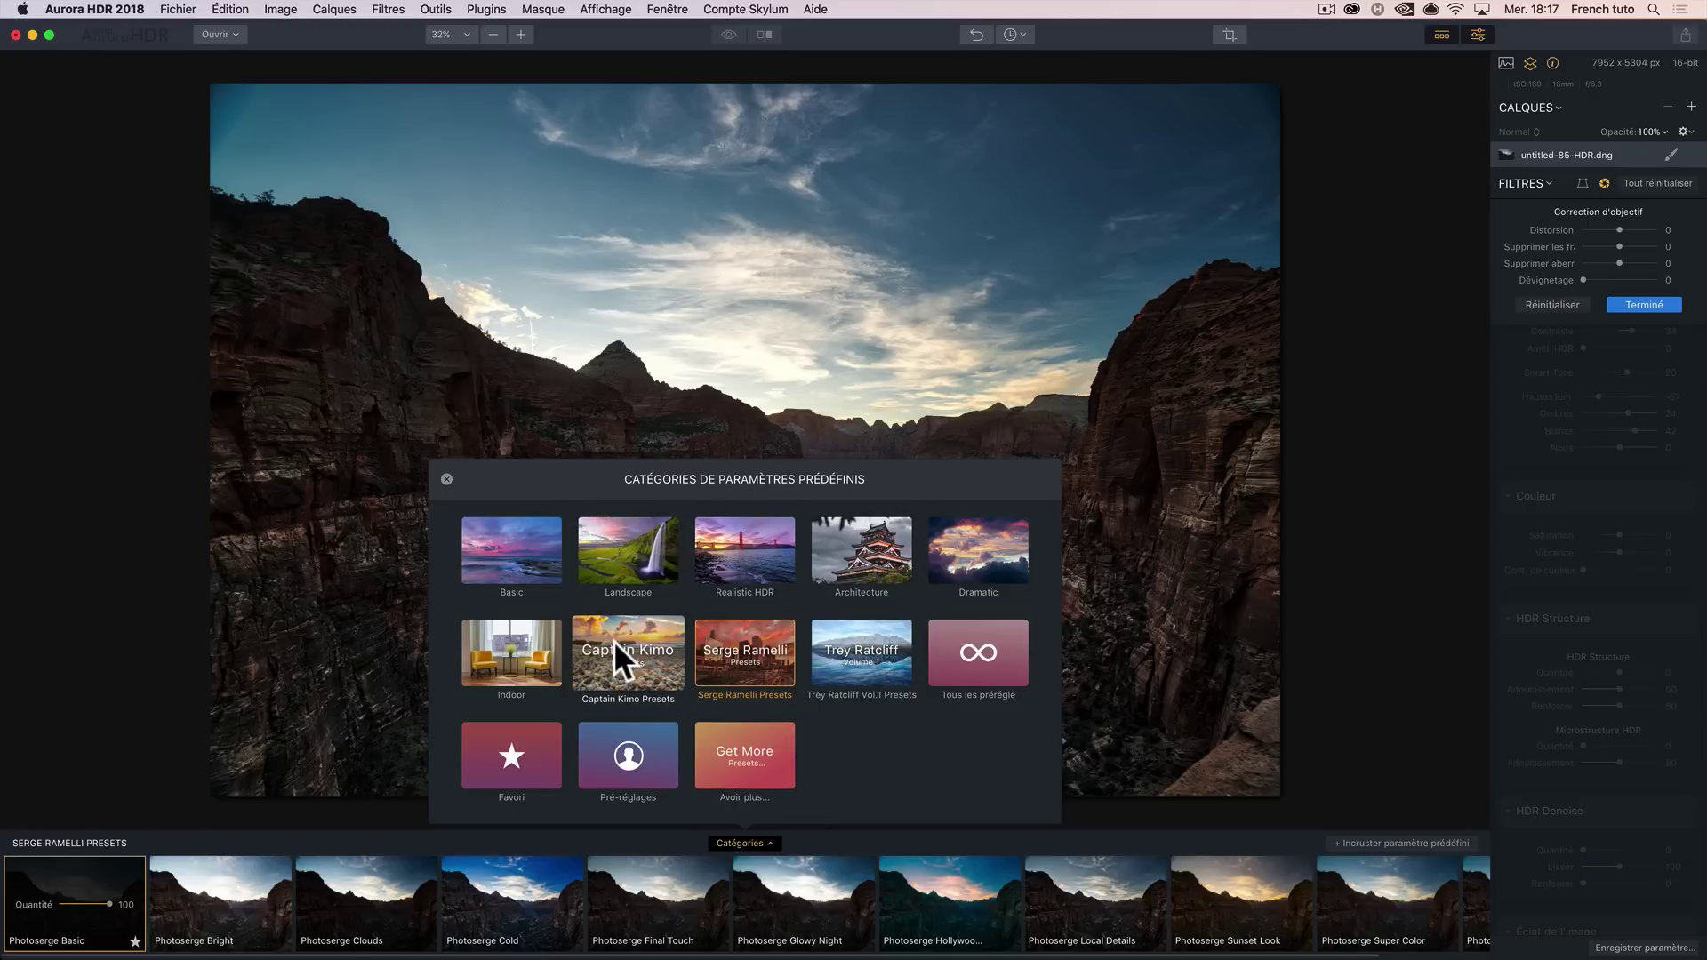
{"action": "left_click", "coordinate": [718, 631]}
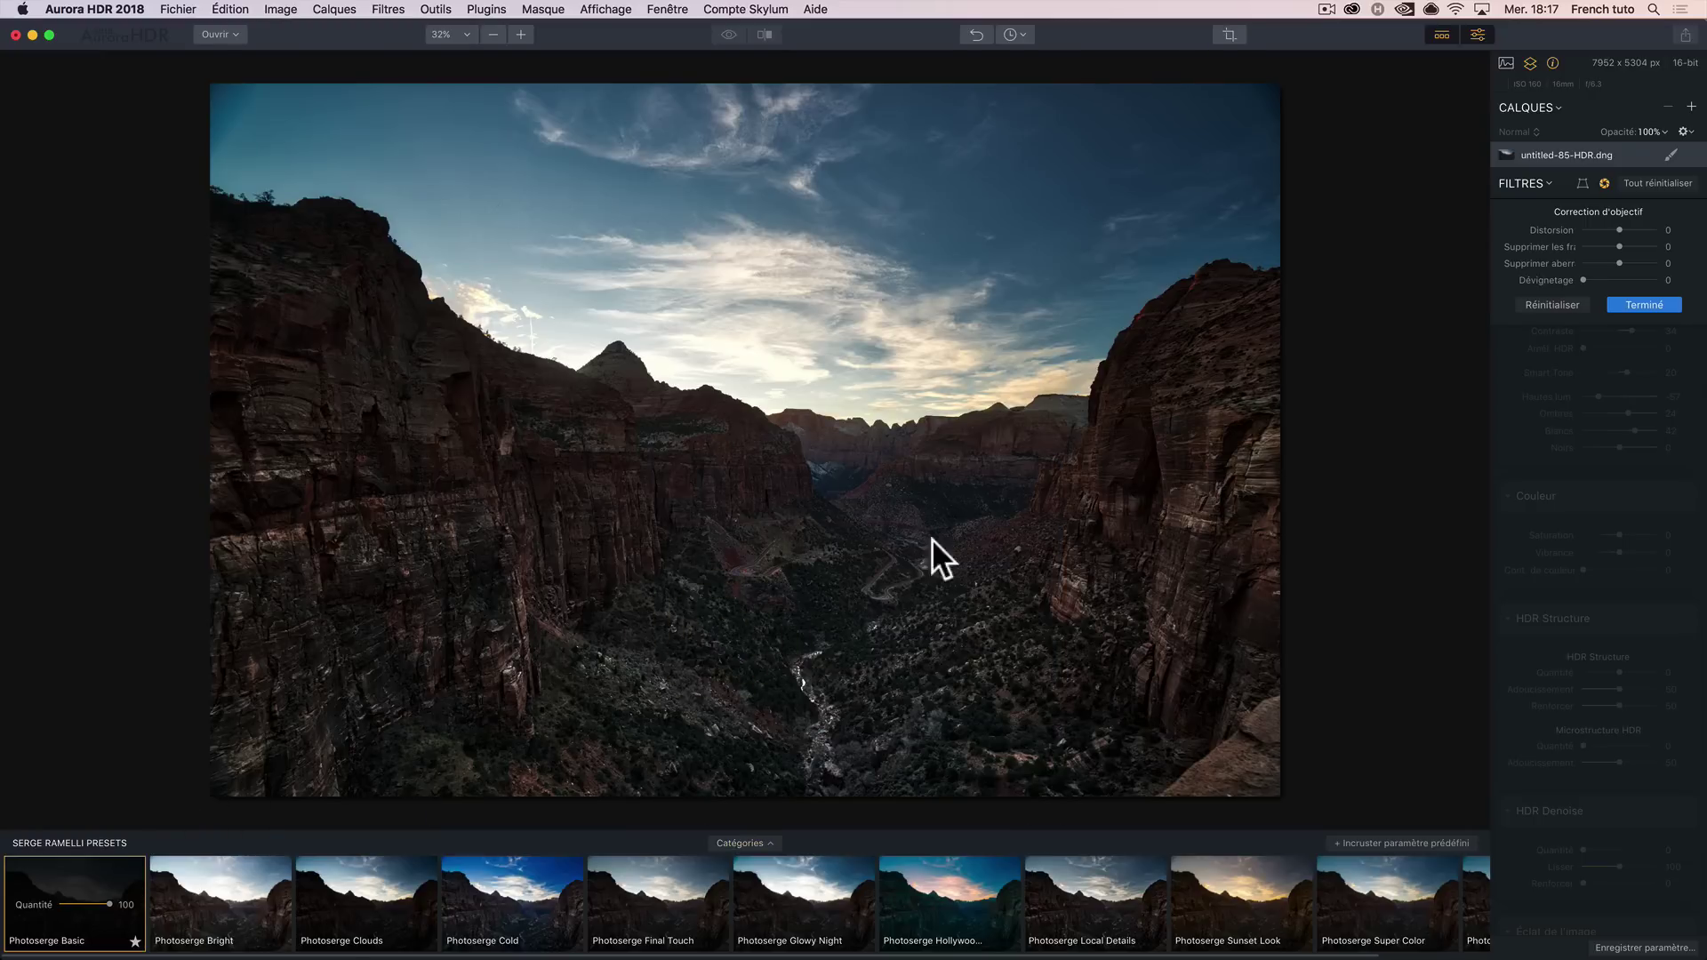
{"action": "left_click", "coordinate": [83, 877]}
Set the lens correction Devignetting to 61
{"action": "left_click", "coordinate": [1604, 187]}
{"action": "left_click_drag", "start_coordinate": [1584, 280], "coordinate": [1606, 280]}
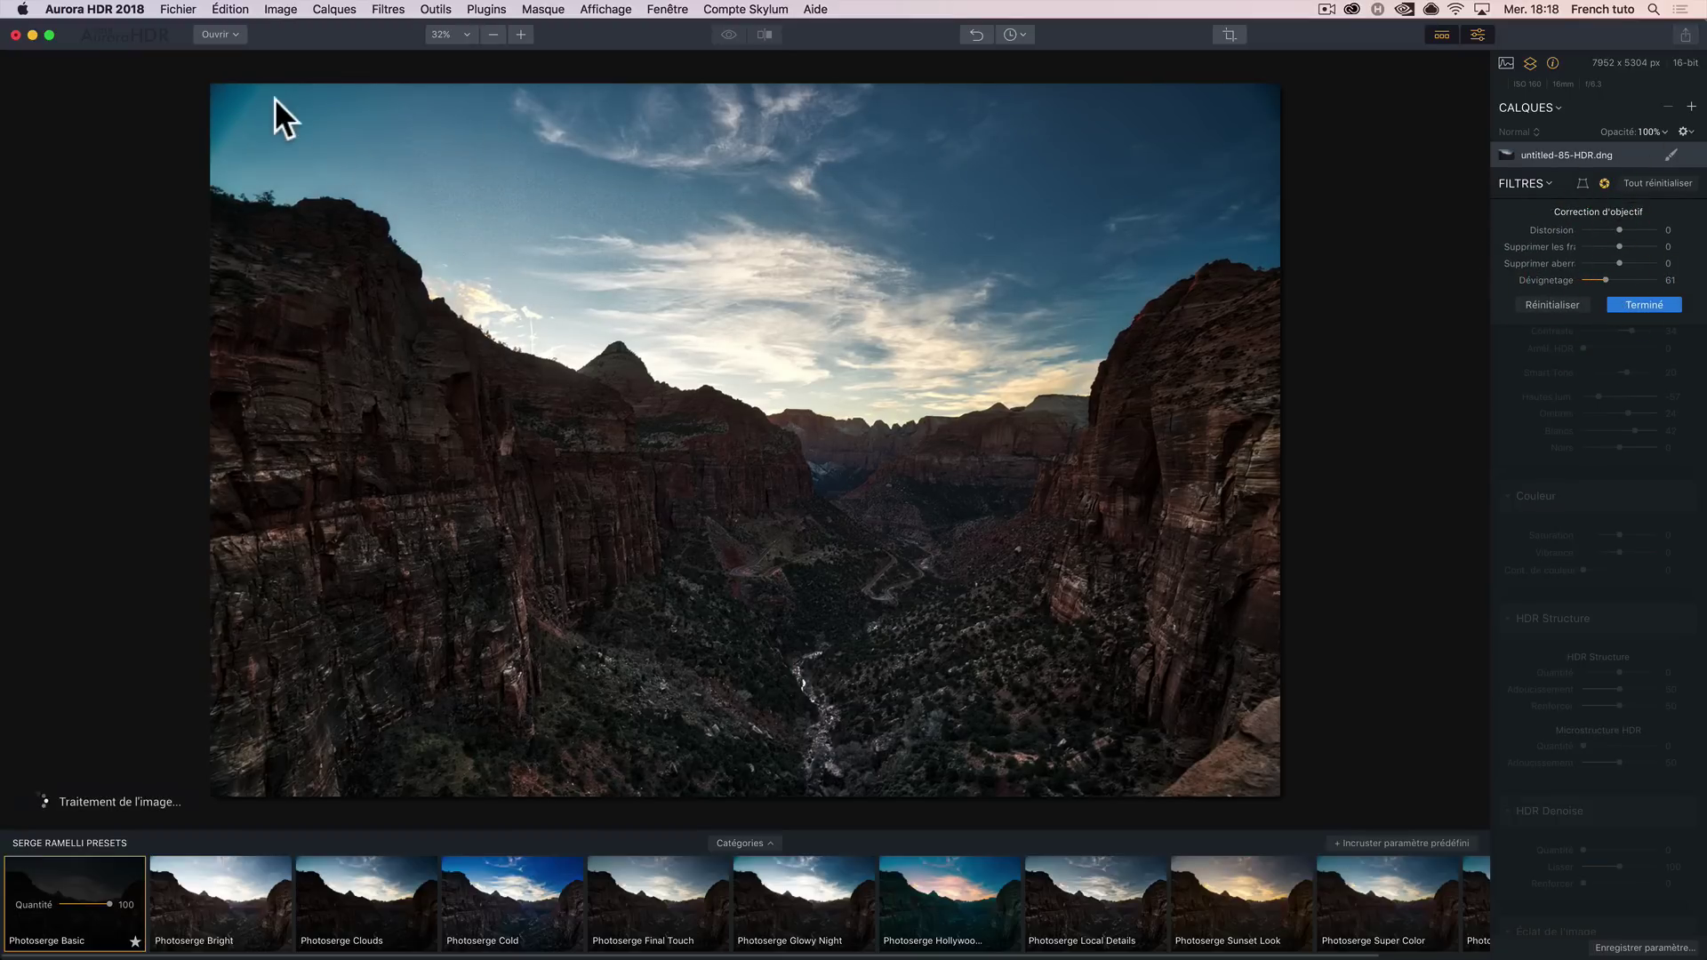
{"action": "left_click", "coordinate": [1653, 301]}
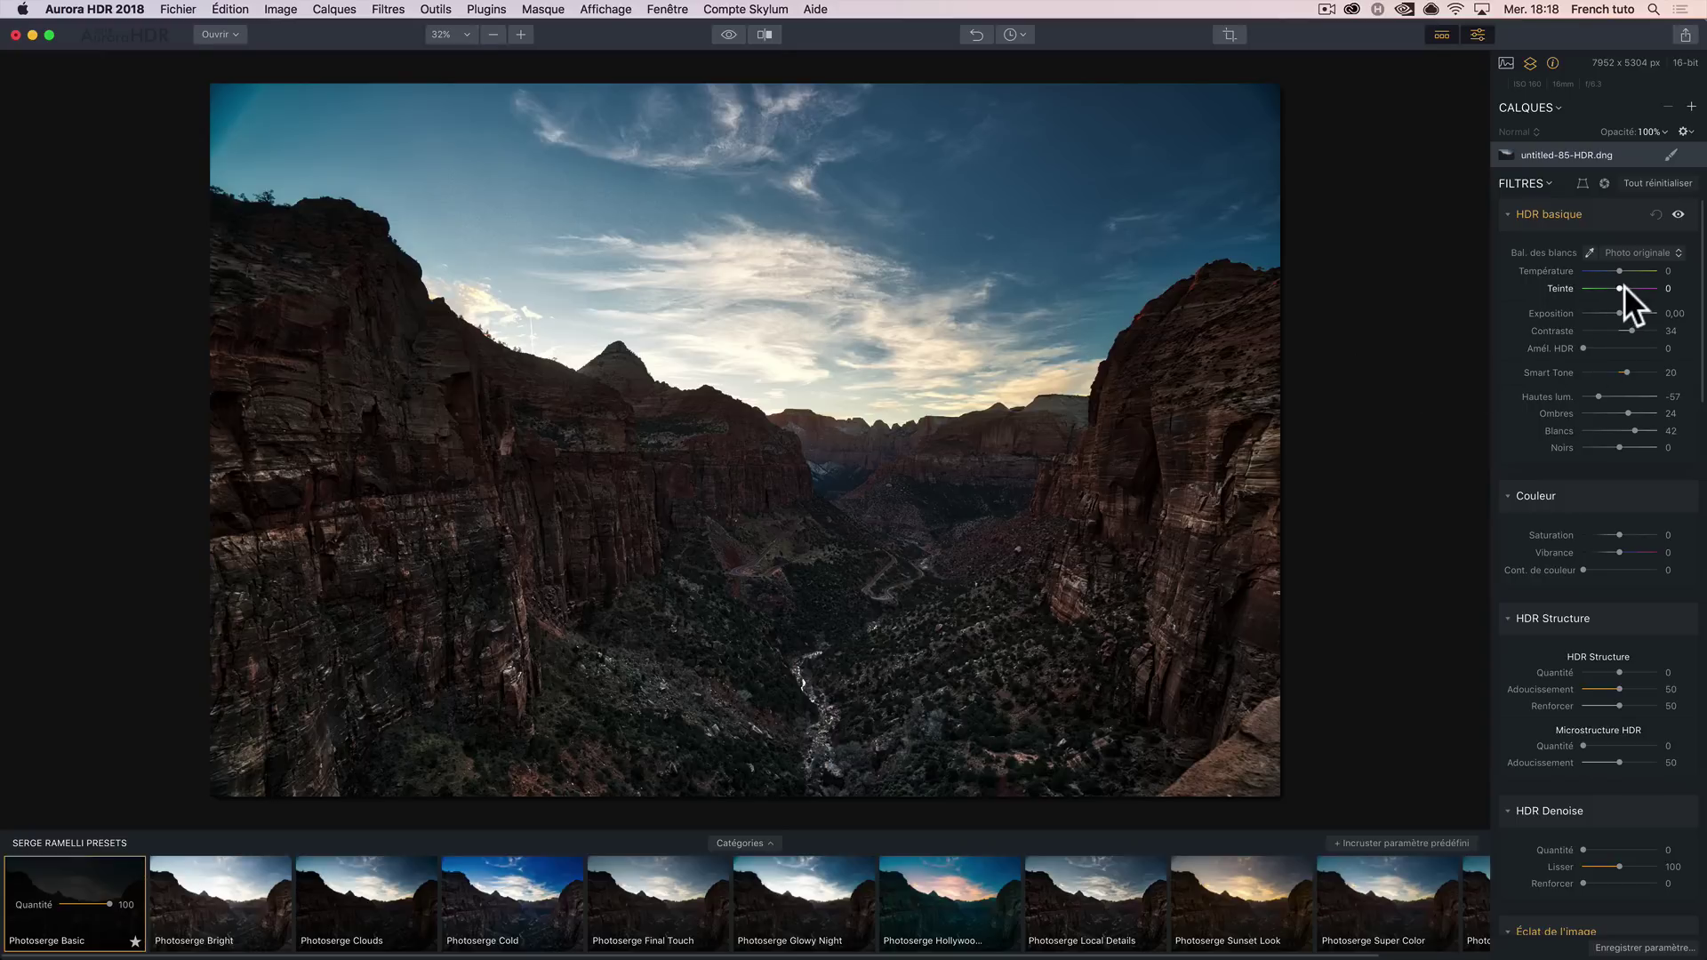
Warm the canyon's white balance to temperature 18 and tint 23
{"action": "mouse_move", "coordinate": [1623, 285]}
{"action": "left_mouse_down"}
{"action": "mouse_move", "coordinate": [1627, 271]}
{"action": "mouse_move", "coordinate": [1627, 287]}
{"action": "left_mouse_up"}
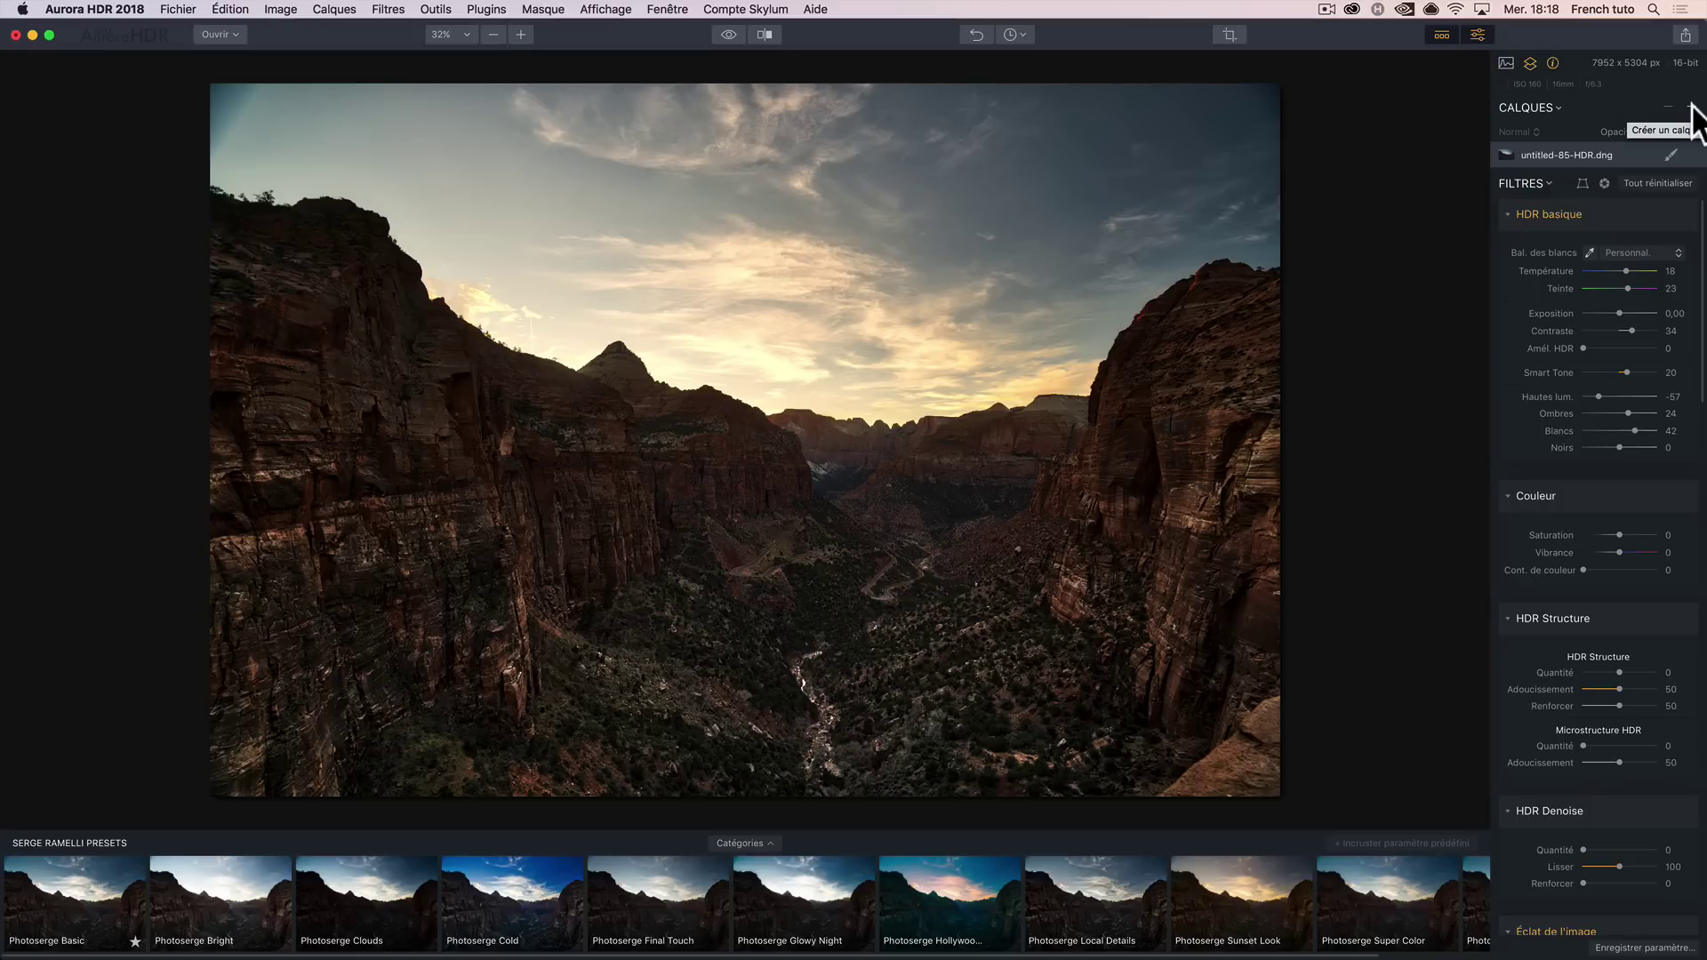
Add an adjustment layer with Photoserge Local Details, exposure raised to 0.92 and tint 26
{"action": "left_click", "coordinate": [1692, 108]}
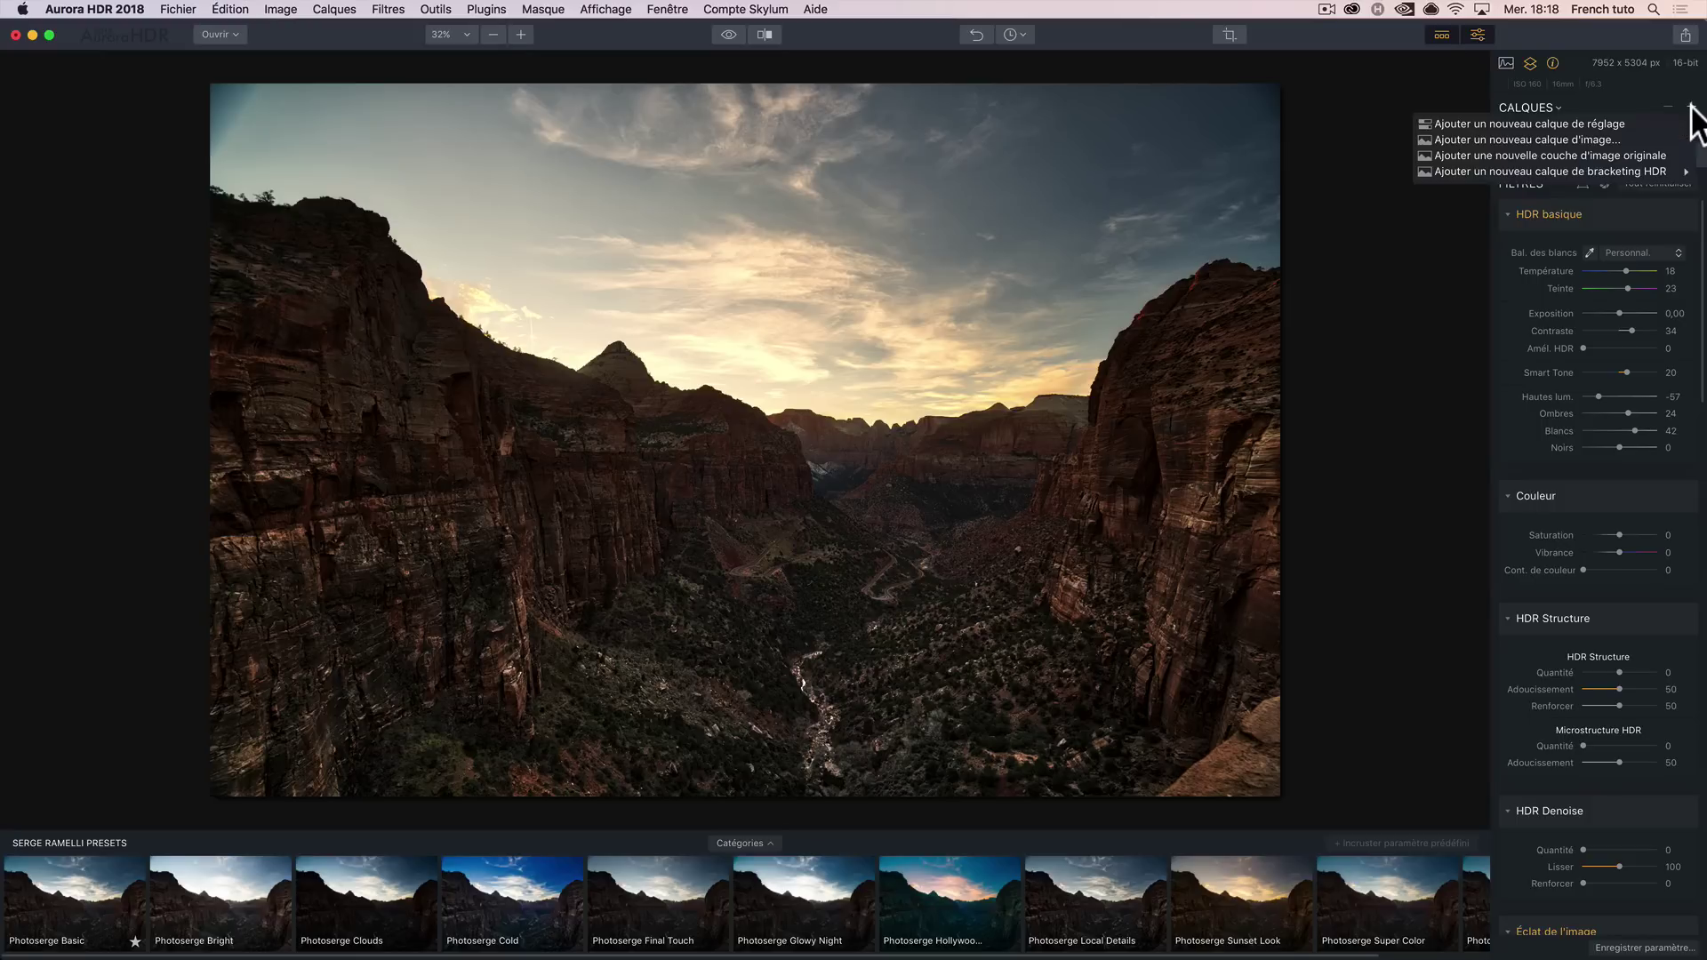
{"action": "left_click", "coordinate": [1588, 124]}
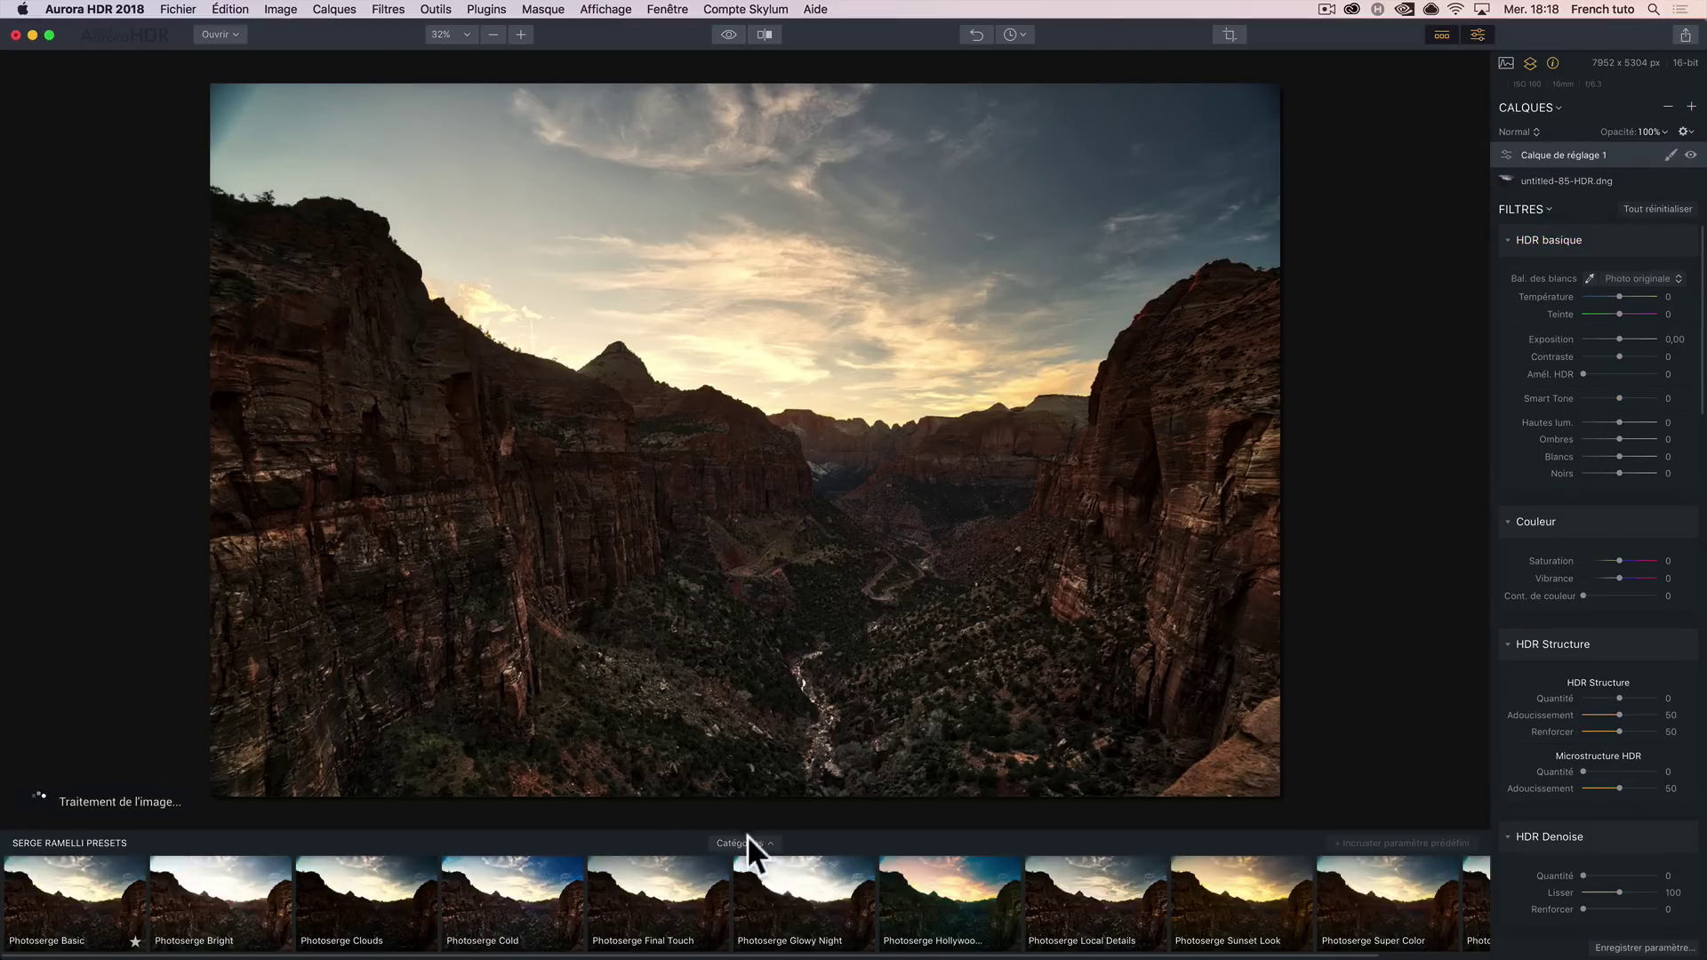
{"action": "left_click", "coordinate": [1098, 913]}
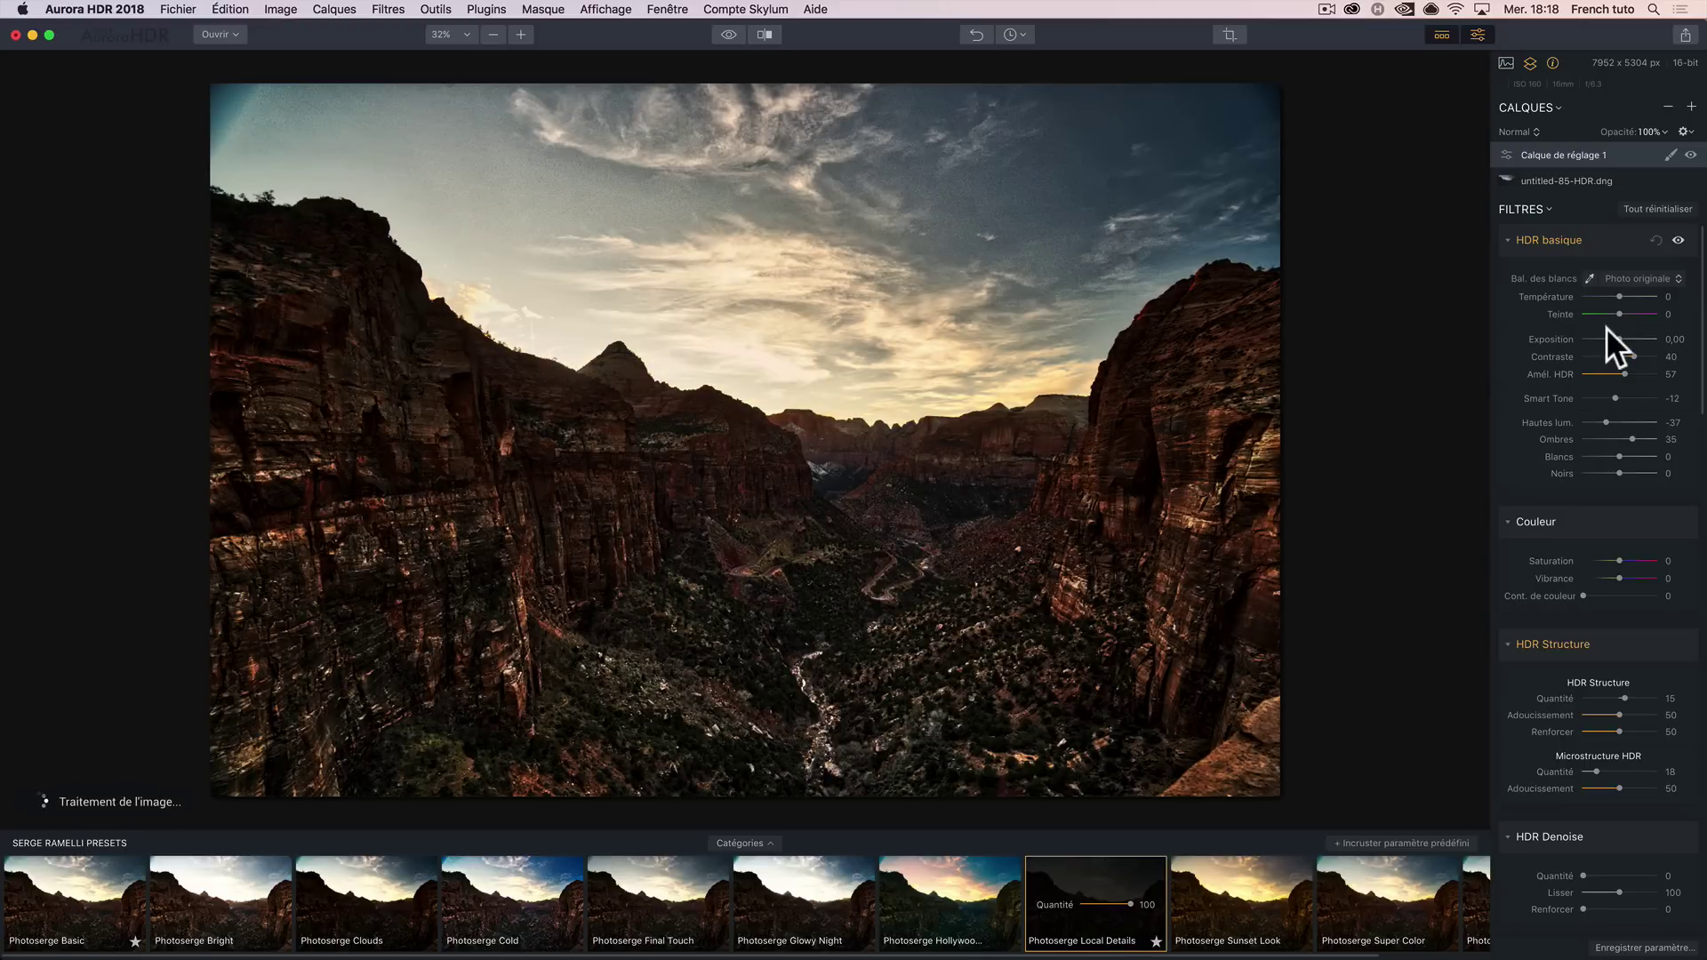
{"action": "mouse_move", "coordinate": [1587, 333]}
{"action": "left_click_drag", "start_coordinate": [1620, 334], "coordinate": [1625, 335]}
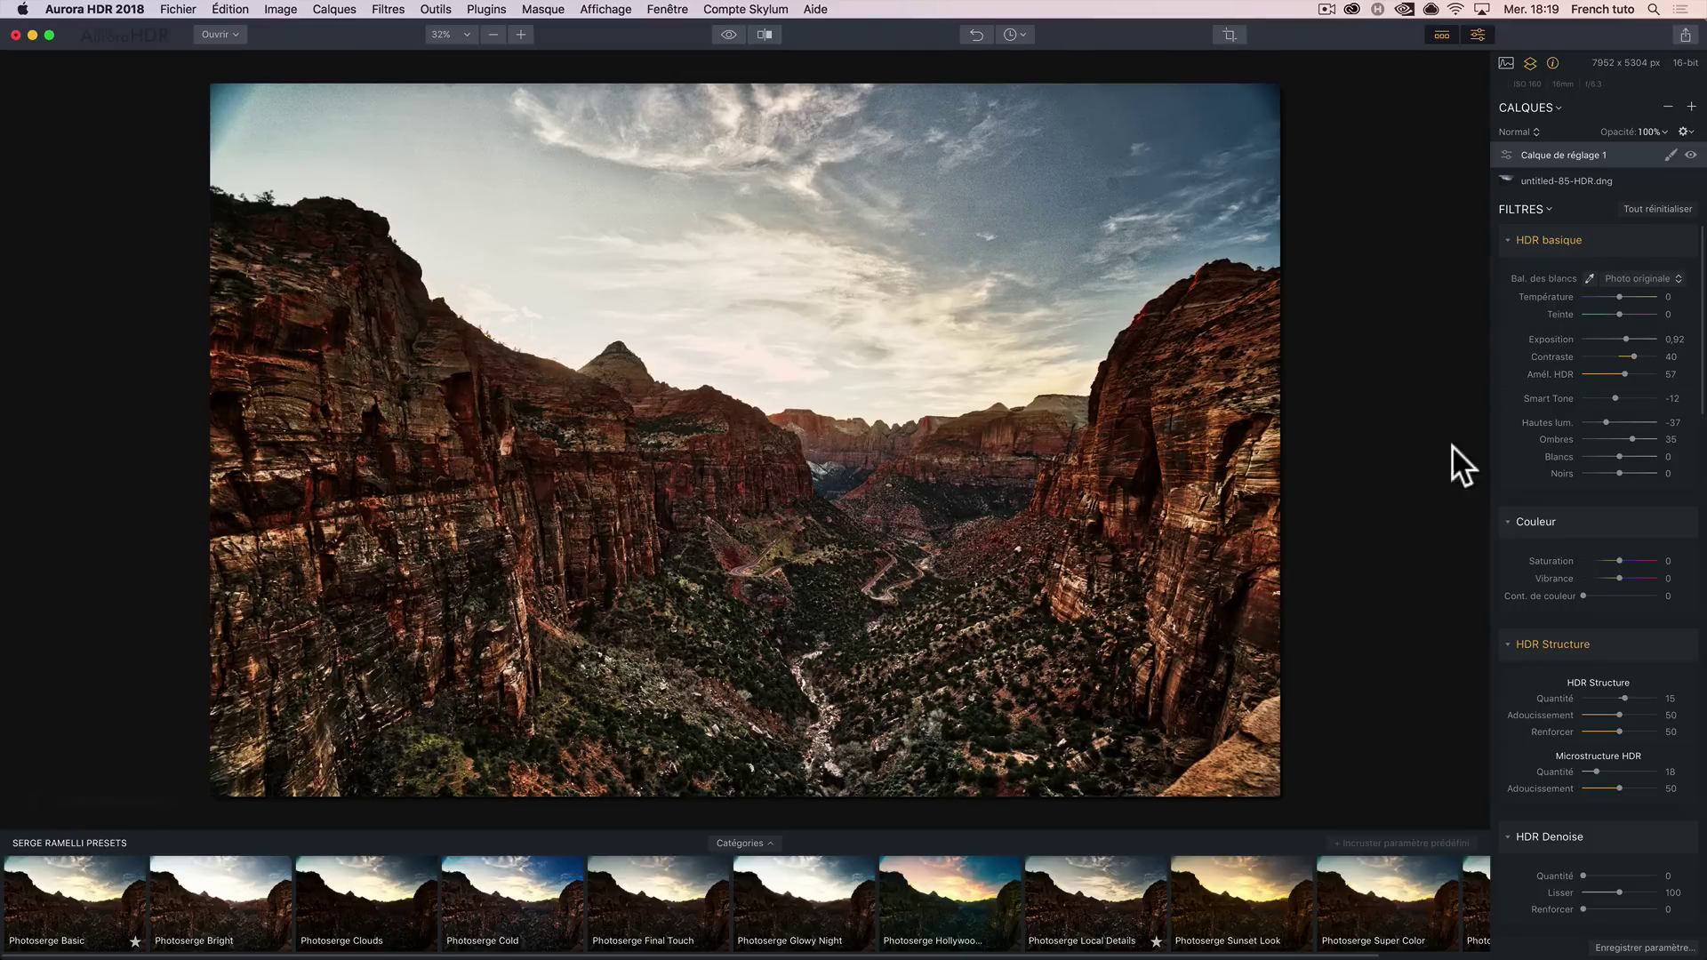
{"action": "left_click_drag", "start_coordinate": [1628, 313], "coordinate": [1630, 313]}
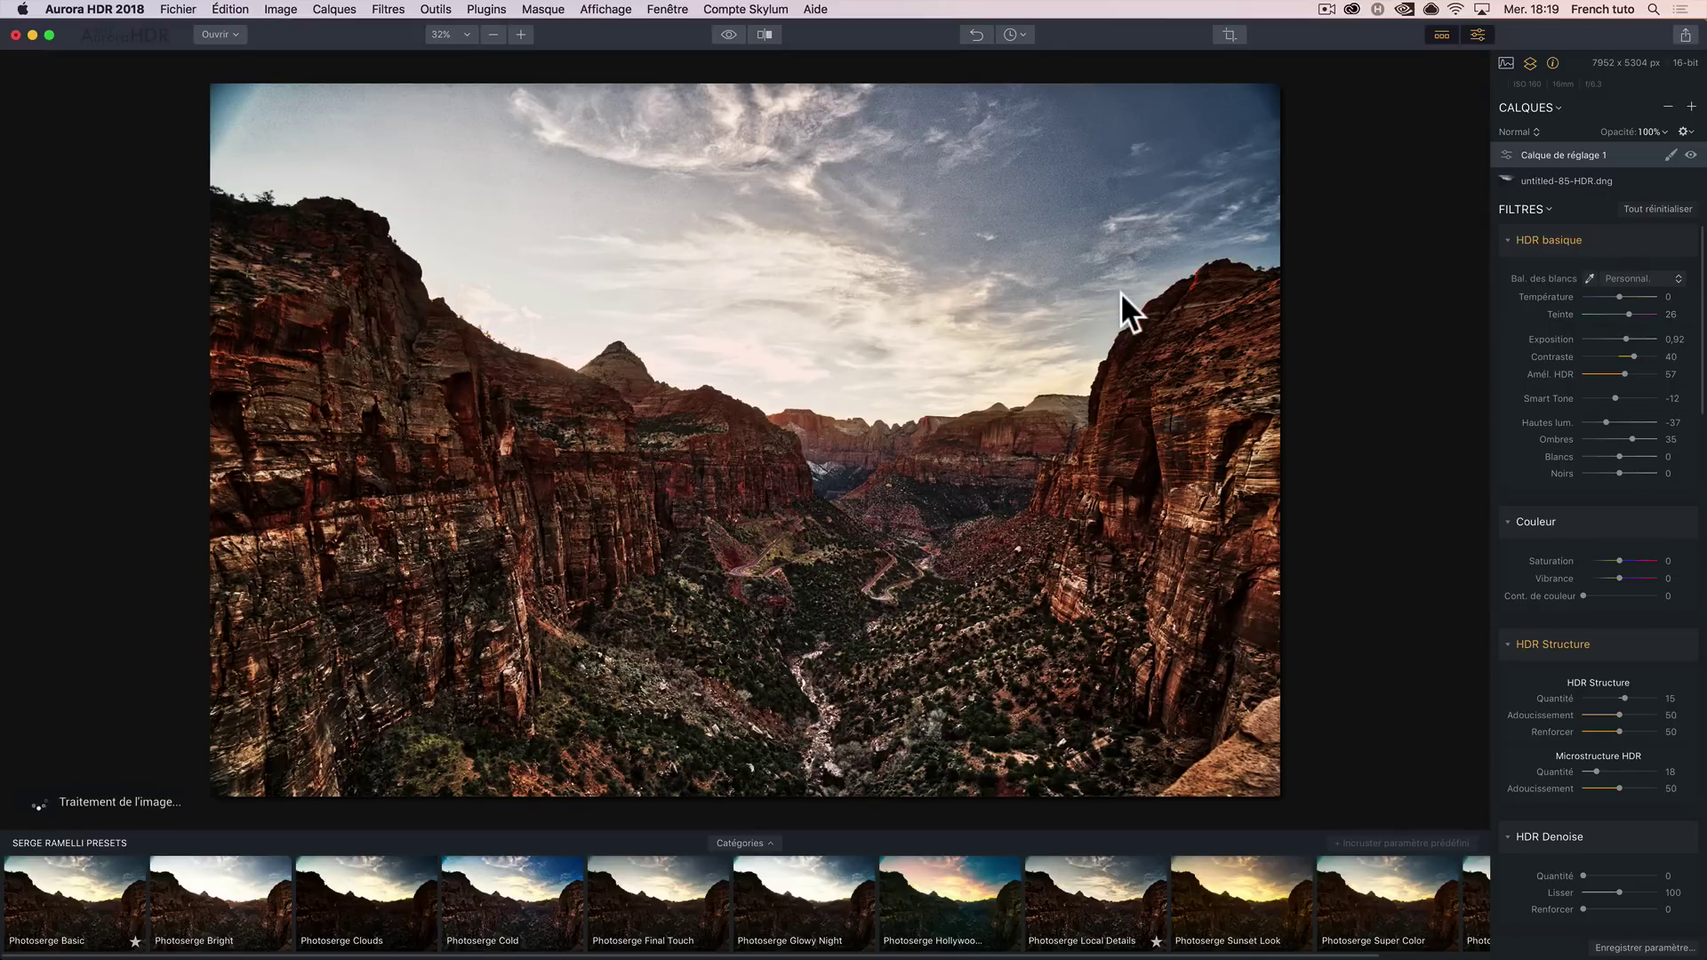
Paint the layer's mask onto the canyon cliffs with a size-262 brush, then toggle visibility to compare
{"action": "left_click", "coordinate": [1670, 156]}
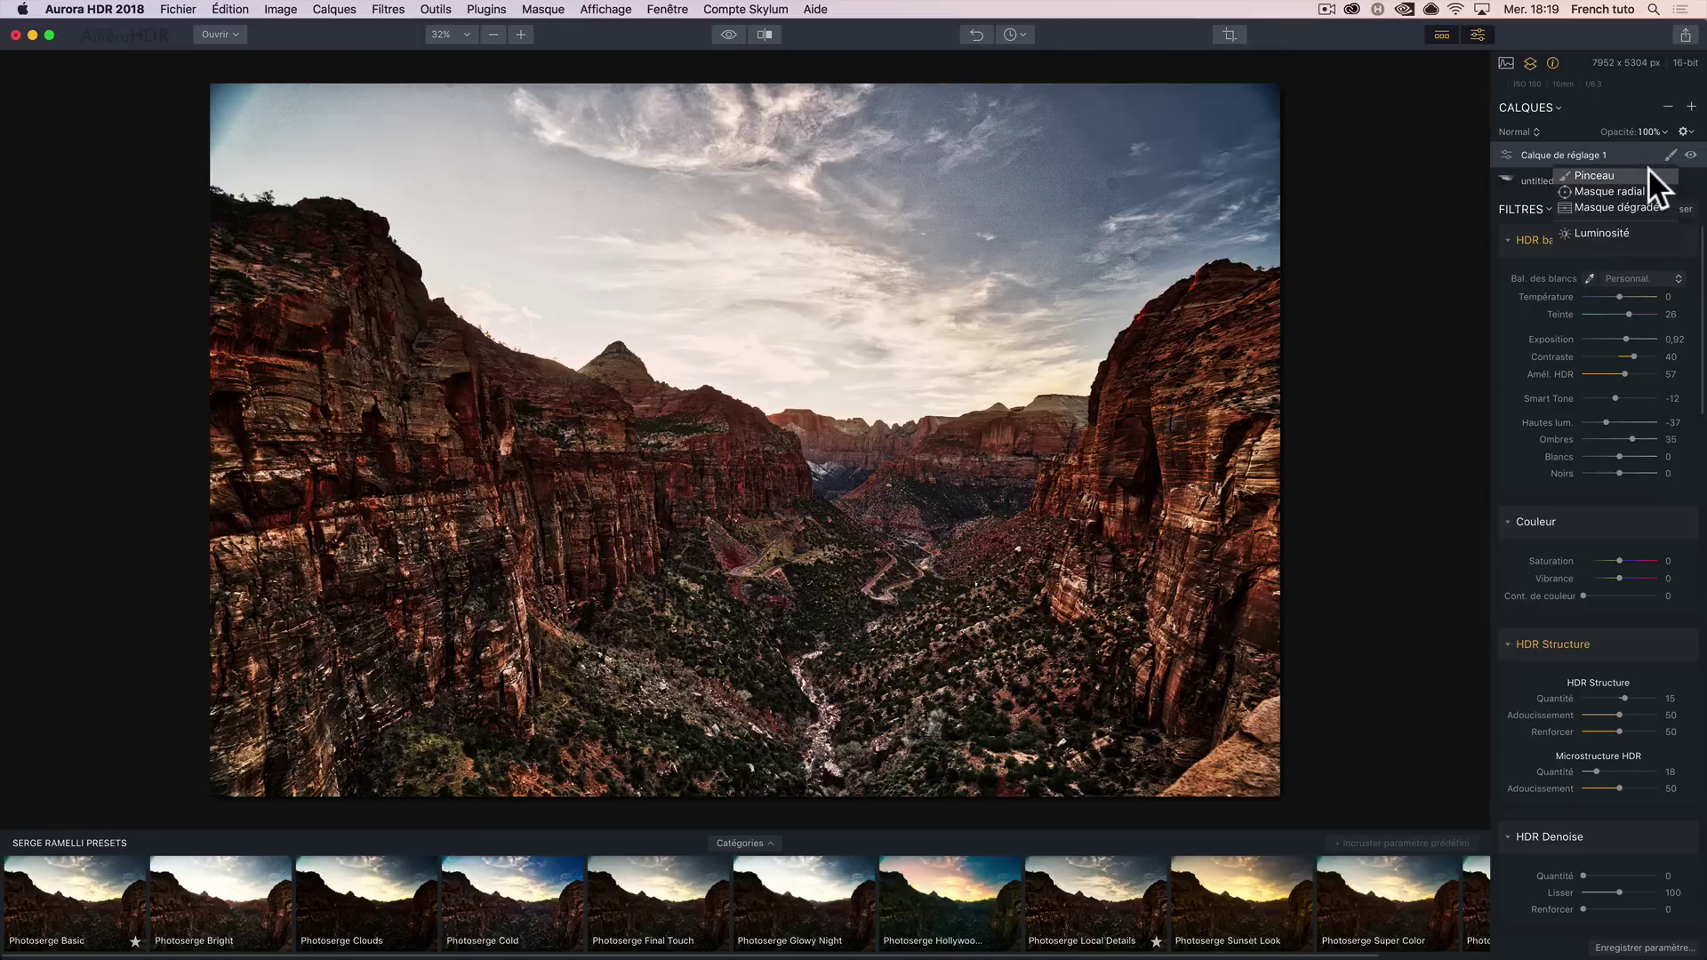
{"action": "left_click", "coordinate": [1649, 173]}
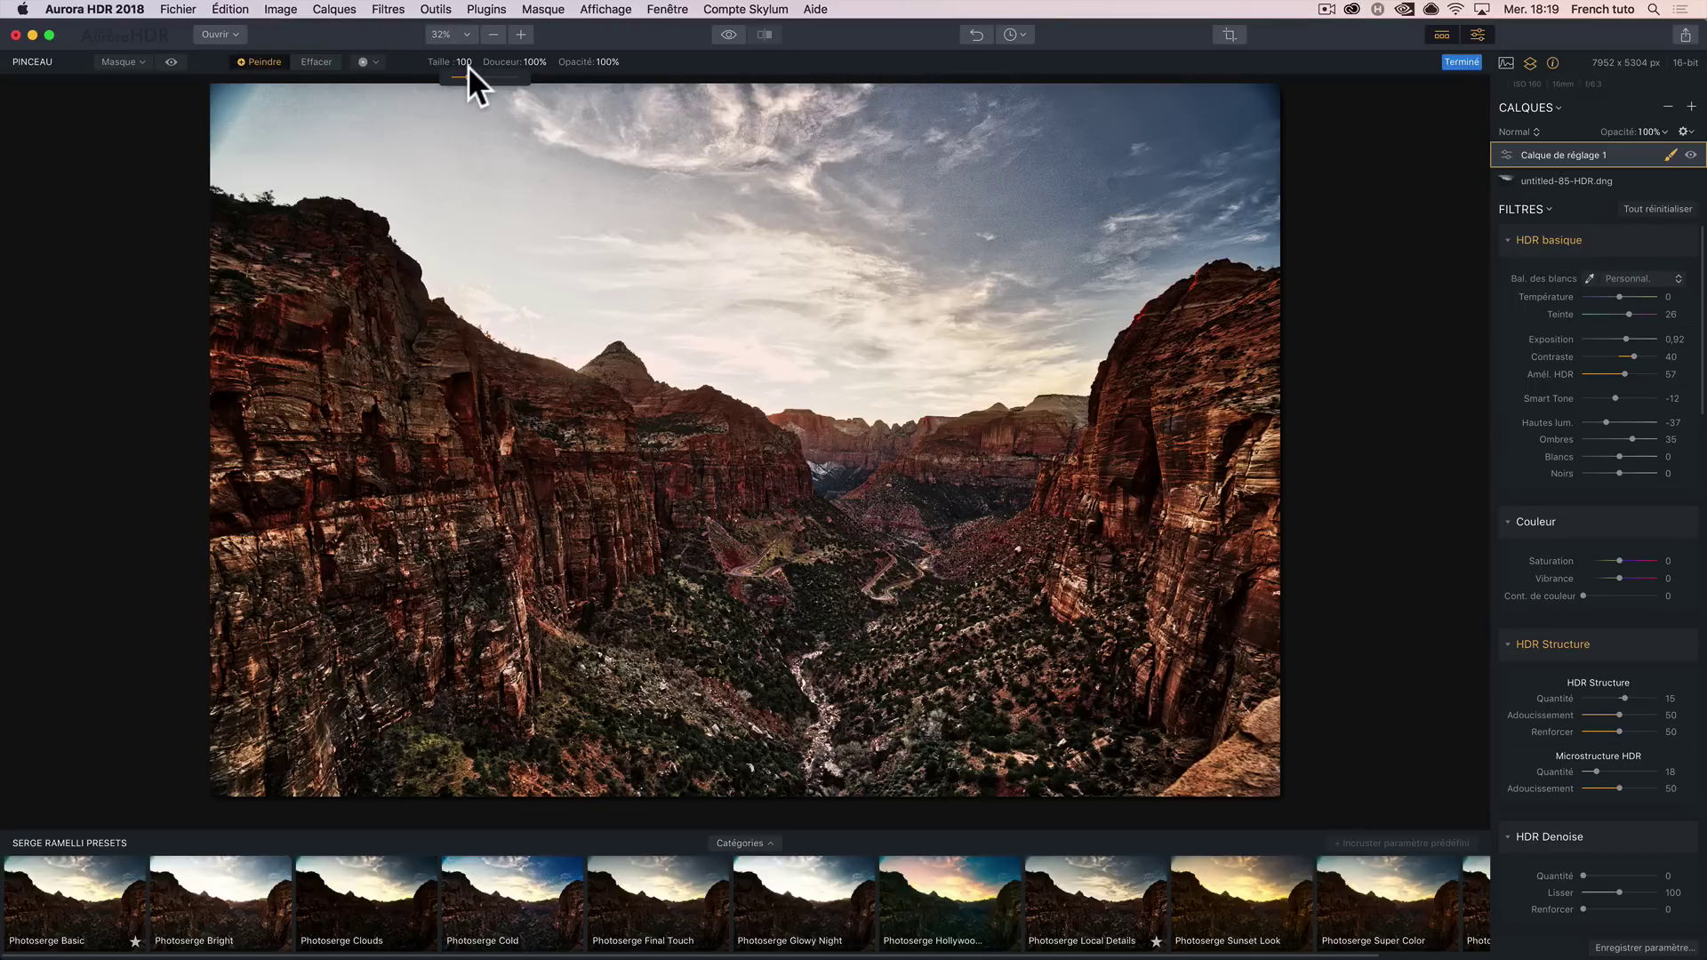
{"action": "left_click_drag", "start_coordinate": [468, 66], "coordinate": [495, 78]}
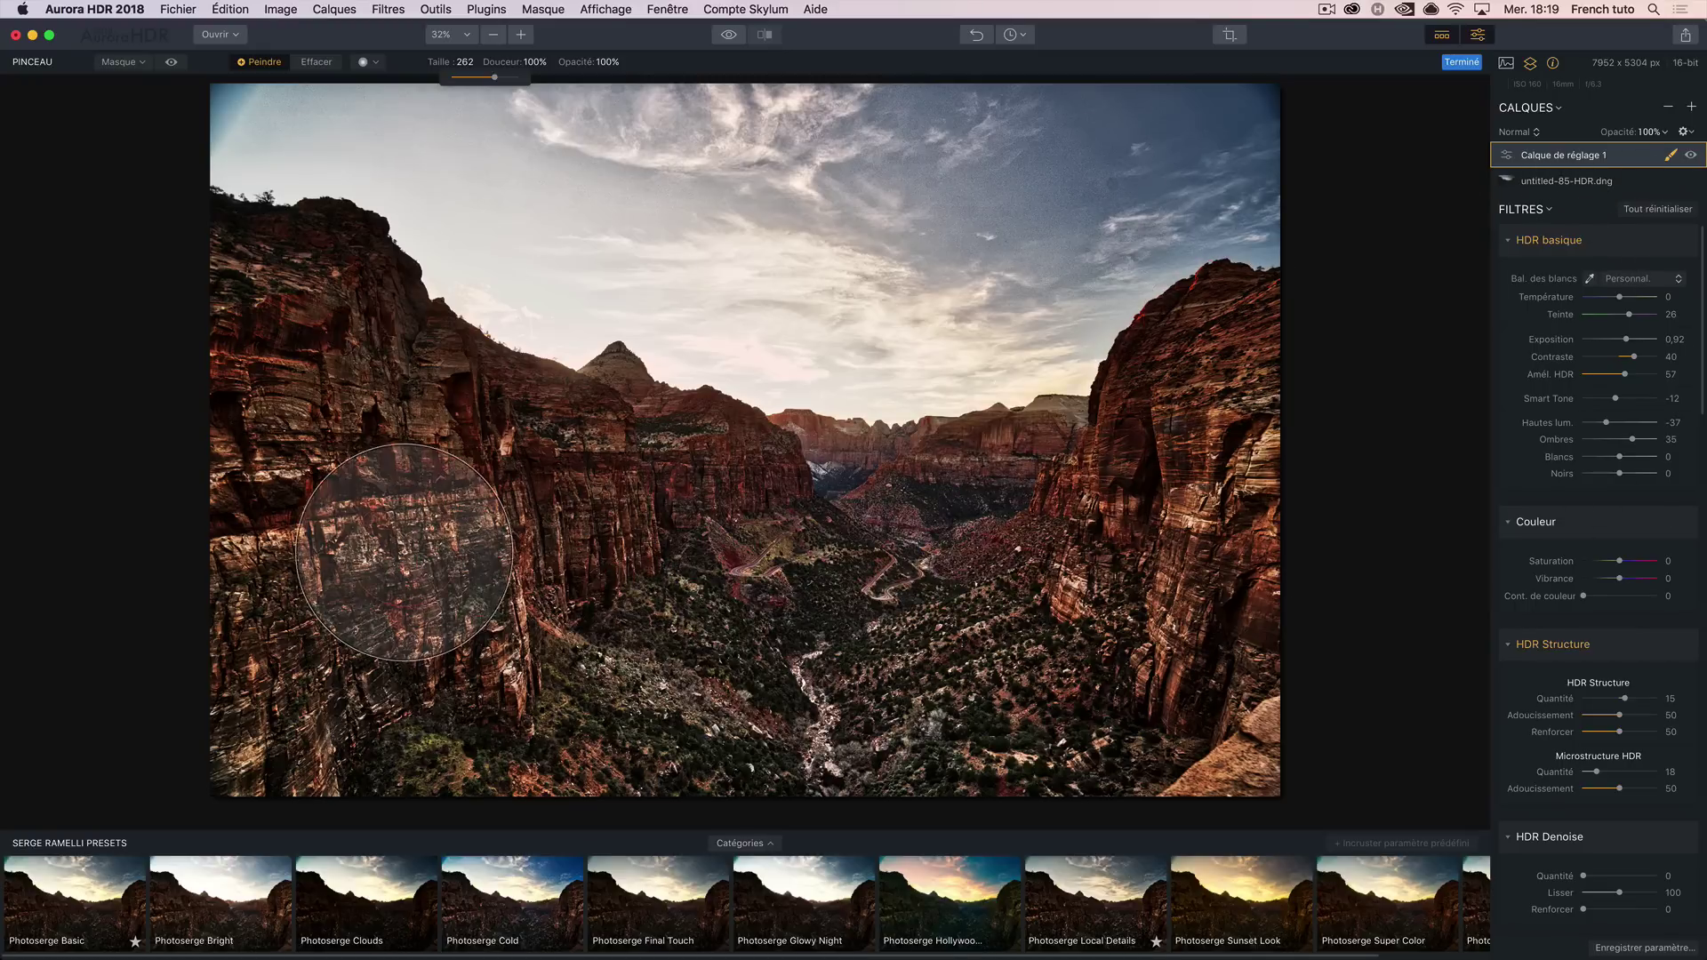
{"action": "mouse_move", "coordinate": [633, 579]}
{"action": "left_mouse_down"}
{"action": "mouse_move", "coordinate": [778, 647]}
{"action": "mouse_move", "coordinate": [723, 579]}
{"action": "mouse_move", "coordinate": [1059, 640]}
{"action": "mouse_move", "coordinate": [1165, 558]}
{"action": "mouse_move", "coordinate": [1213, 431]}
{"action": "mouse_move", "coordinate": [1228, 515]}
{"action": "left_mouse_up"}
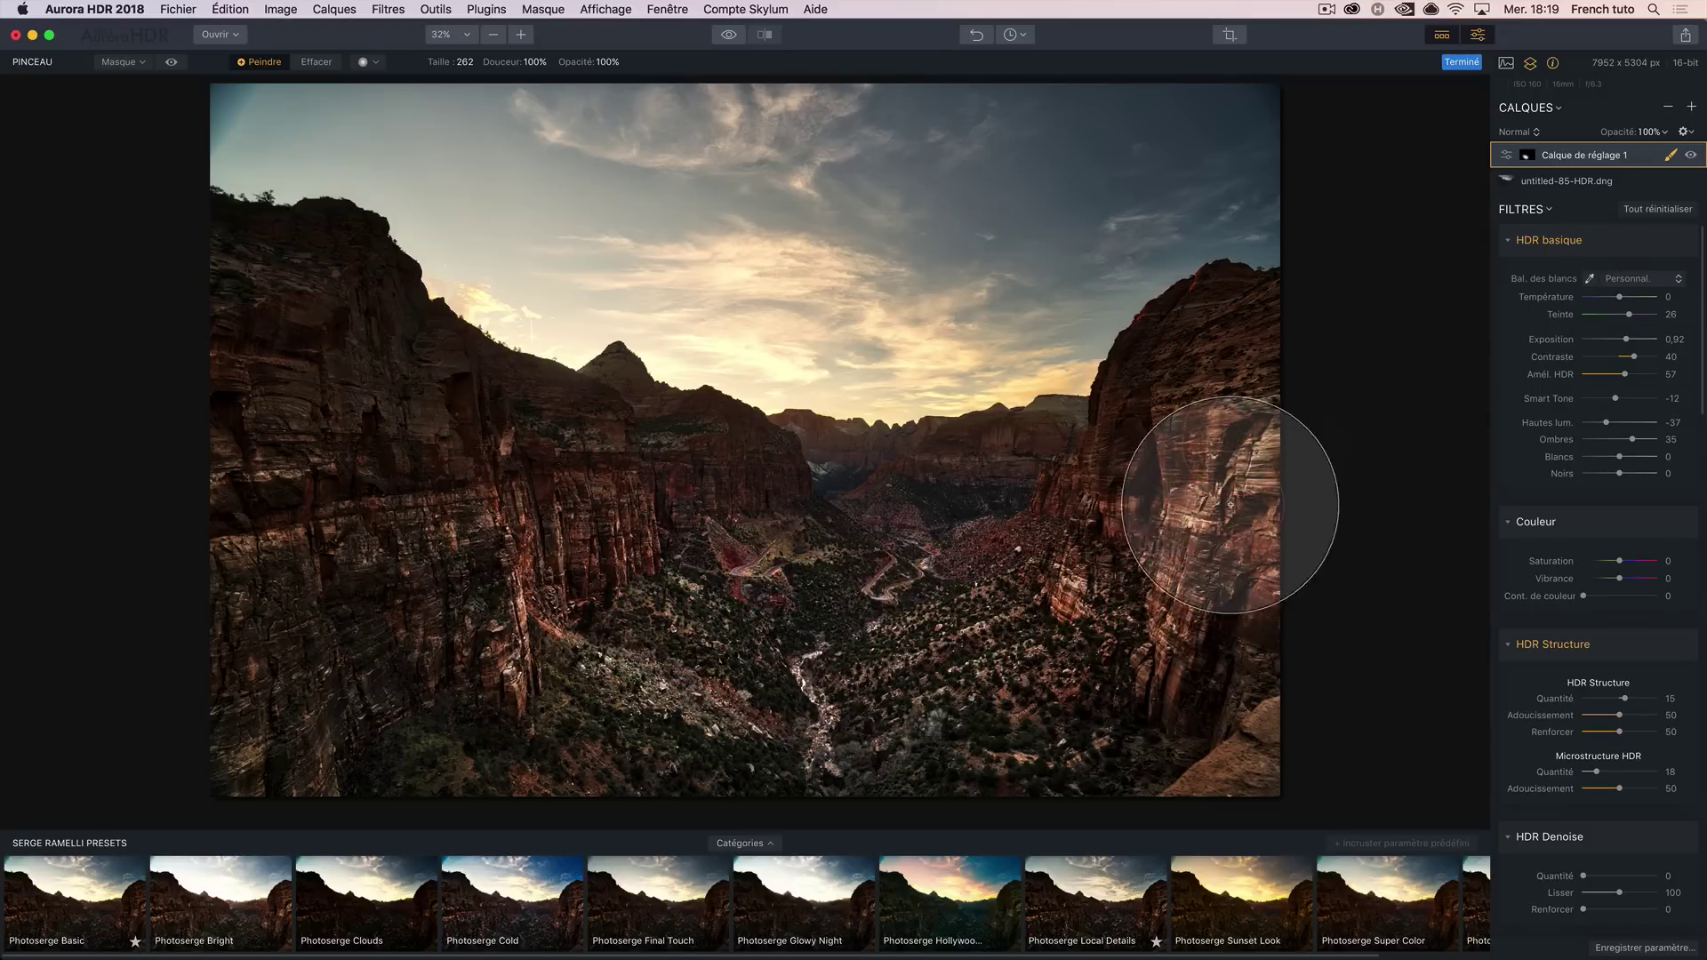
{"action": "mouse_move", "coordinate": [470, 693]}
{"action": "left_mouse_down"}
{"action": "mouse_move", "coordinate": [648, 552]}
{"action": "mouse_move", "coordinate": [495, 533]}
{"action": "mouse_move", "coordinate": [374, 572]}
{"action": "mouse_move", "coordinate": [316, 380]}
{"action": "mouse_move", "coordinate": [267, 515]}
{"action": "mouse_move", "coordinate": [400, 743]}
{"action": "mouse_move", "coordinate": [951, 702]}
{"action": "mouse_move", "coordinate": [684, 623]}
{"action": "left_mouse_up"}
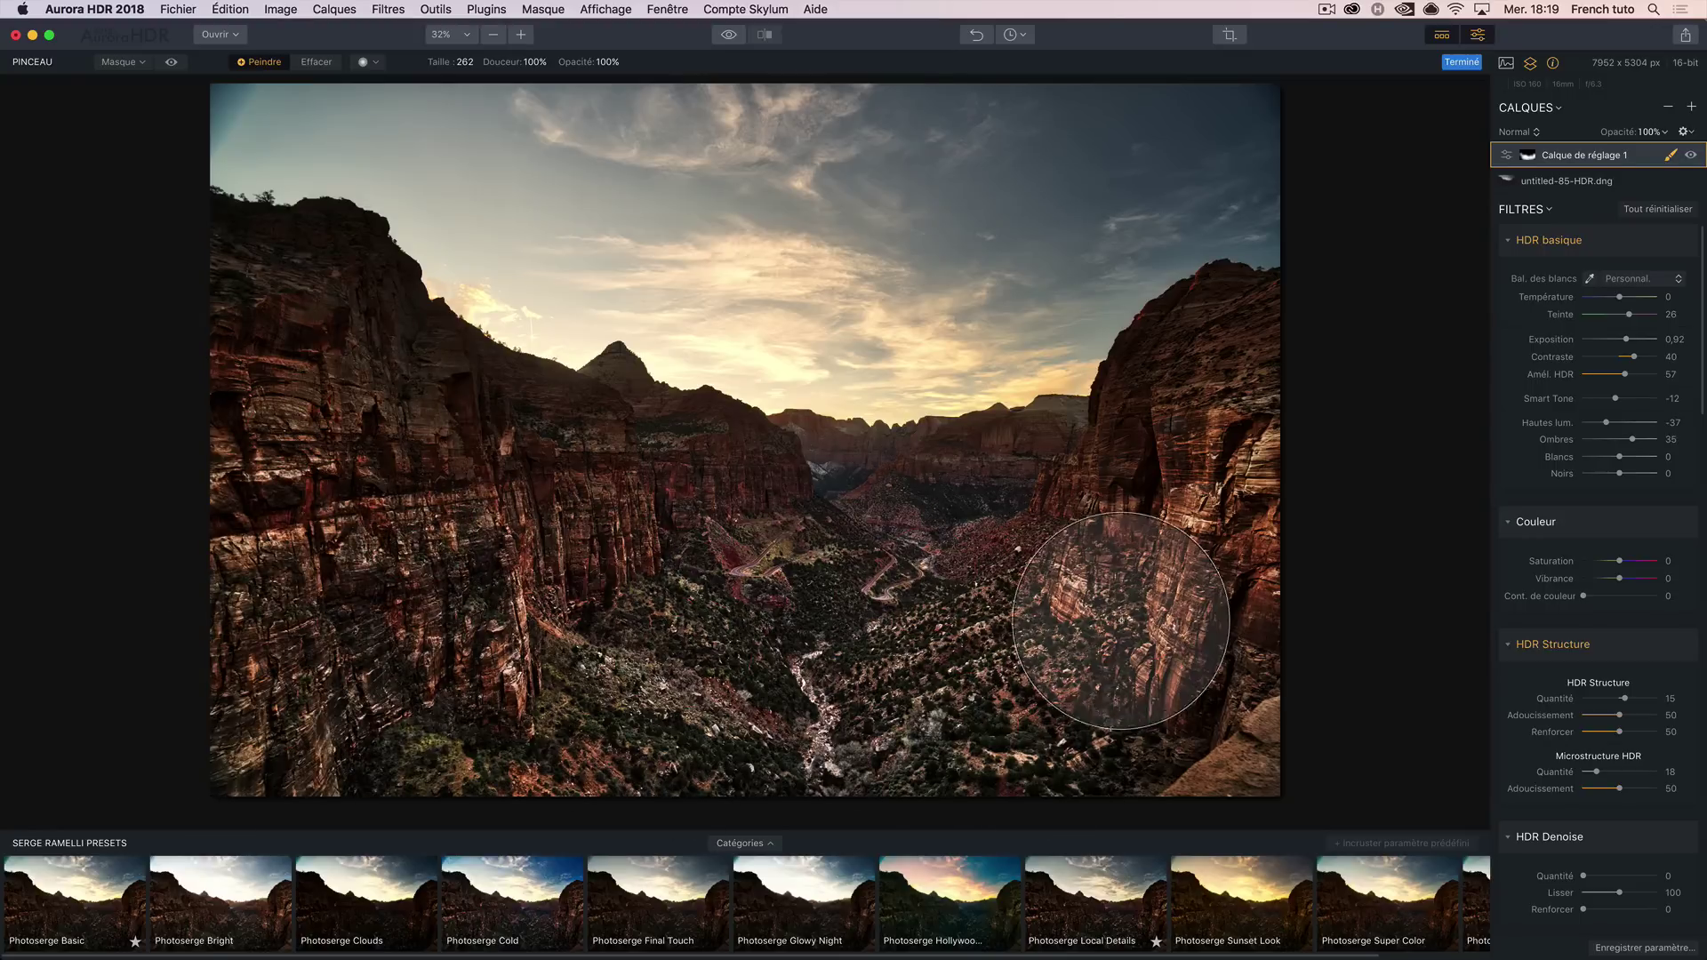
{"action": "left_click", "coordinate": [1691, 156]}
{"action": "left_click", "coordinate": [1692, 156]}
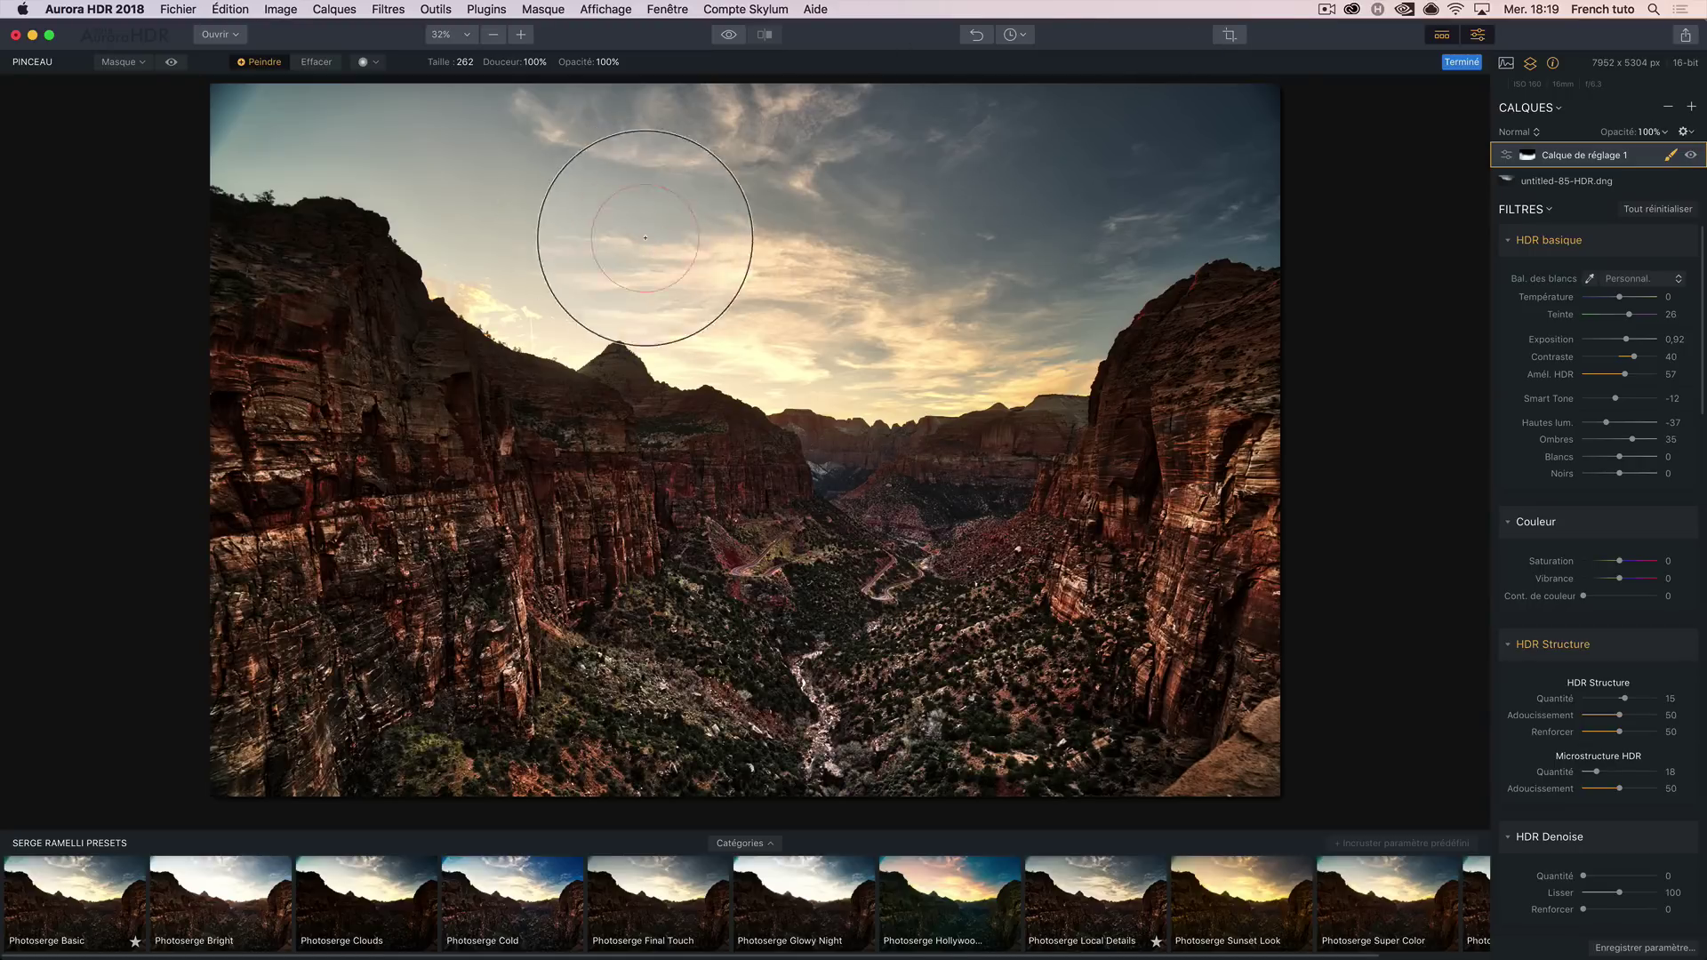
Add a second adjustment layer, compare Clouds and Hollywood, and settle on Photoserge Sunset Look
{"action": "left_click", "coordinate": [1692, 106]}
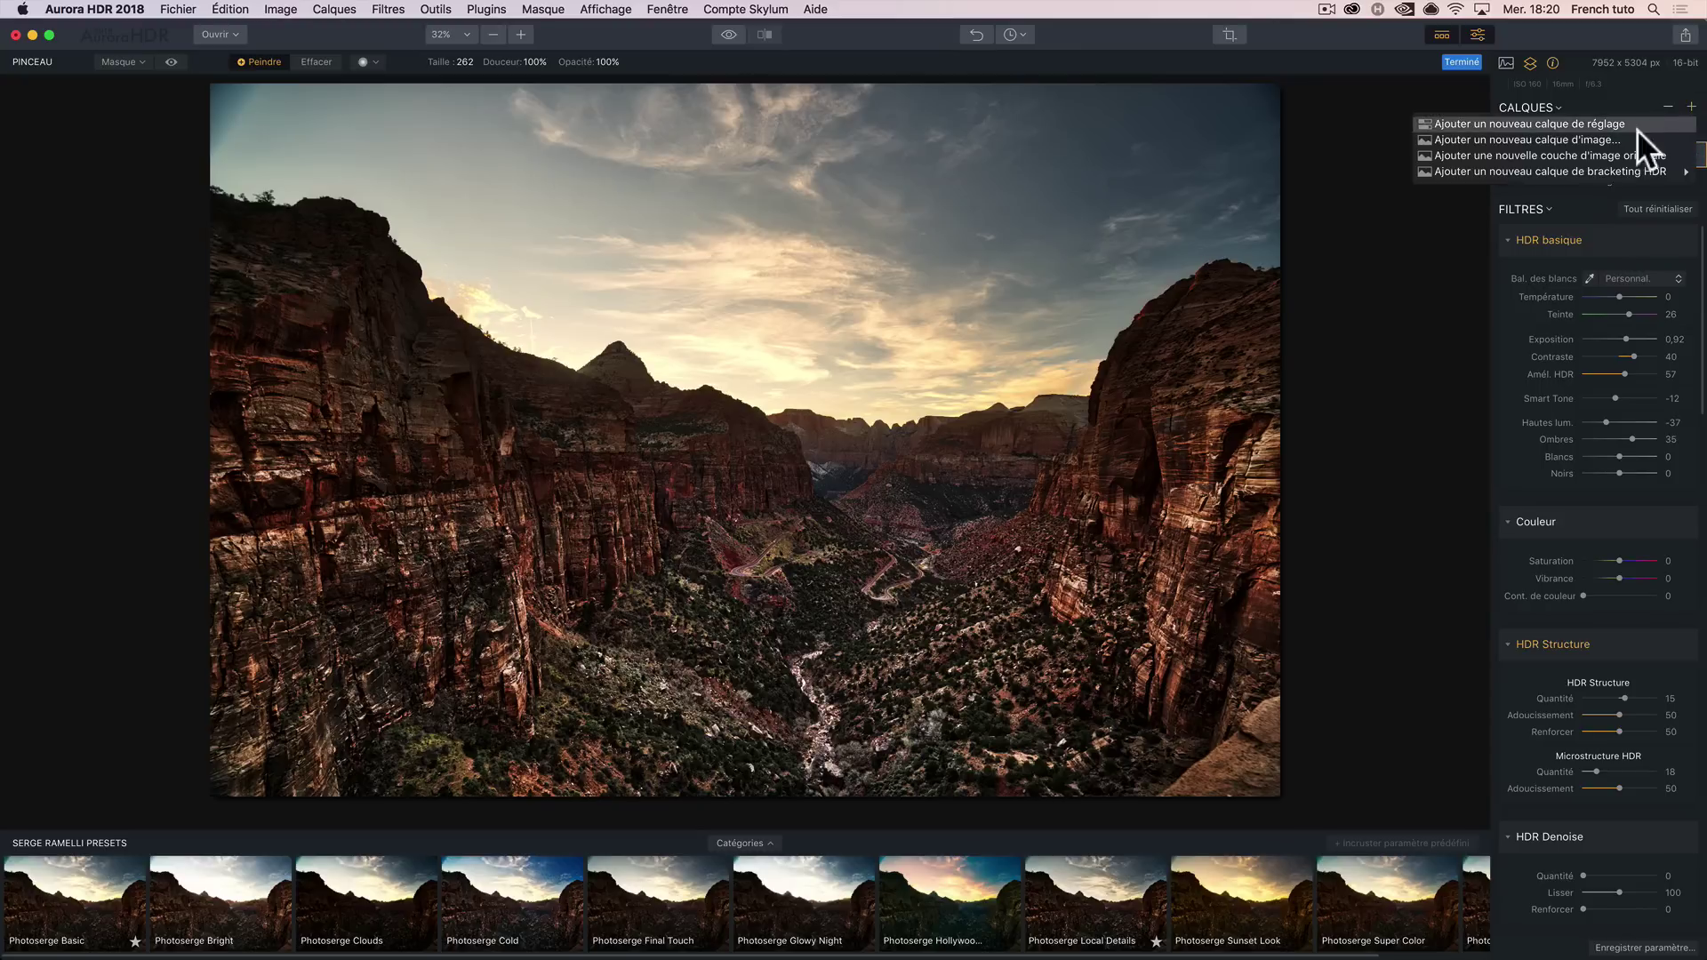
{"action": "left_click", "coordinate": [1587, 124]}
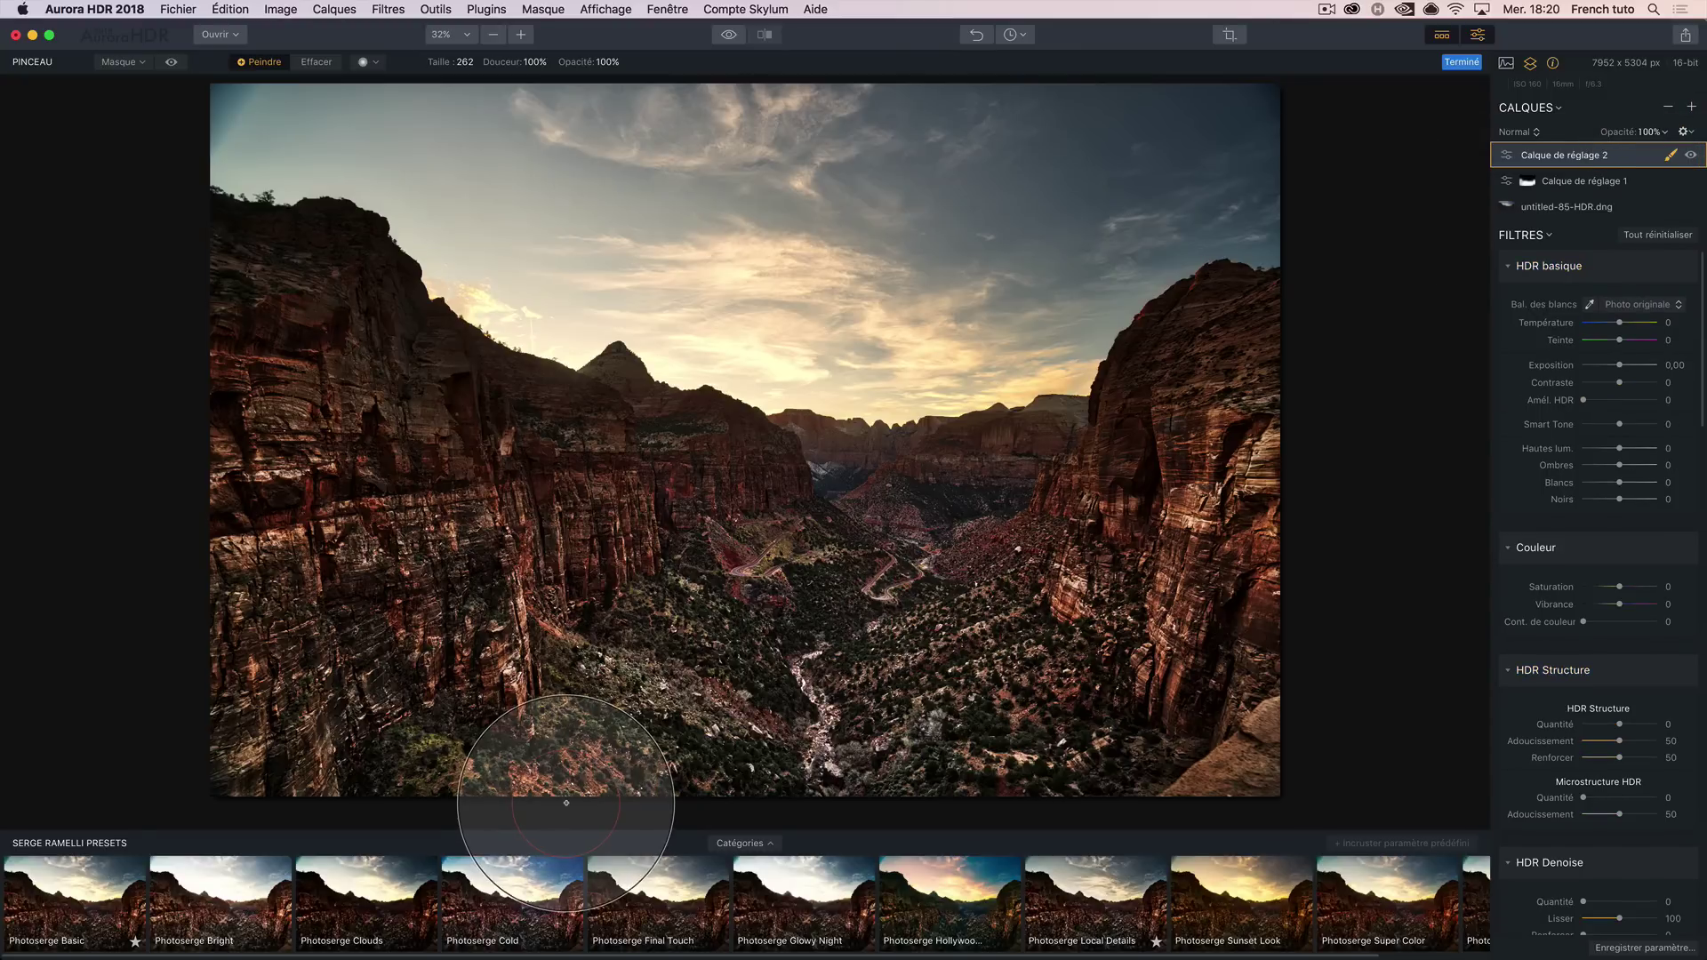
{"action": "left_click", "coordinate": [1240, 885]}
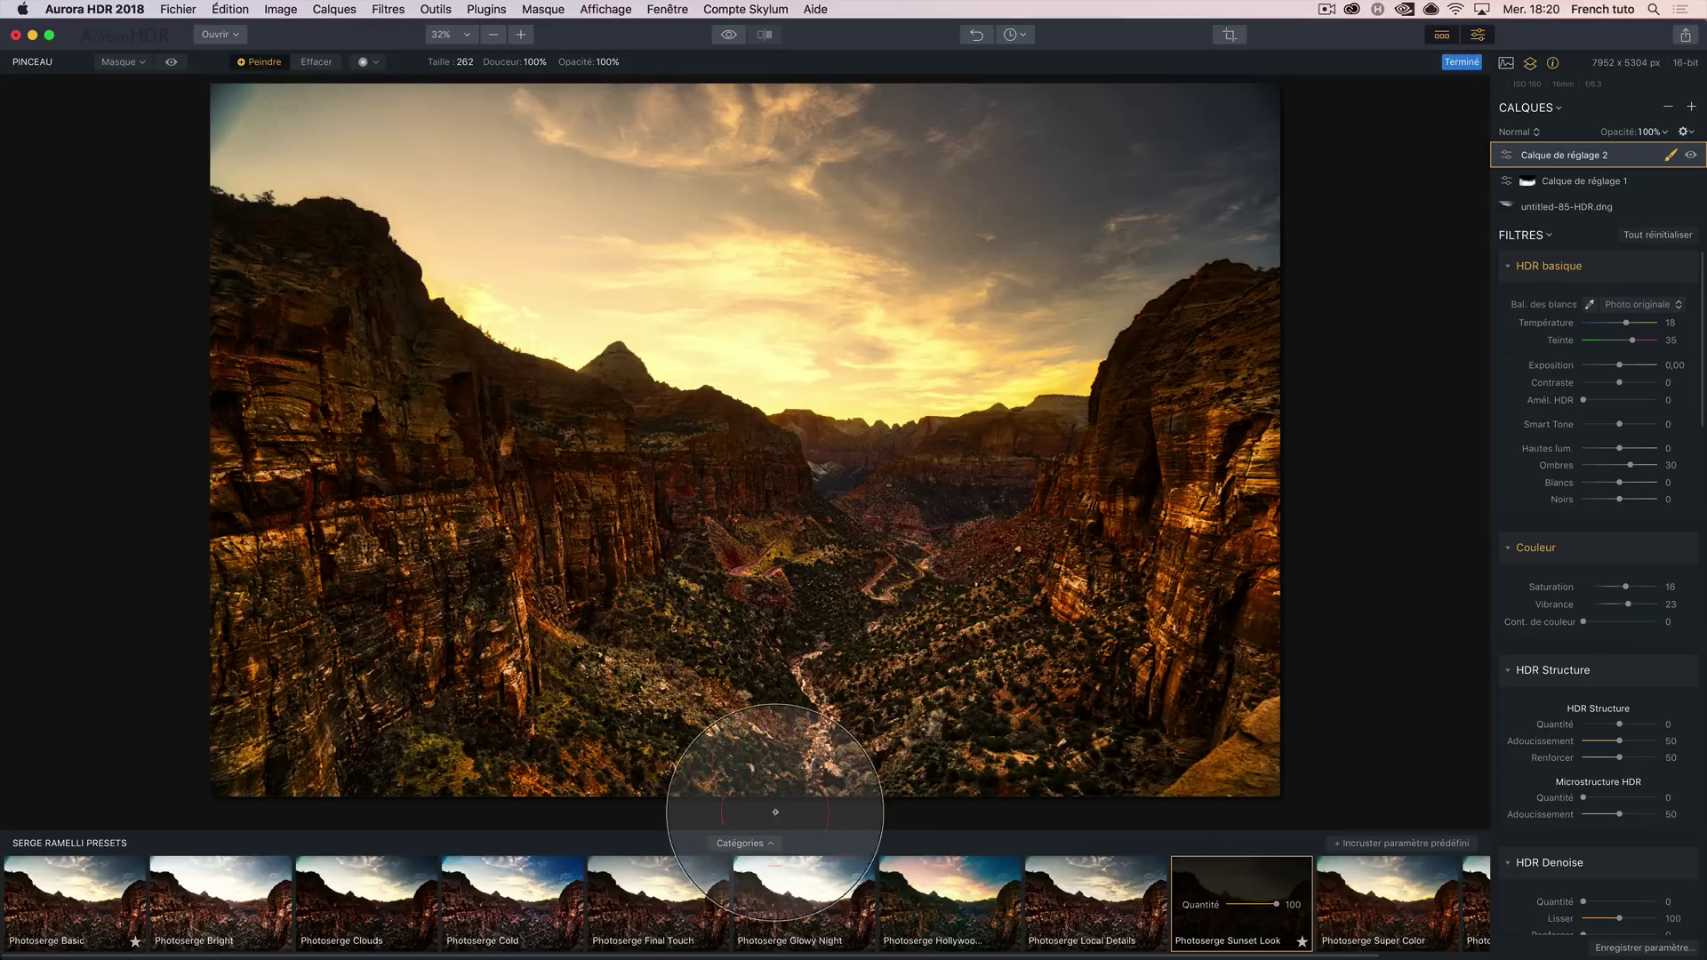
{"action": "left_click", "coordinate": [366, 899]}
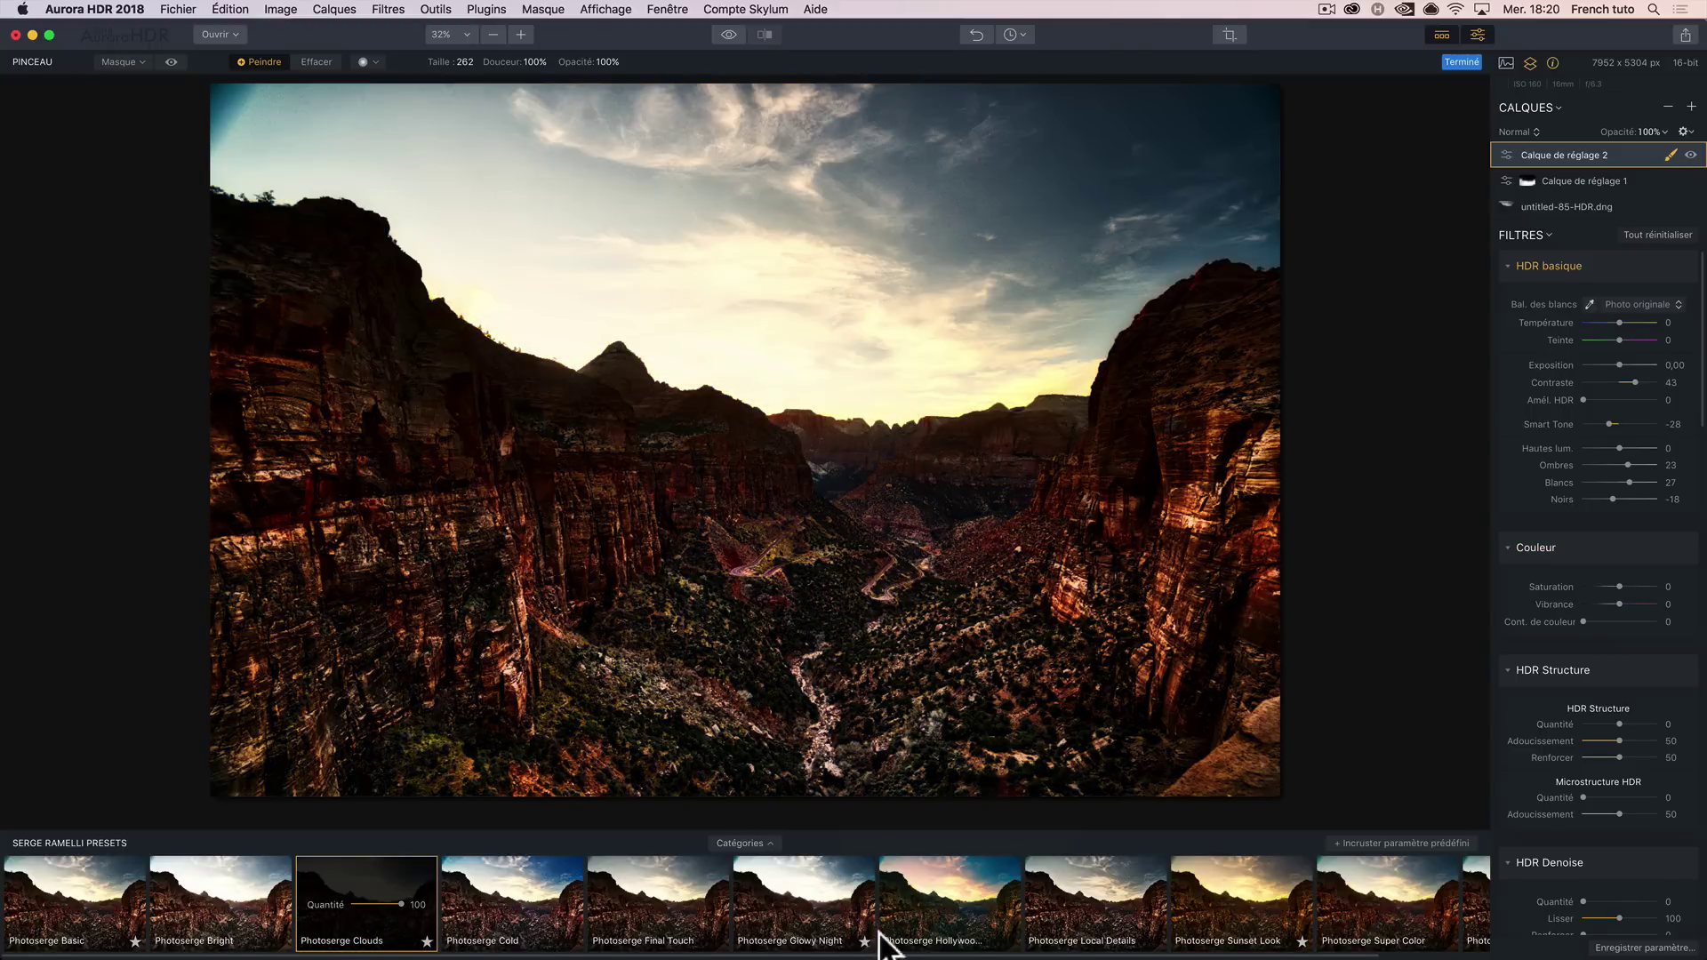
{"action": "left_click", "coordinate": [963, 872]}
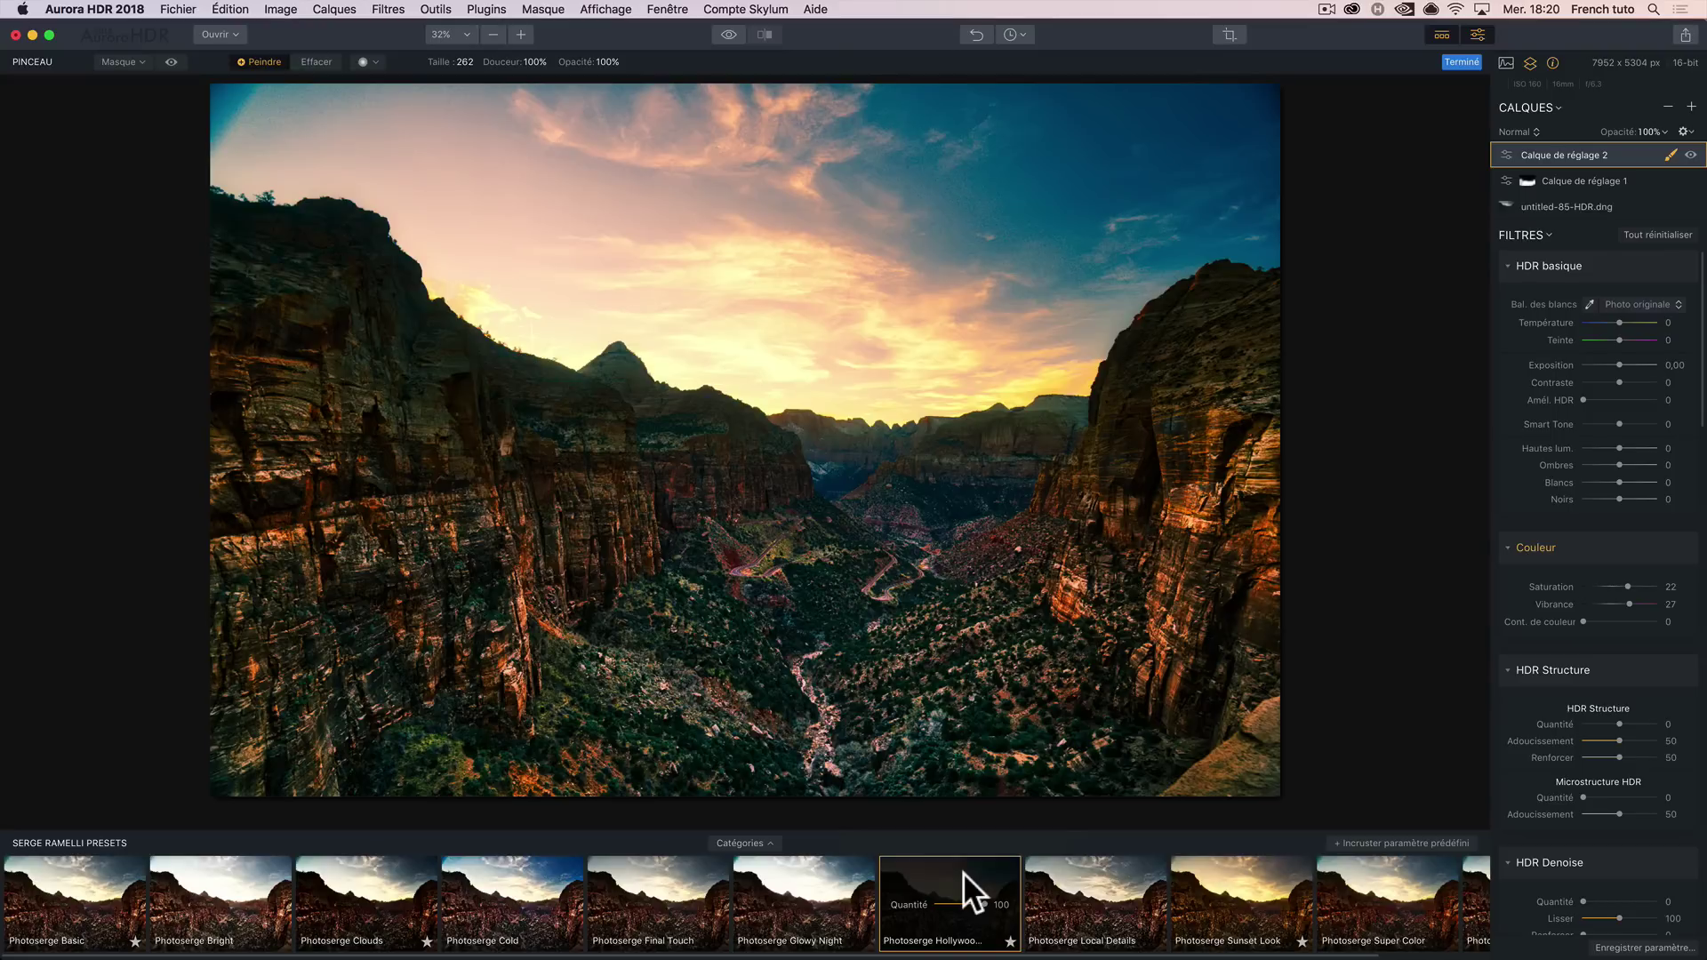
{"action": "left_click", "coordinate": [1217, 876]}
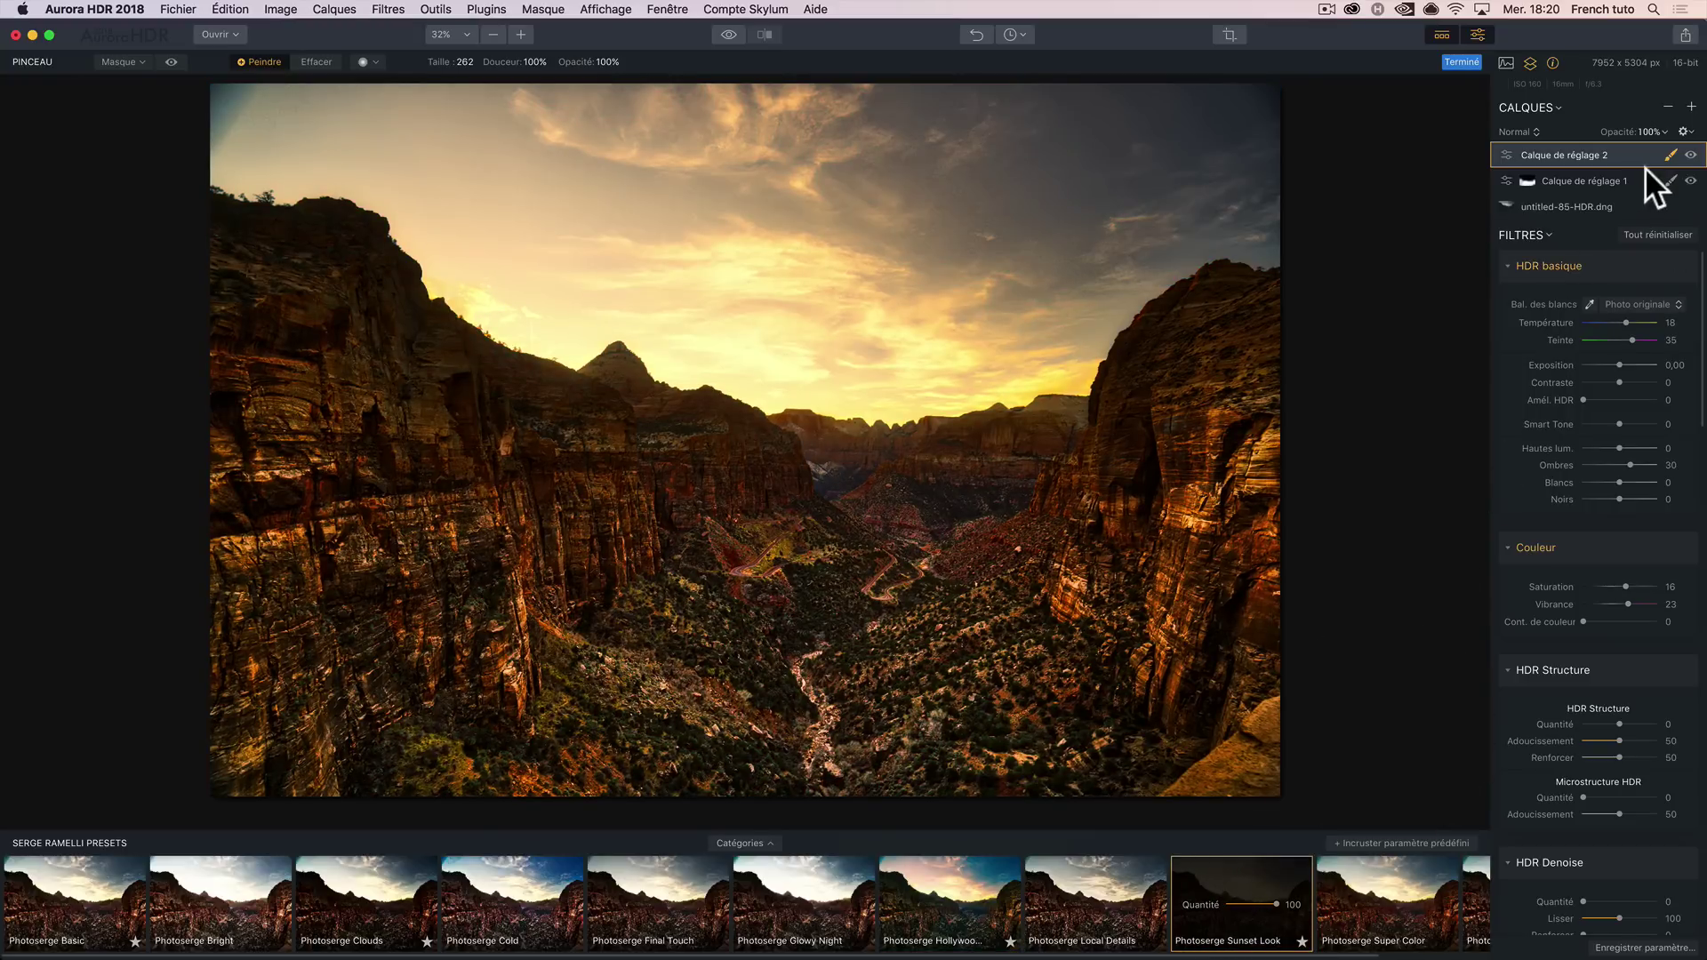
Brush the second layer's mask over the sky at 48% opacity
{"action": "left_click", "coordinate": [1671, 155]}
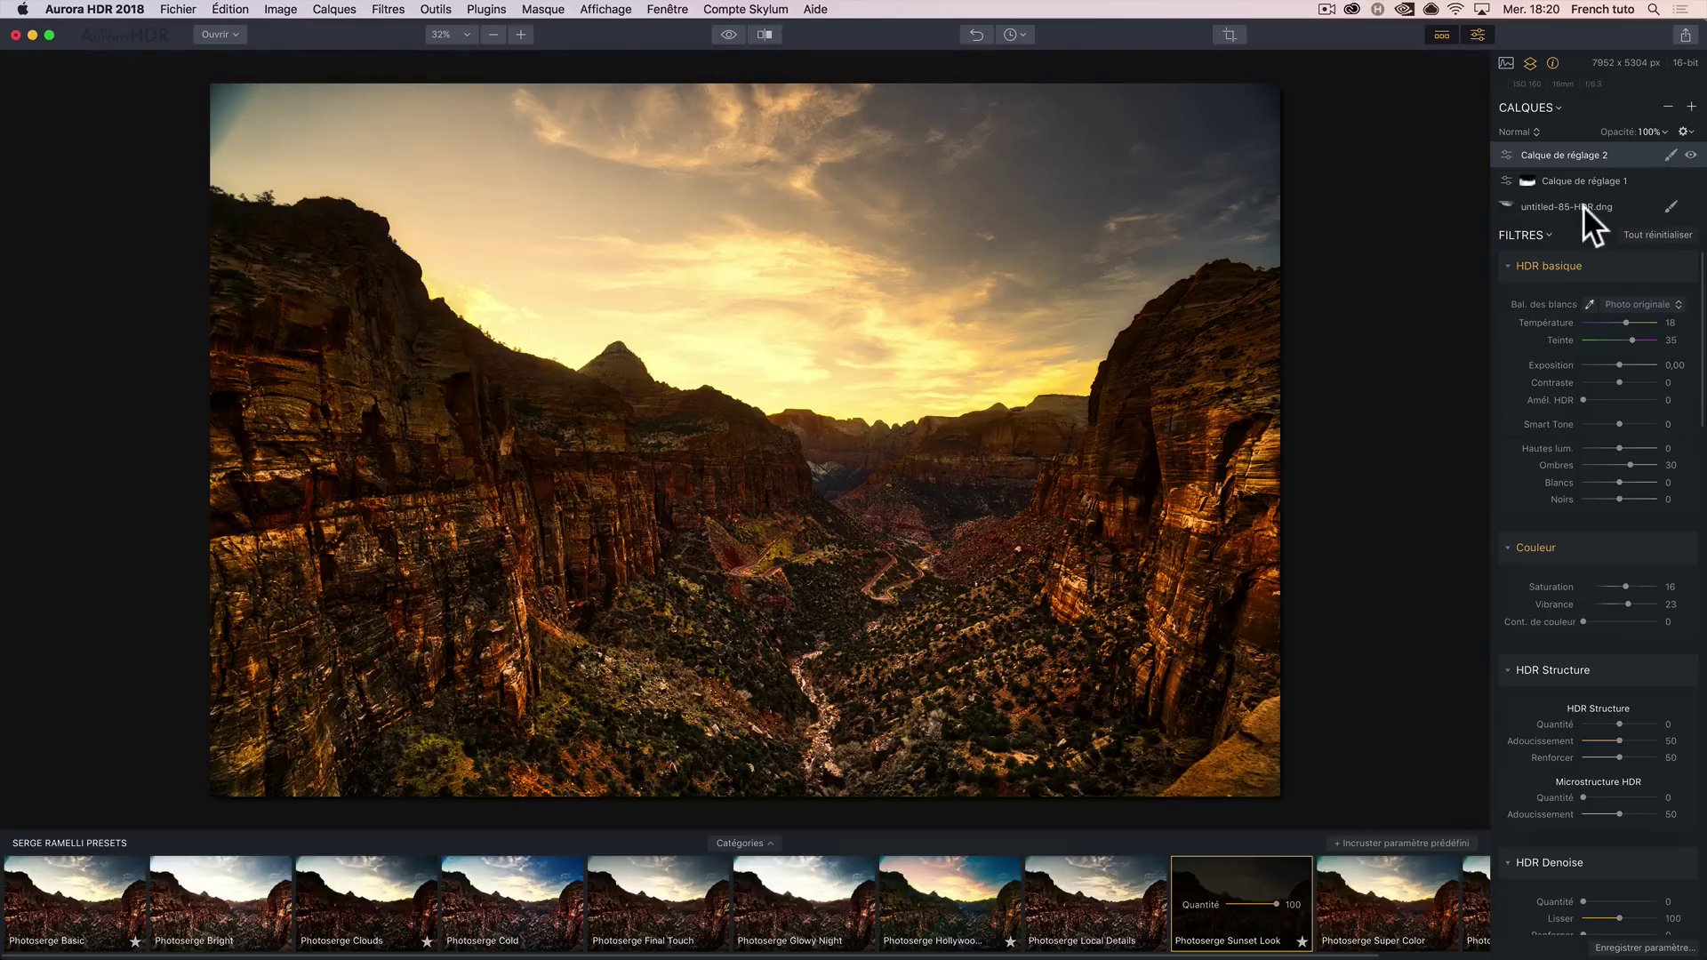
{"action": "left_click", "coordinate": [1672, 151]}
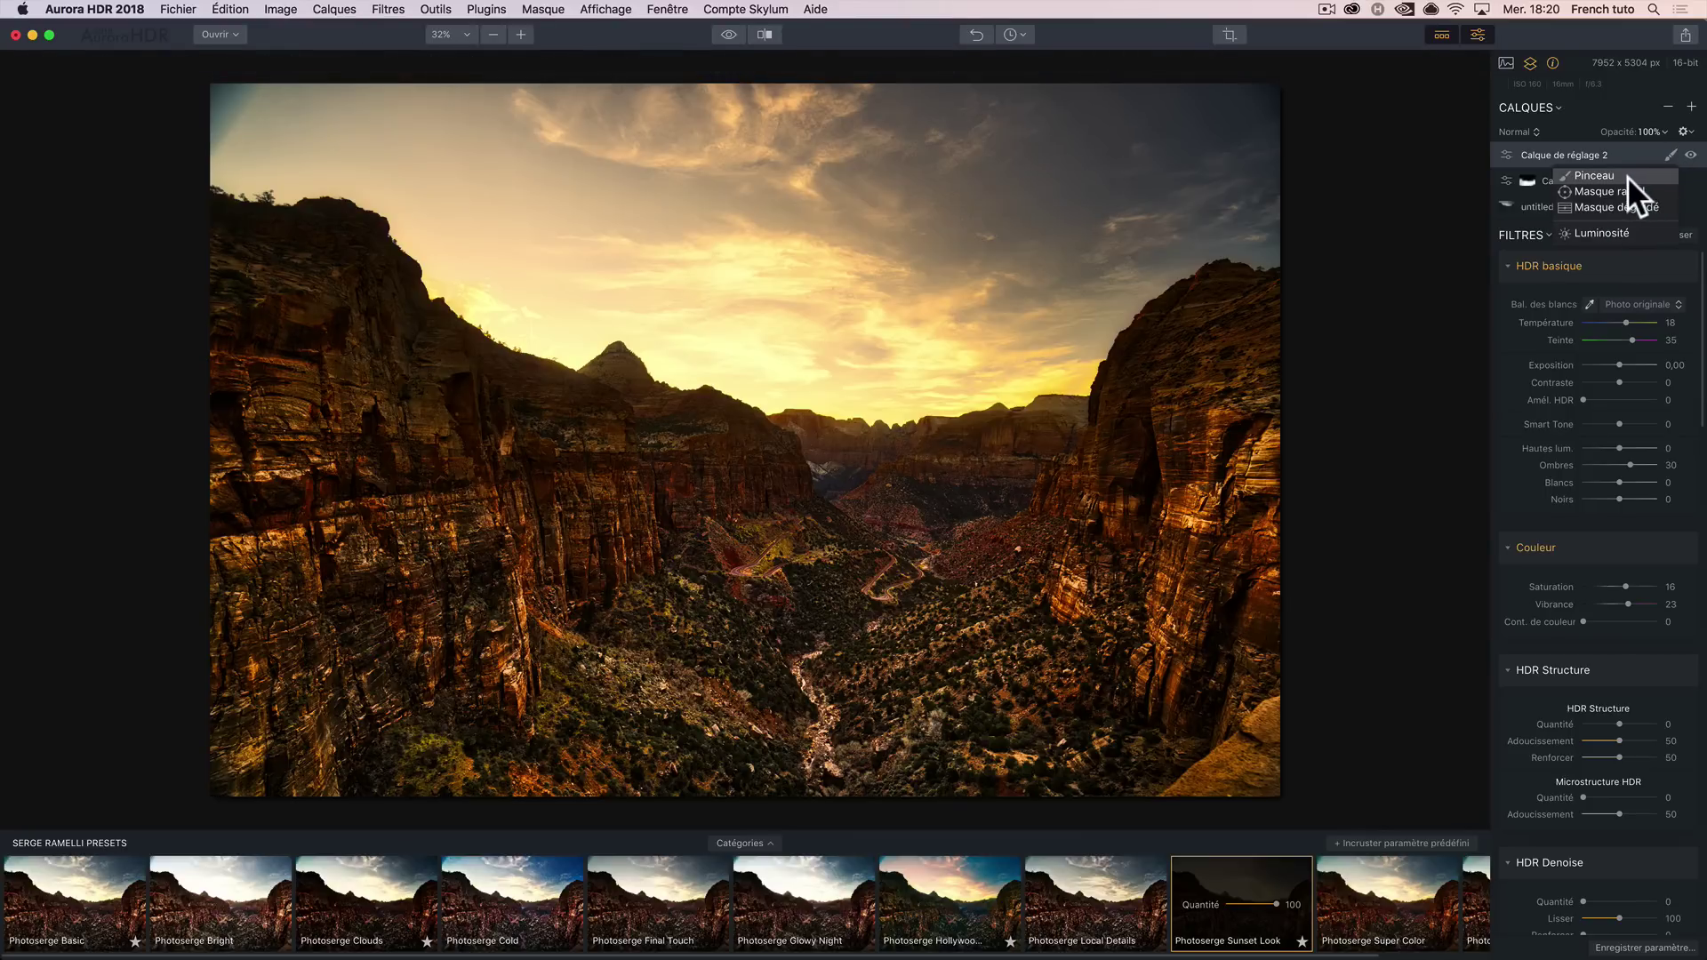
{"action": "left_click", "coordinate": [1587, 174]}
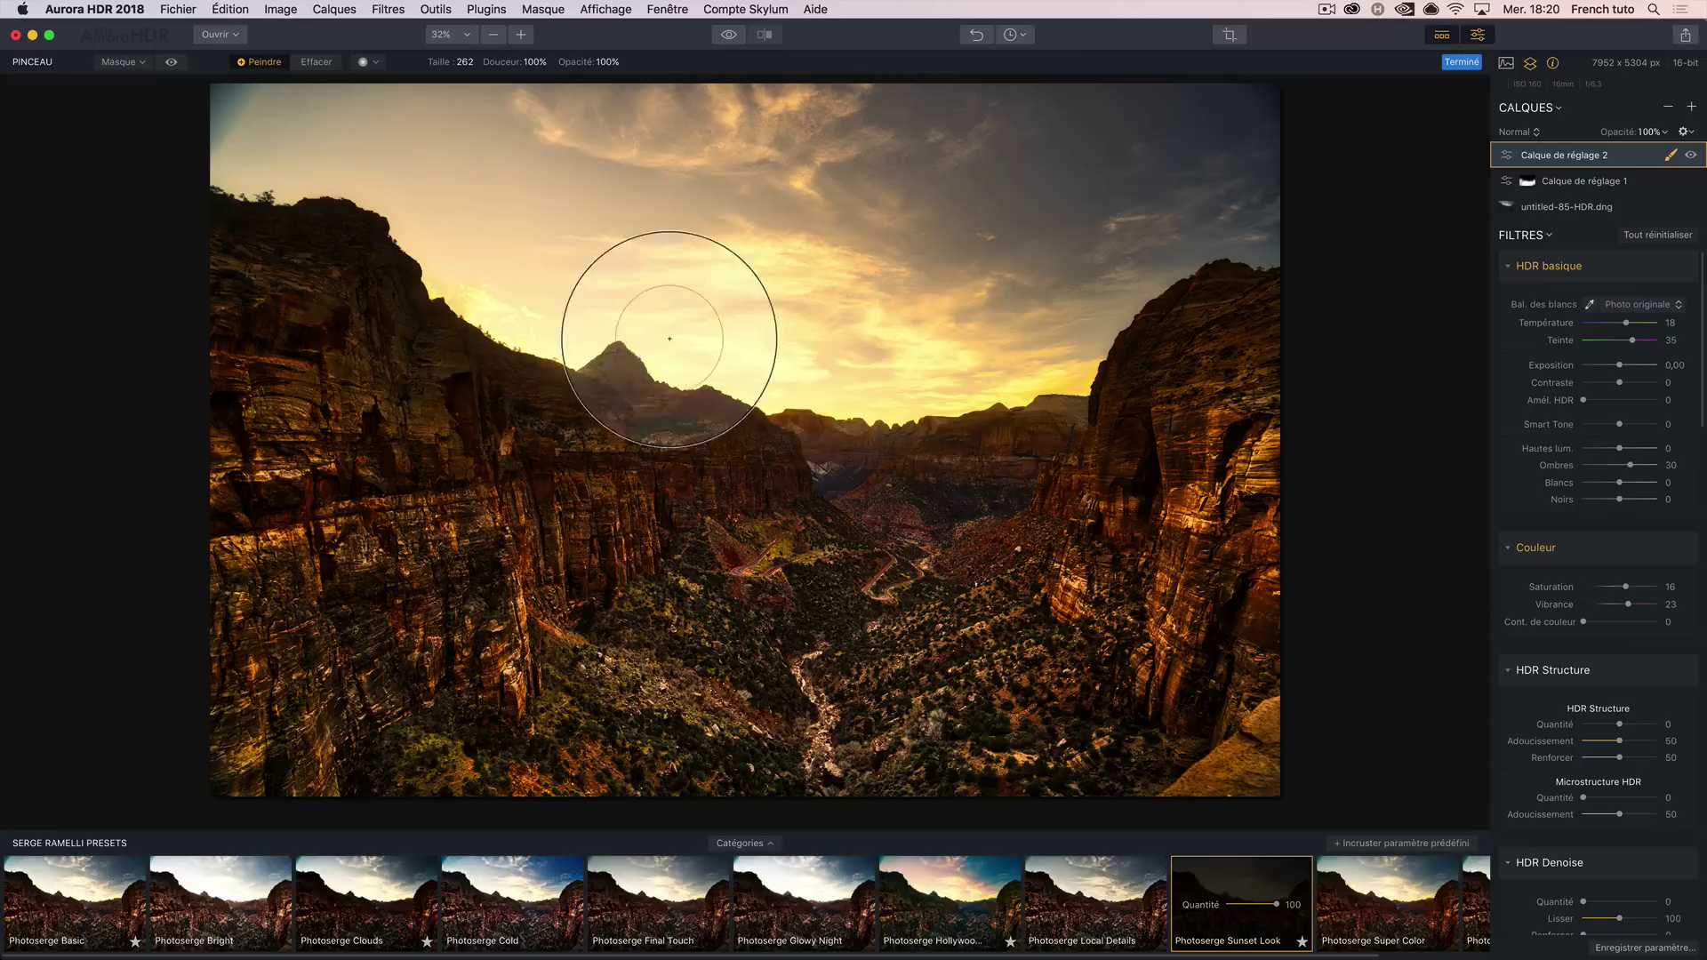
{"action": "left_click", "coordinate": [605, 60]}
{"action": "left_click_drag", "start_coordinate": [606, 76], "coordinate": [565, 80]}
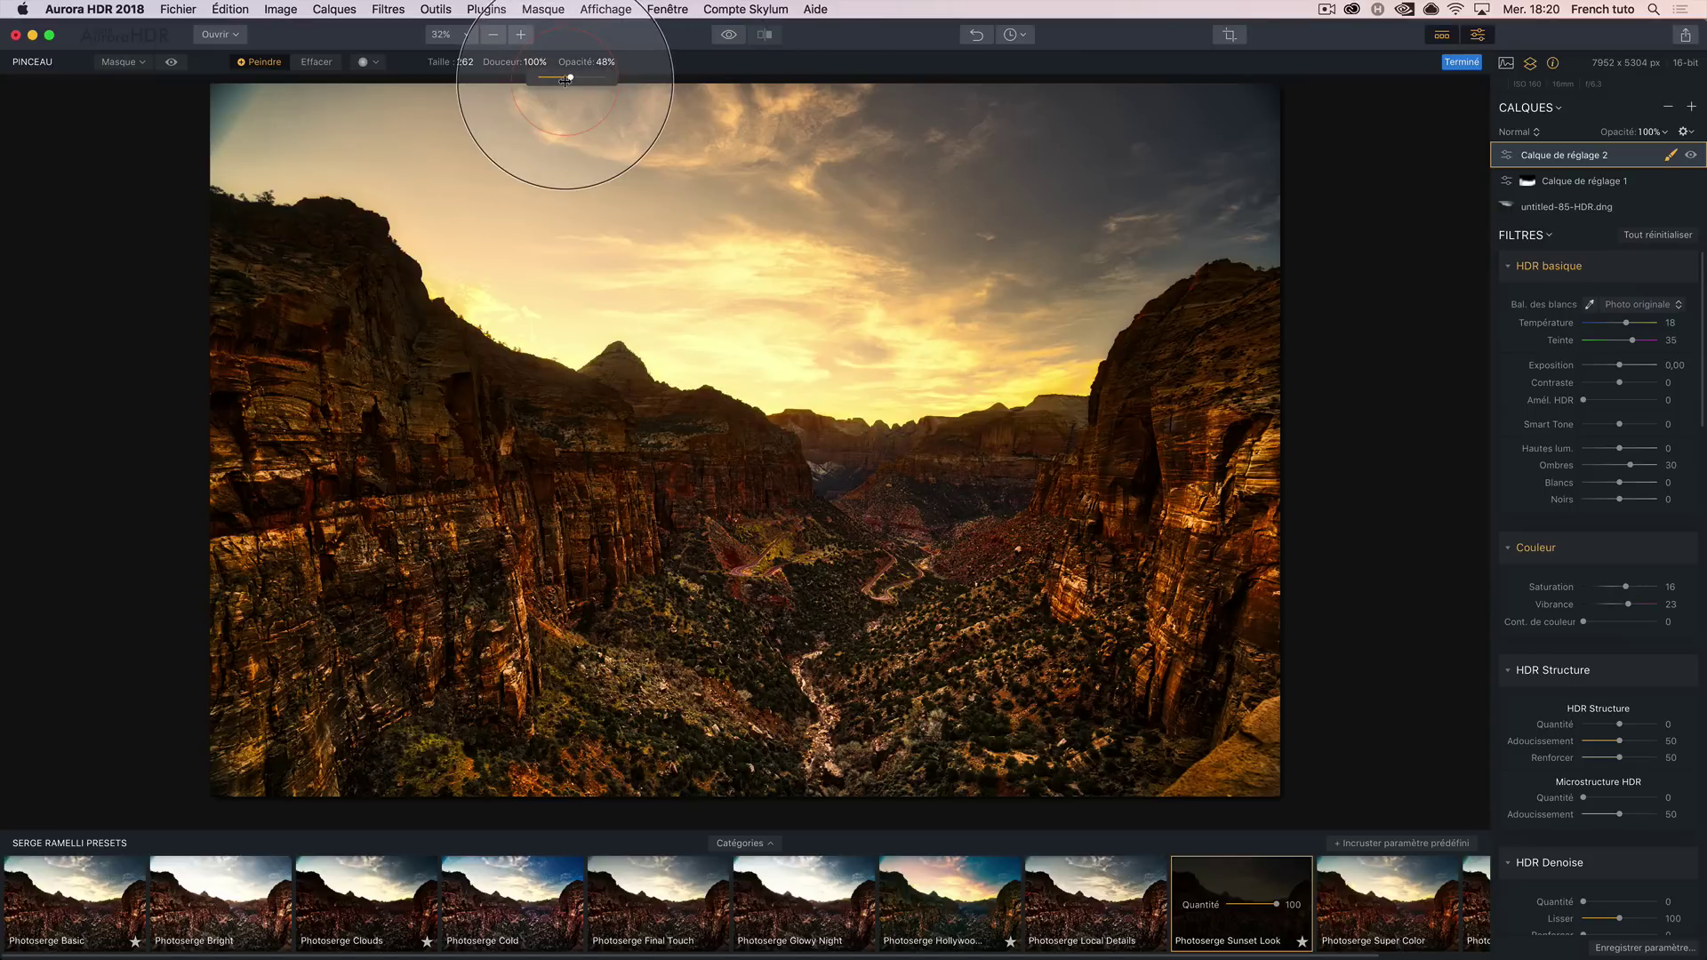
{"action": "mouse_move", "coordinate": [515, 293]}
{"action": "left_mouse_down"}
{"action": "mouse_move", "coordinate": [736, 267]}
{"action": "mouse_move", "coordinate": [789, 286]}
{"action": "mouse_move", "coordinate": [613, 267]}
{"action": "mouse_move", "coordinate": [486, 214]}
{"action": "mouse_move", "coordinate": [1182, 335]}
{"action": "mouse_move", "coordinate": [503, 366]}
{"action": "left_mouse_up"}
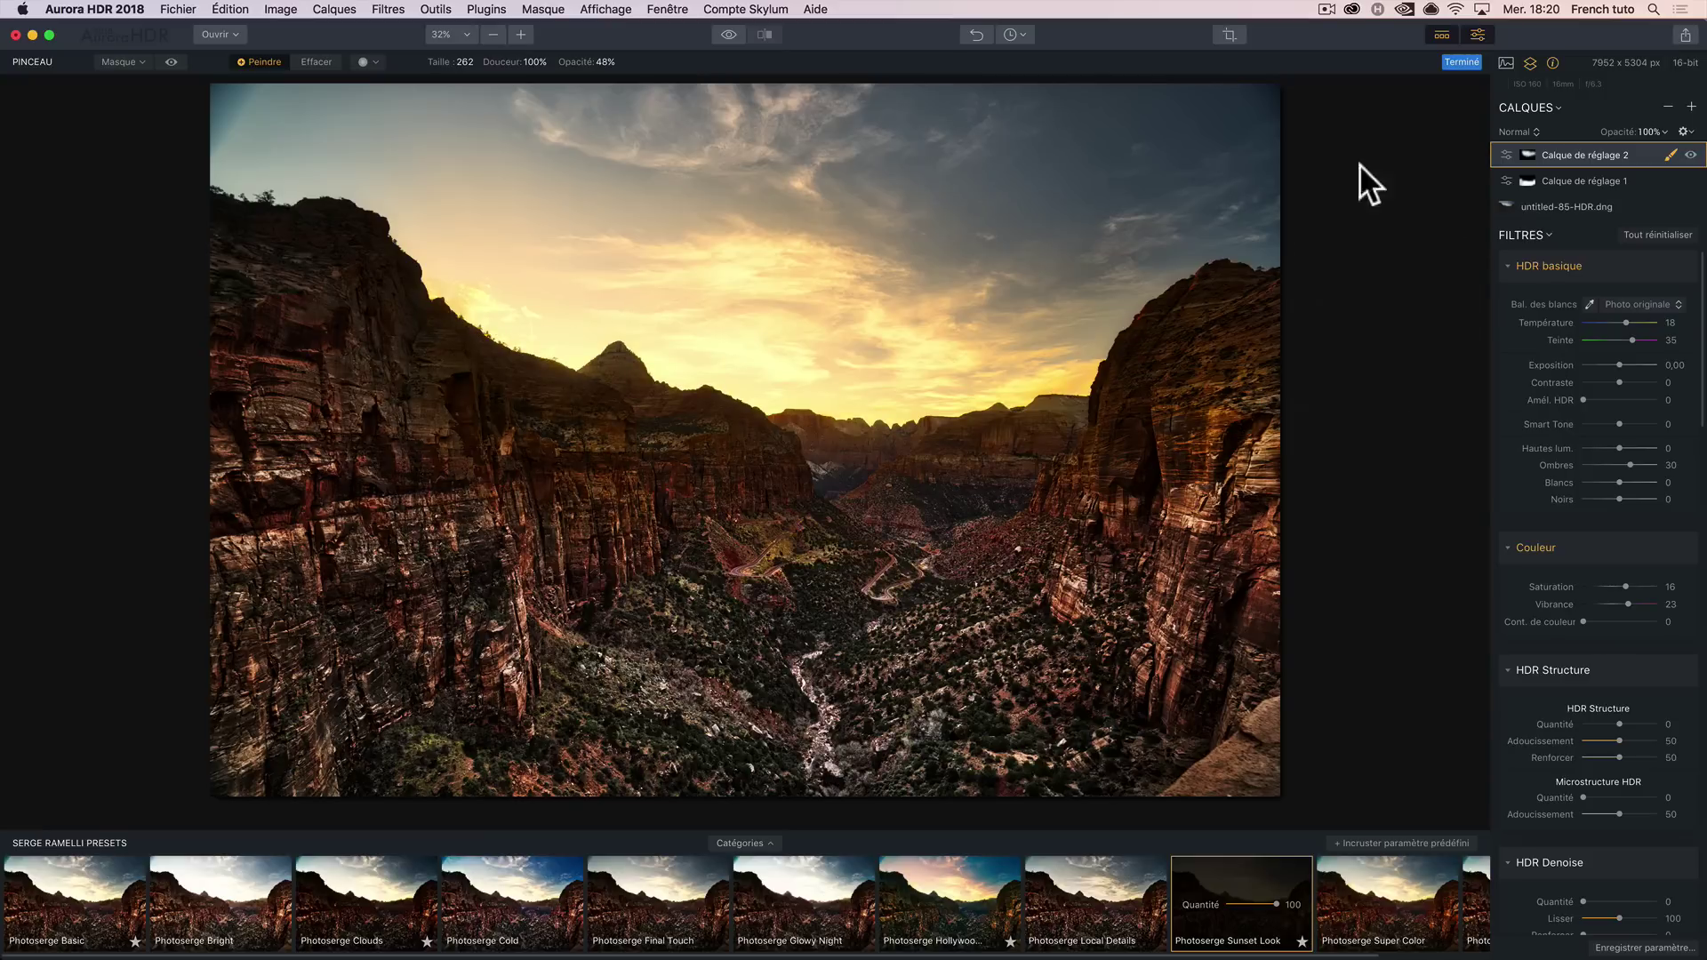
Crop the canyon photo in from the top-left and top-right to 7381 × 4870 px
{"action": "left_click", "coordinate": [718, 34]}
{"action": "left_click", "coordinate": [1232, 34]}
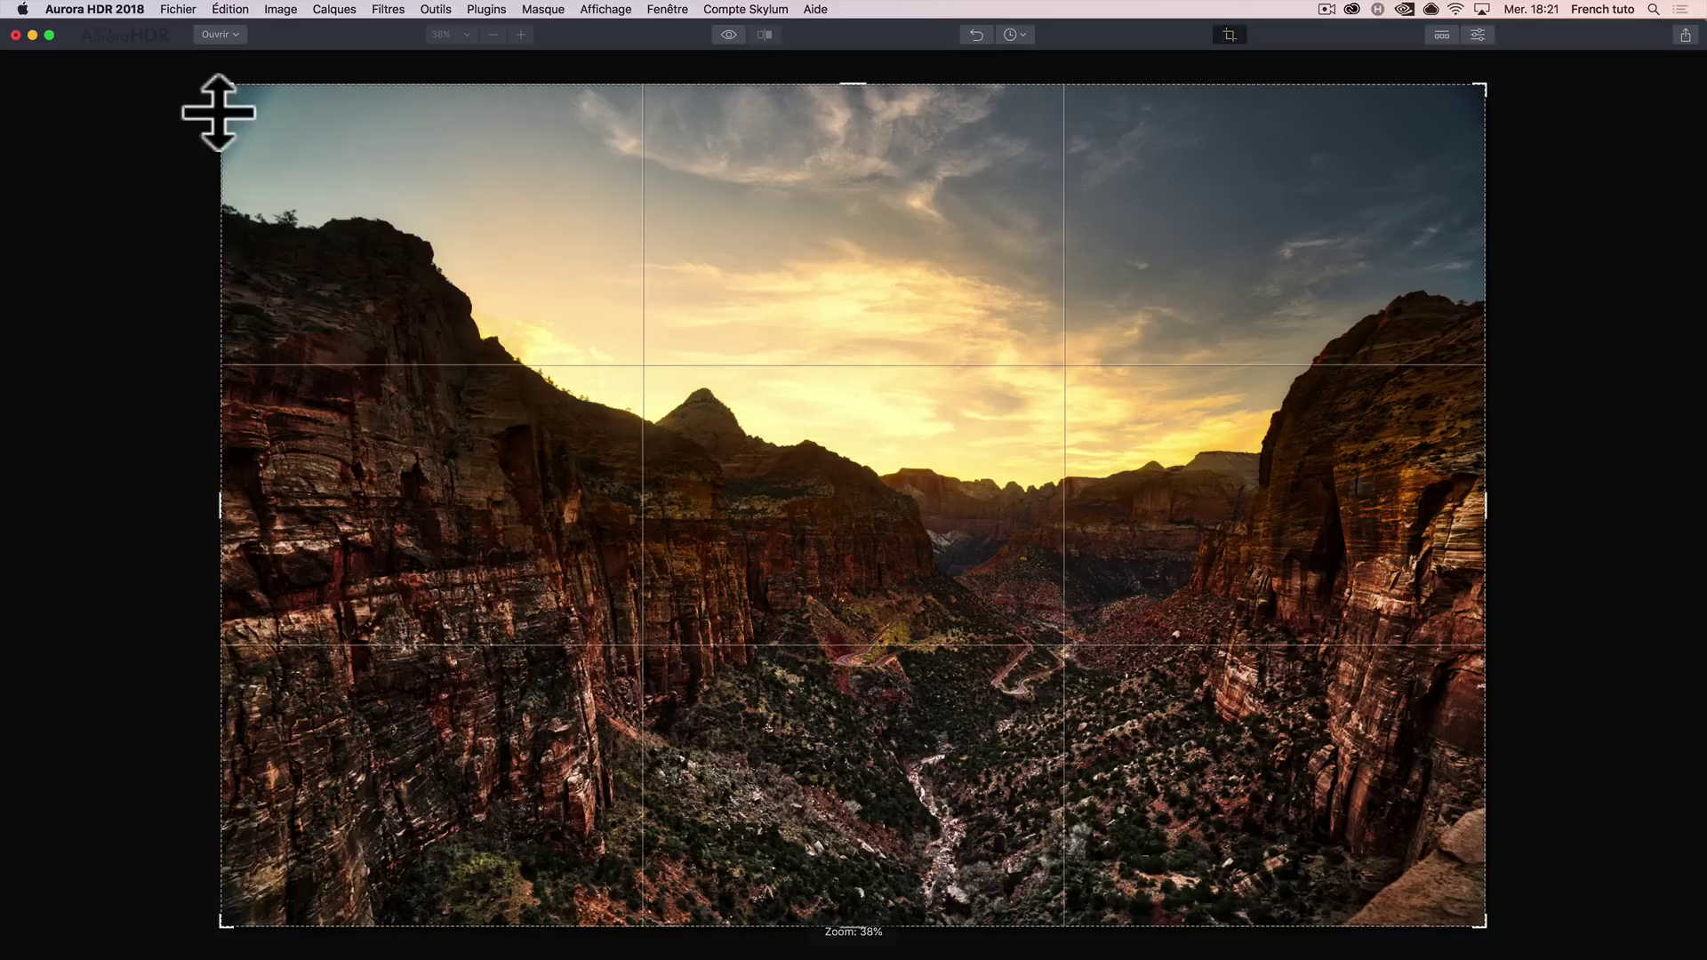
{"action": "left_click_drag", "start_coordinate": [236, 100], "coordinate": [323, 162]}
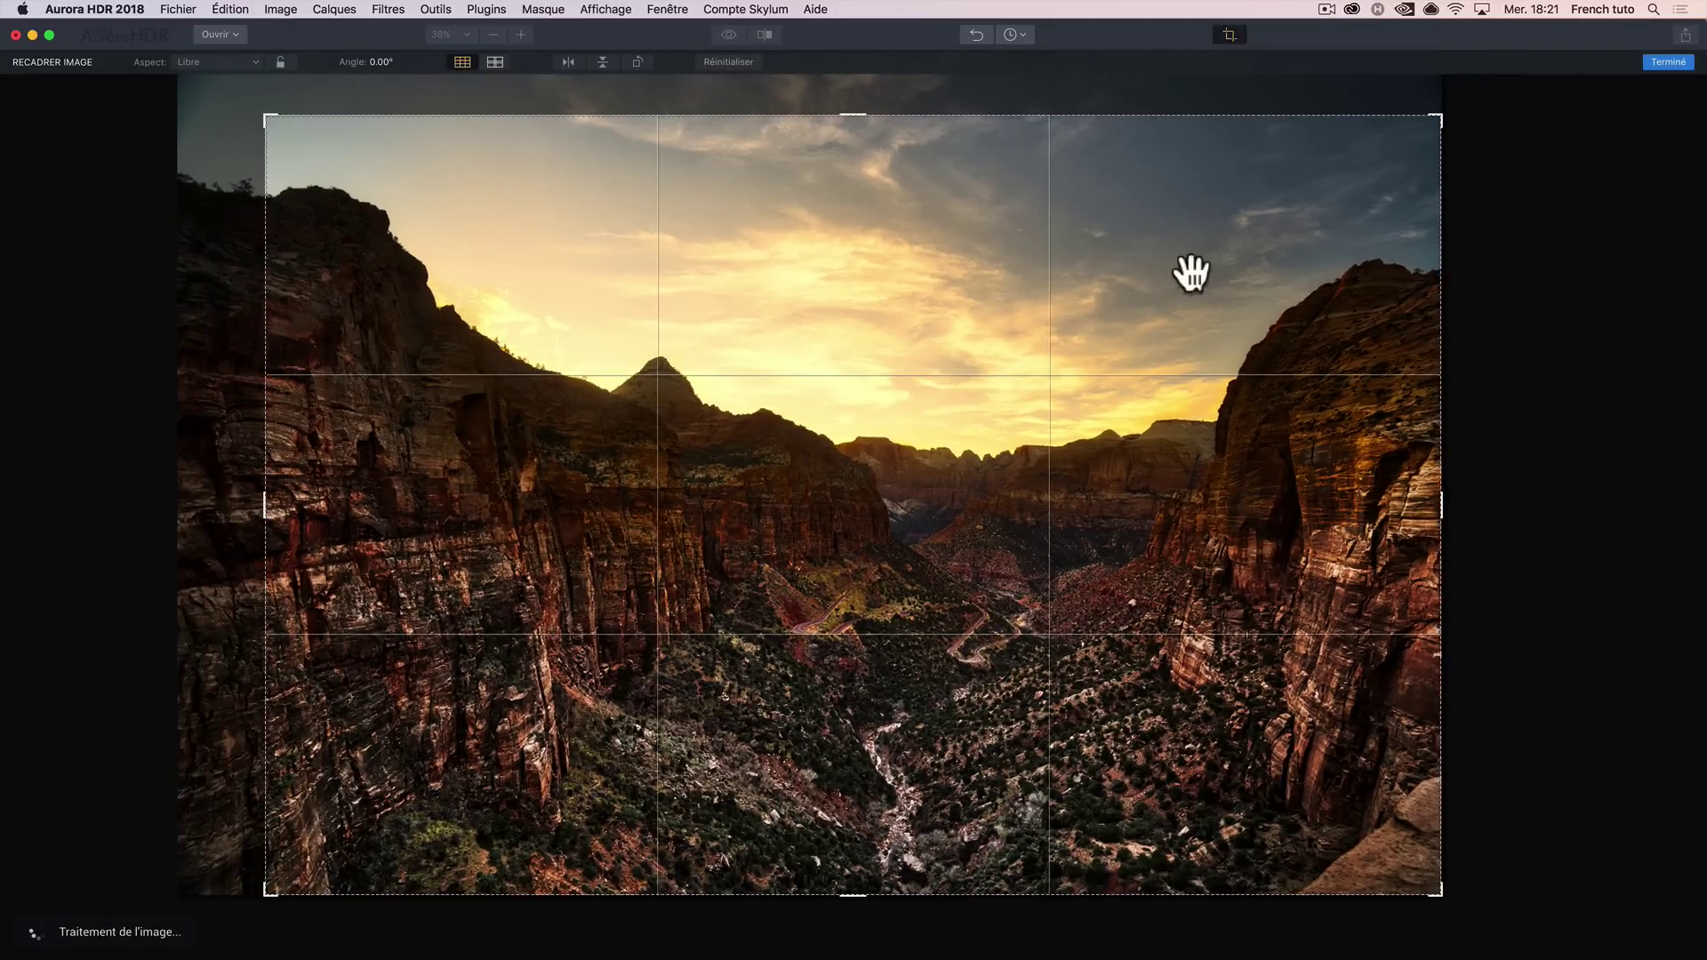
{"action": "left_click_drag", "start_coordinate": [1461, 142], "coordinate": [1458, 147]}
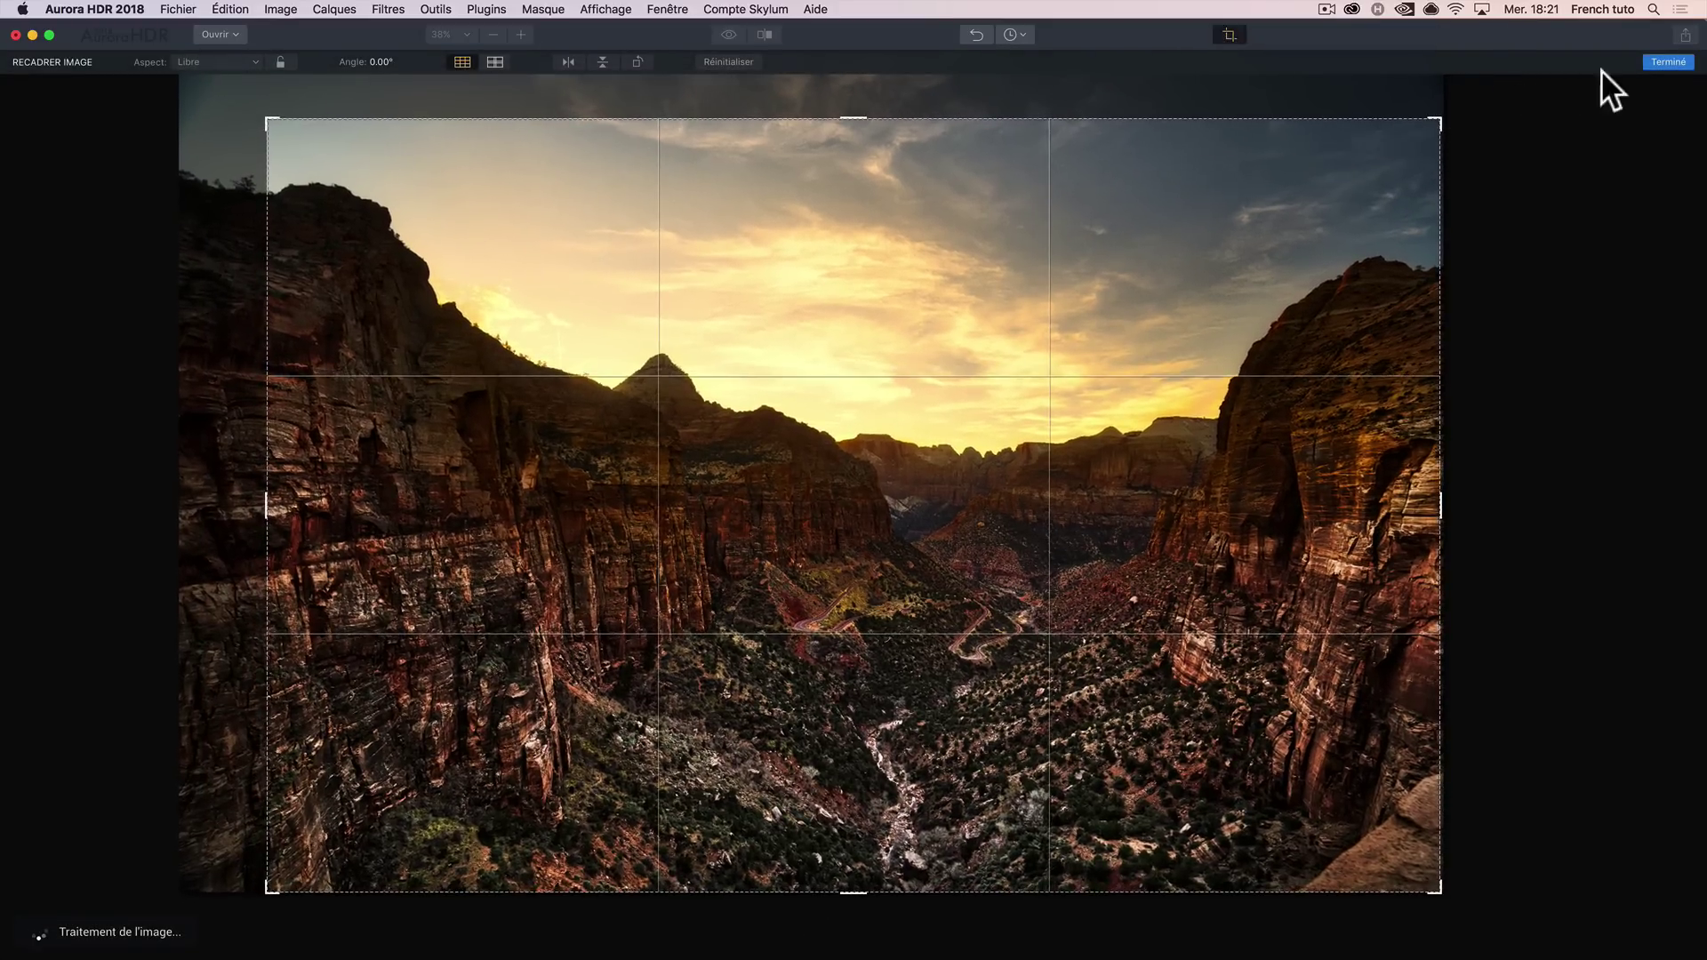
{"action": "left_click", "coordinate": [1670, 61]}
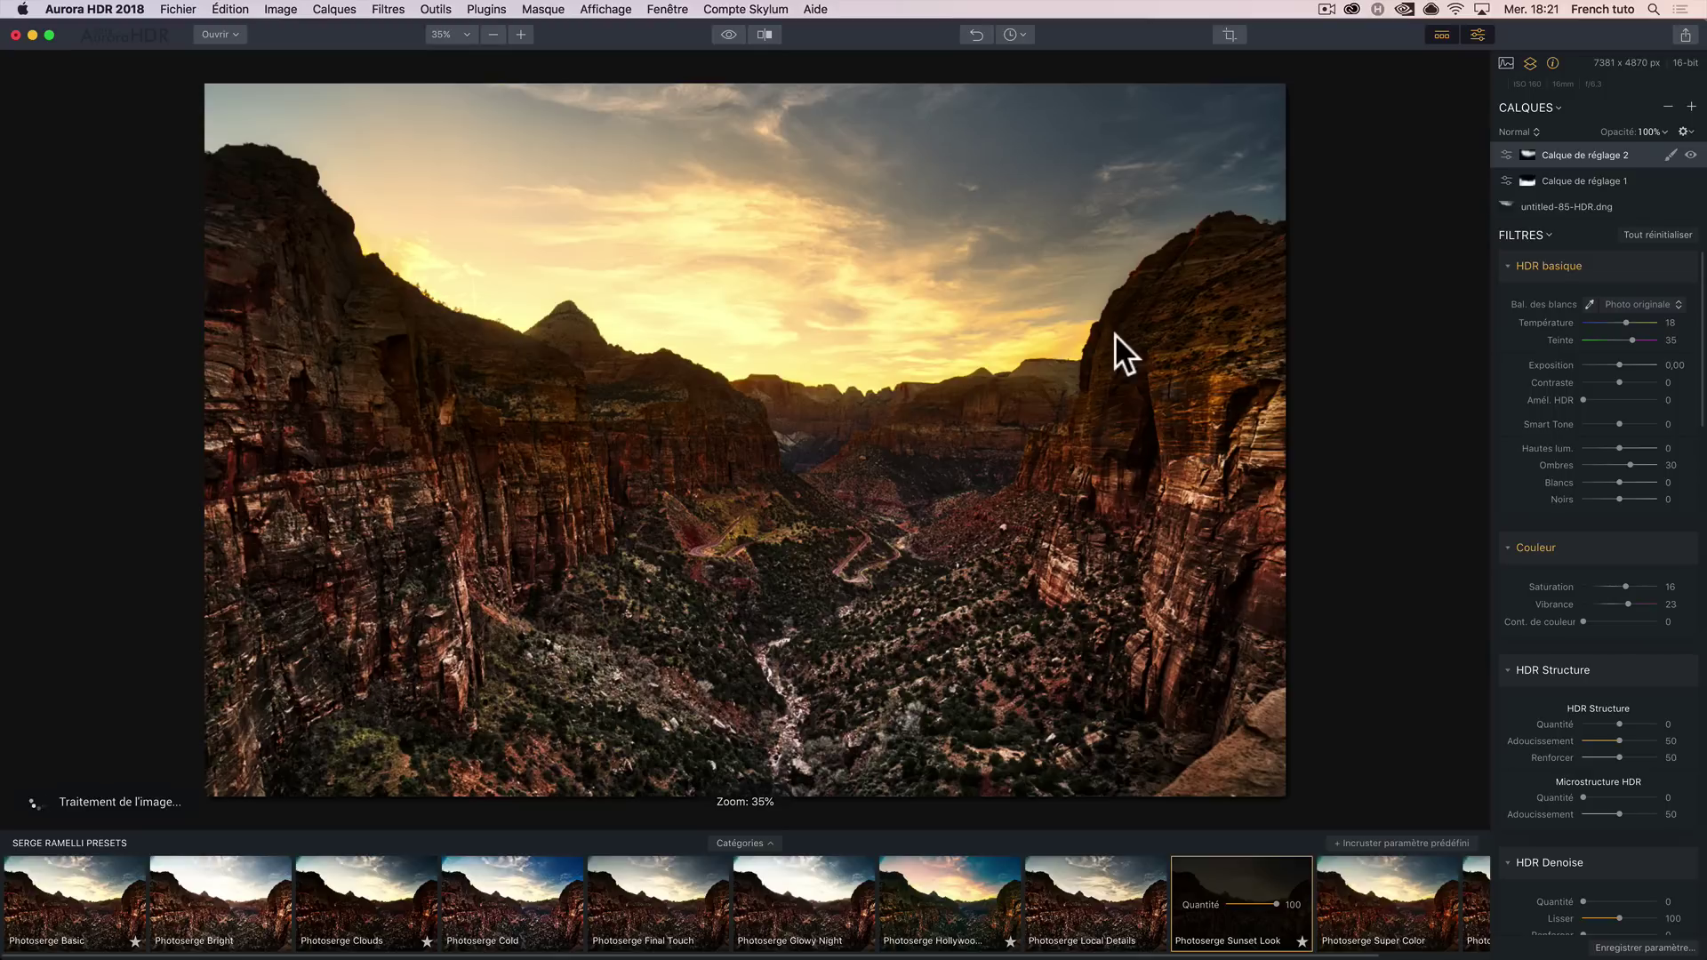
{"action": "left_click", "coordinate": [728, 34]}
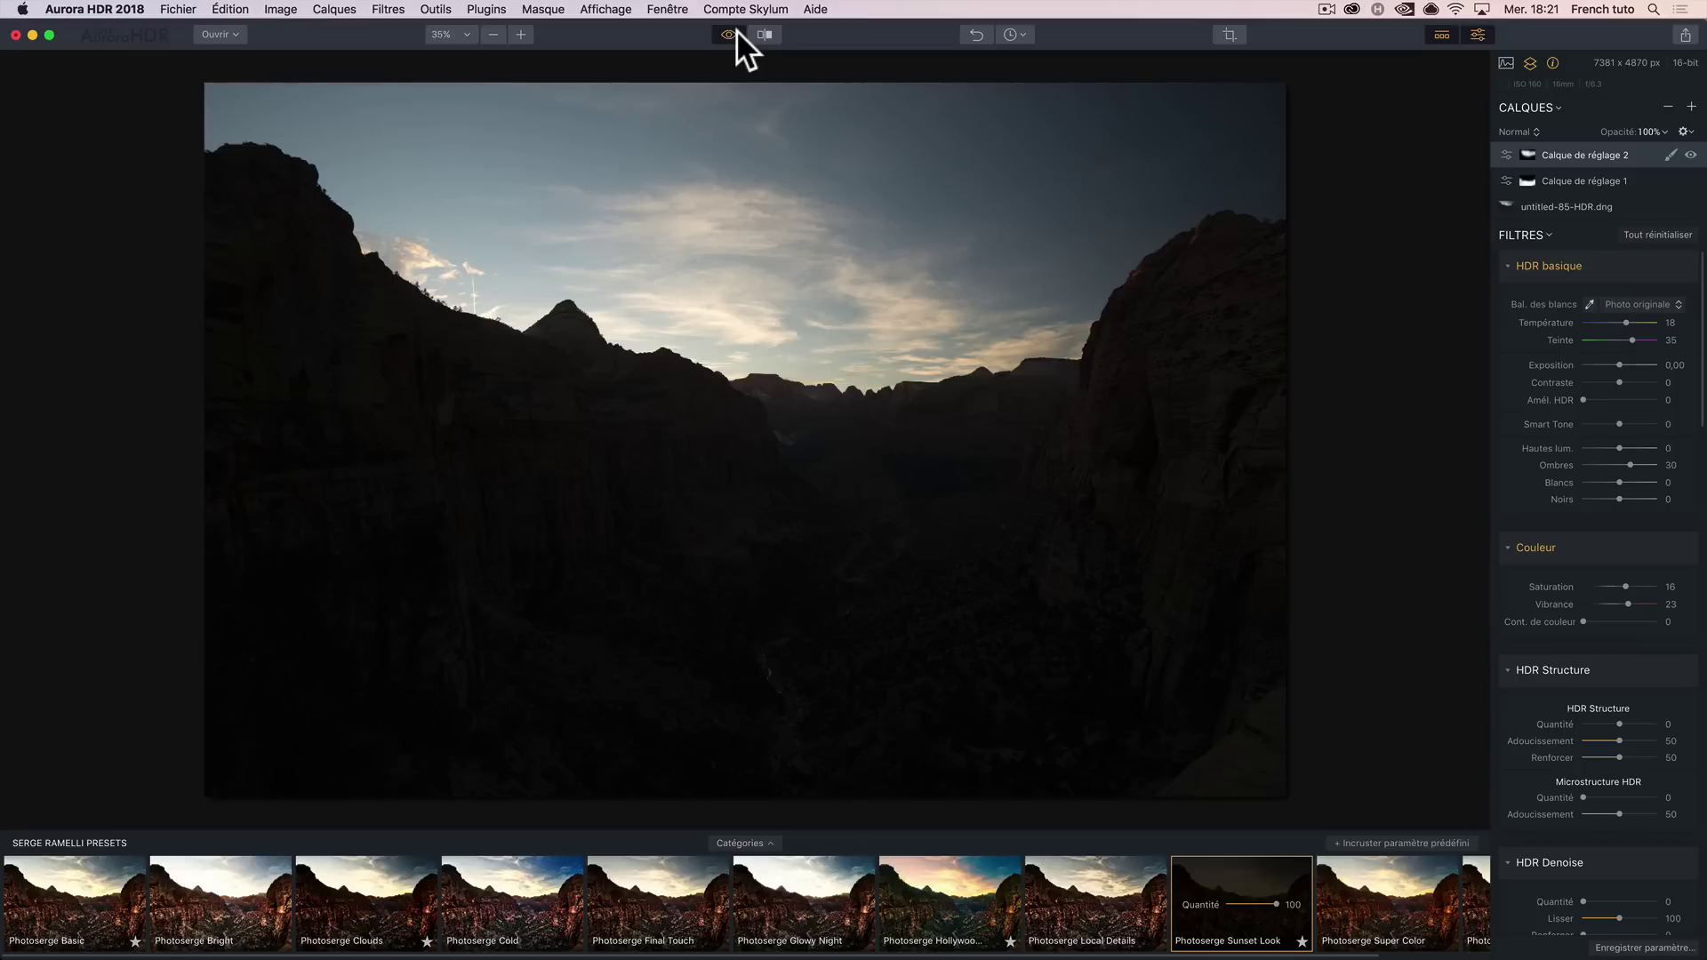
{"action": "left_click", "coordinate": [737, 32]}
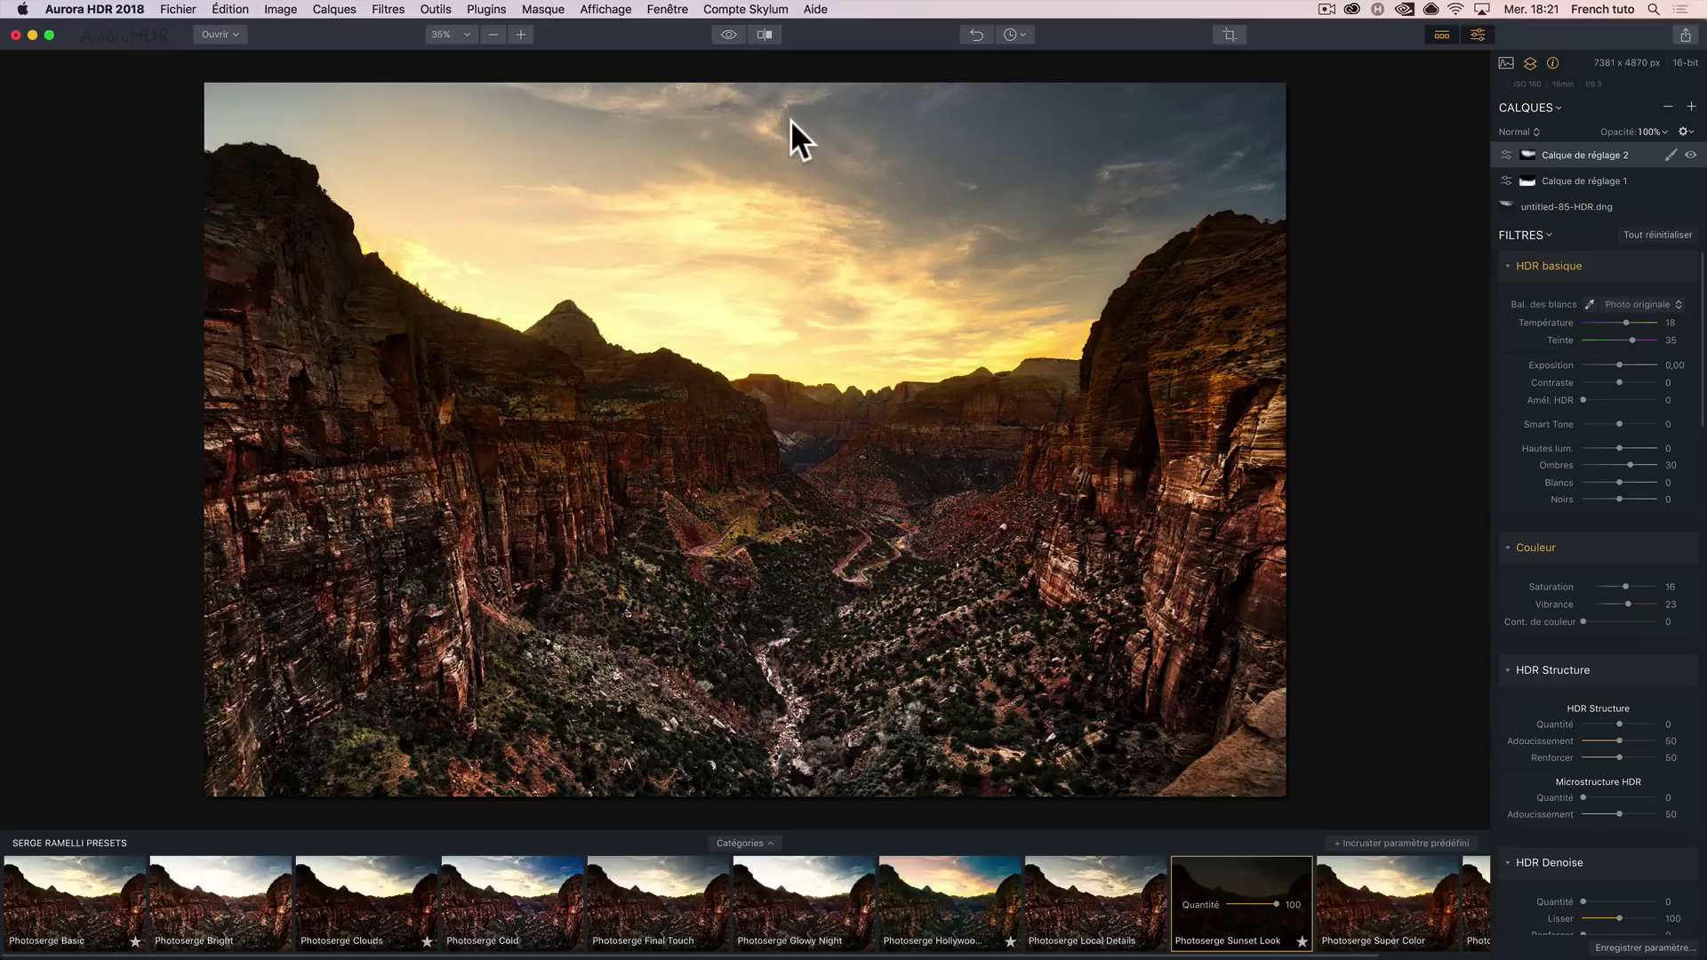
{"action": "left_click", "coordinate": [729, 35]}
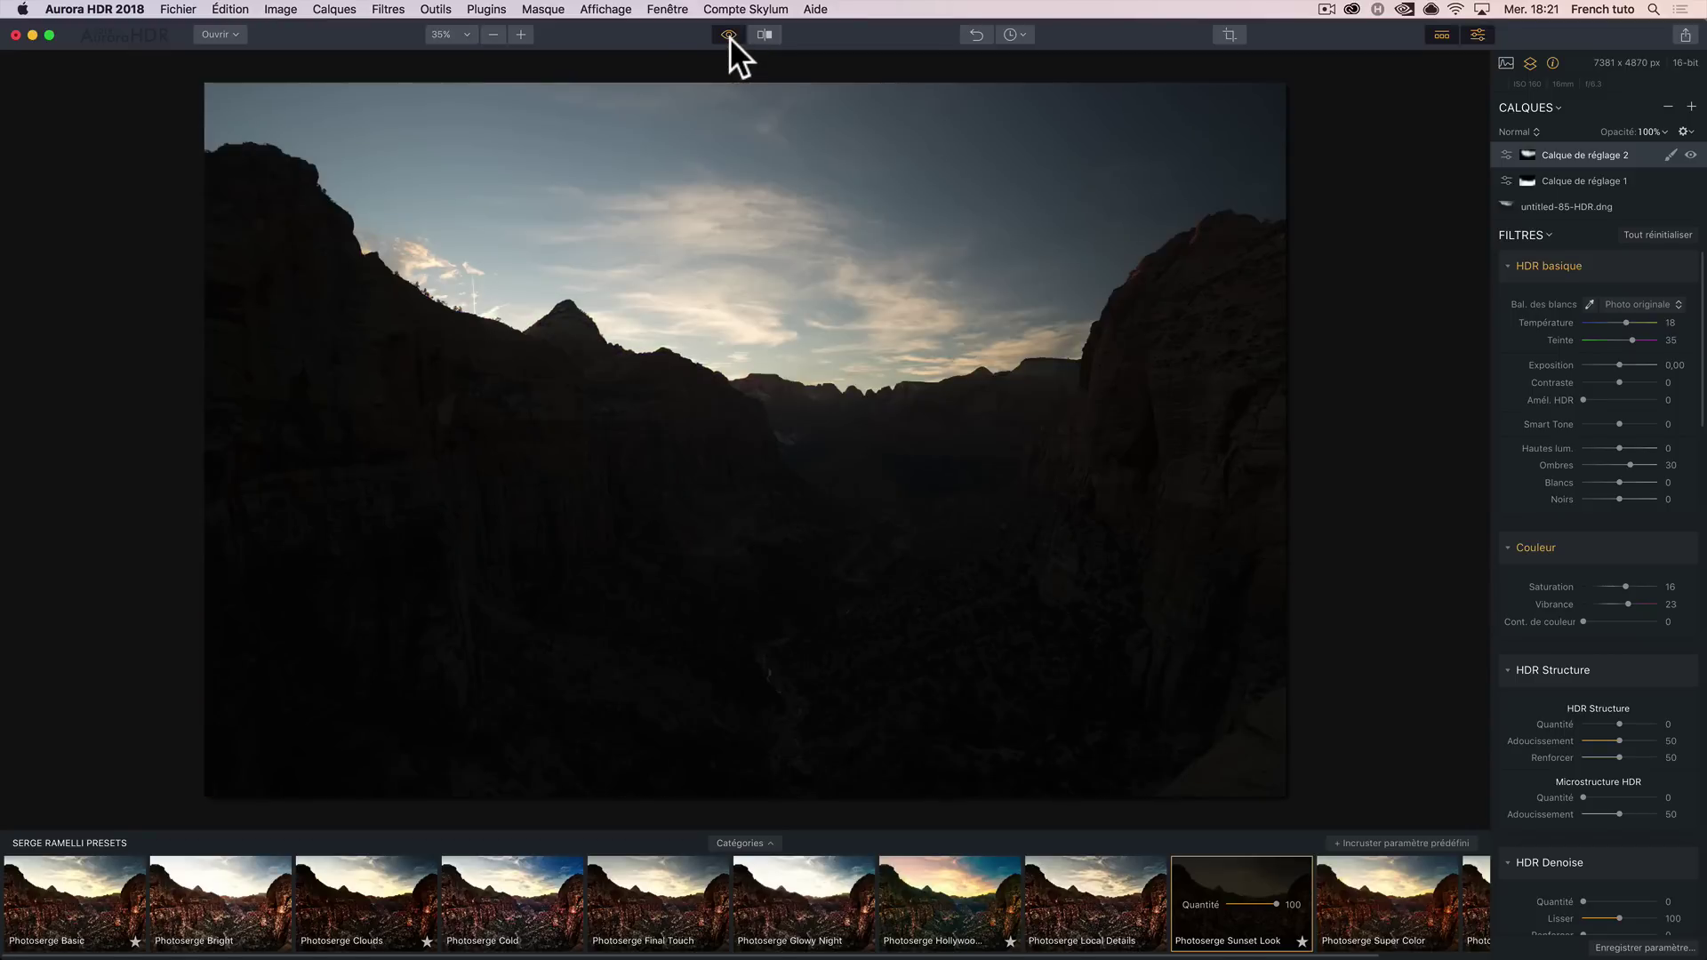
{"action": "left_click", "coordinate": [729, 35]}
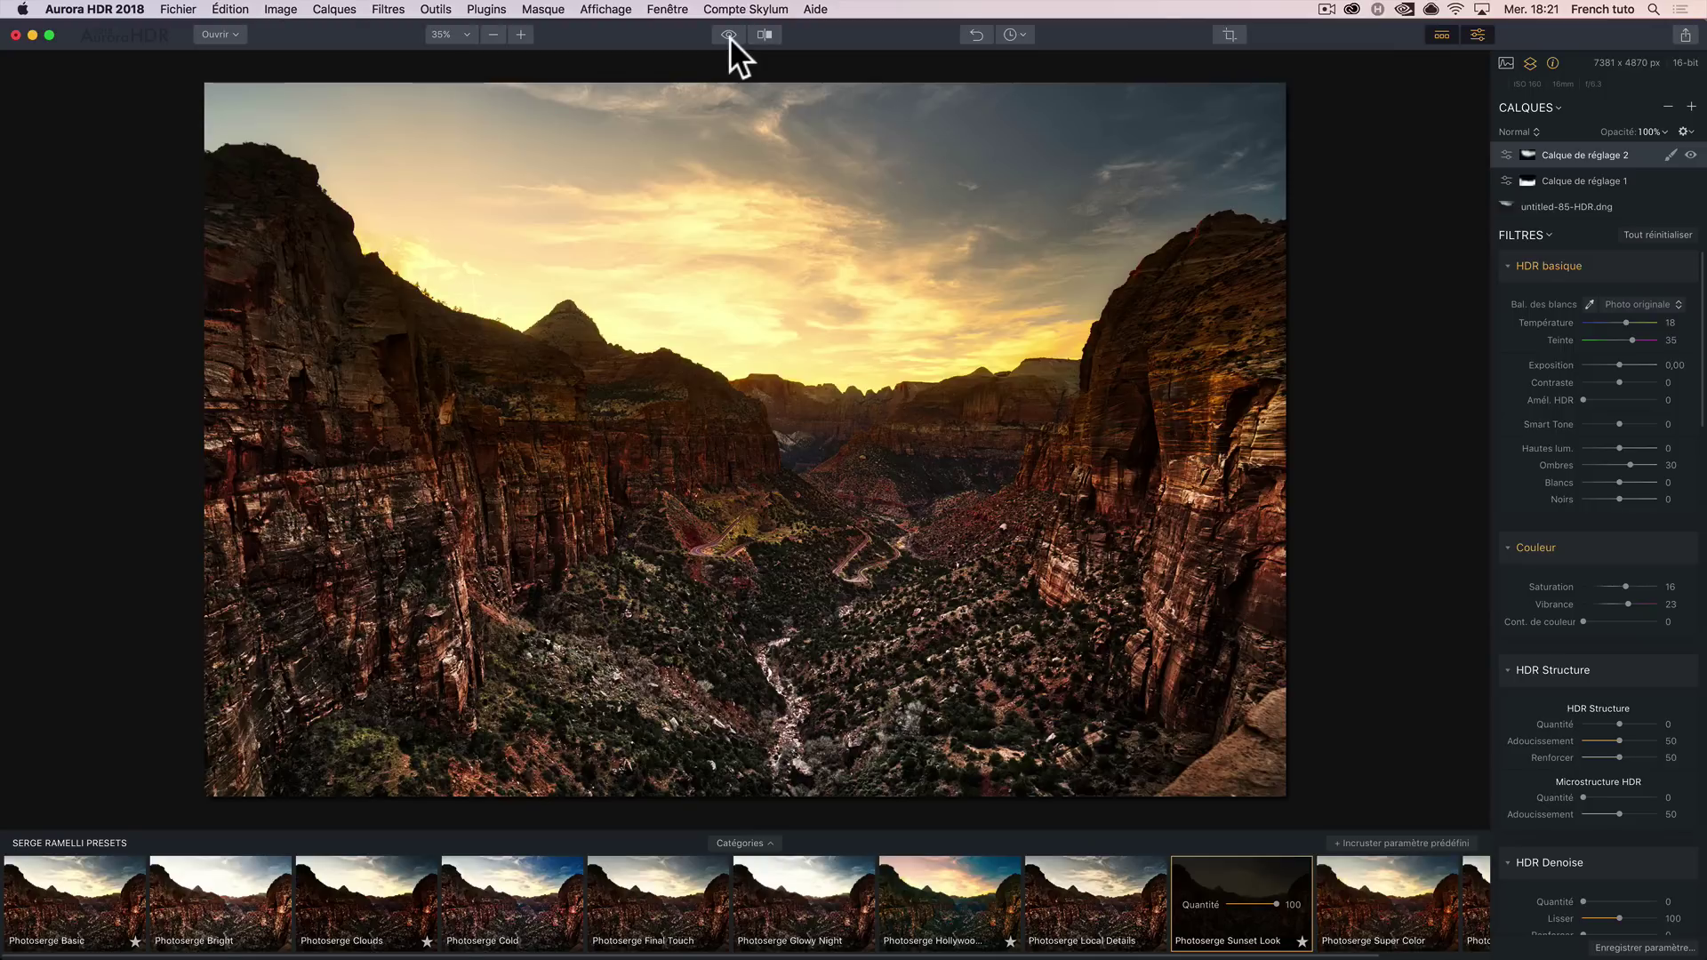
Open untitled-4-2.arw, discarding the canyon edit, build the HDR and apply Photoserge Basic
{"action": "left_click", "coordinate": [216, 30]}
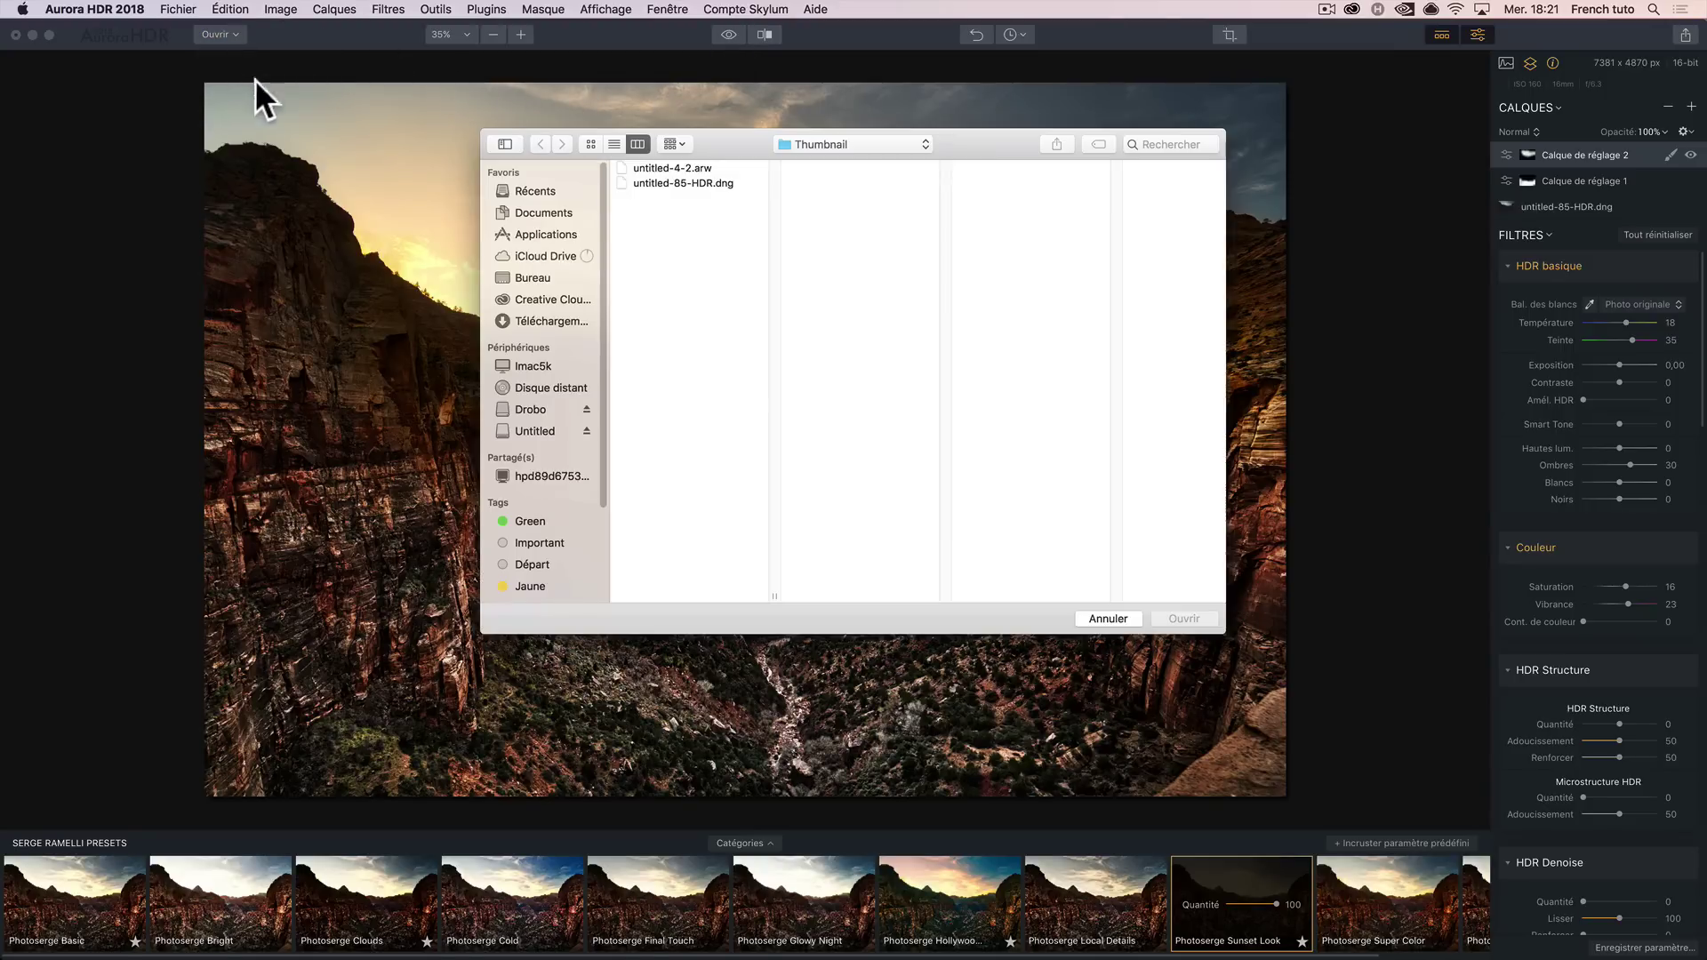
{"action": "double_click", "coordinate": [685, 167]}
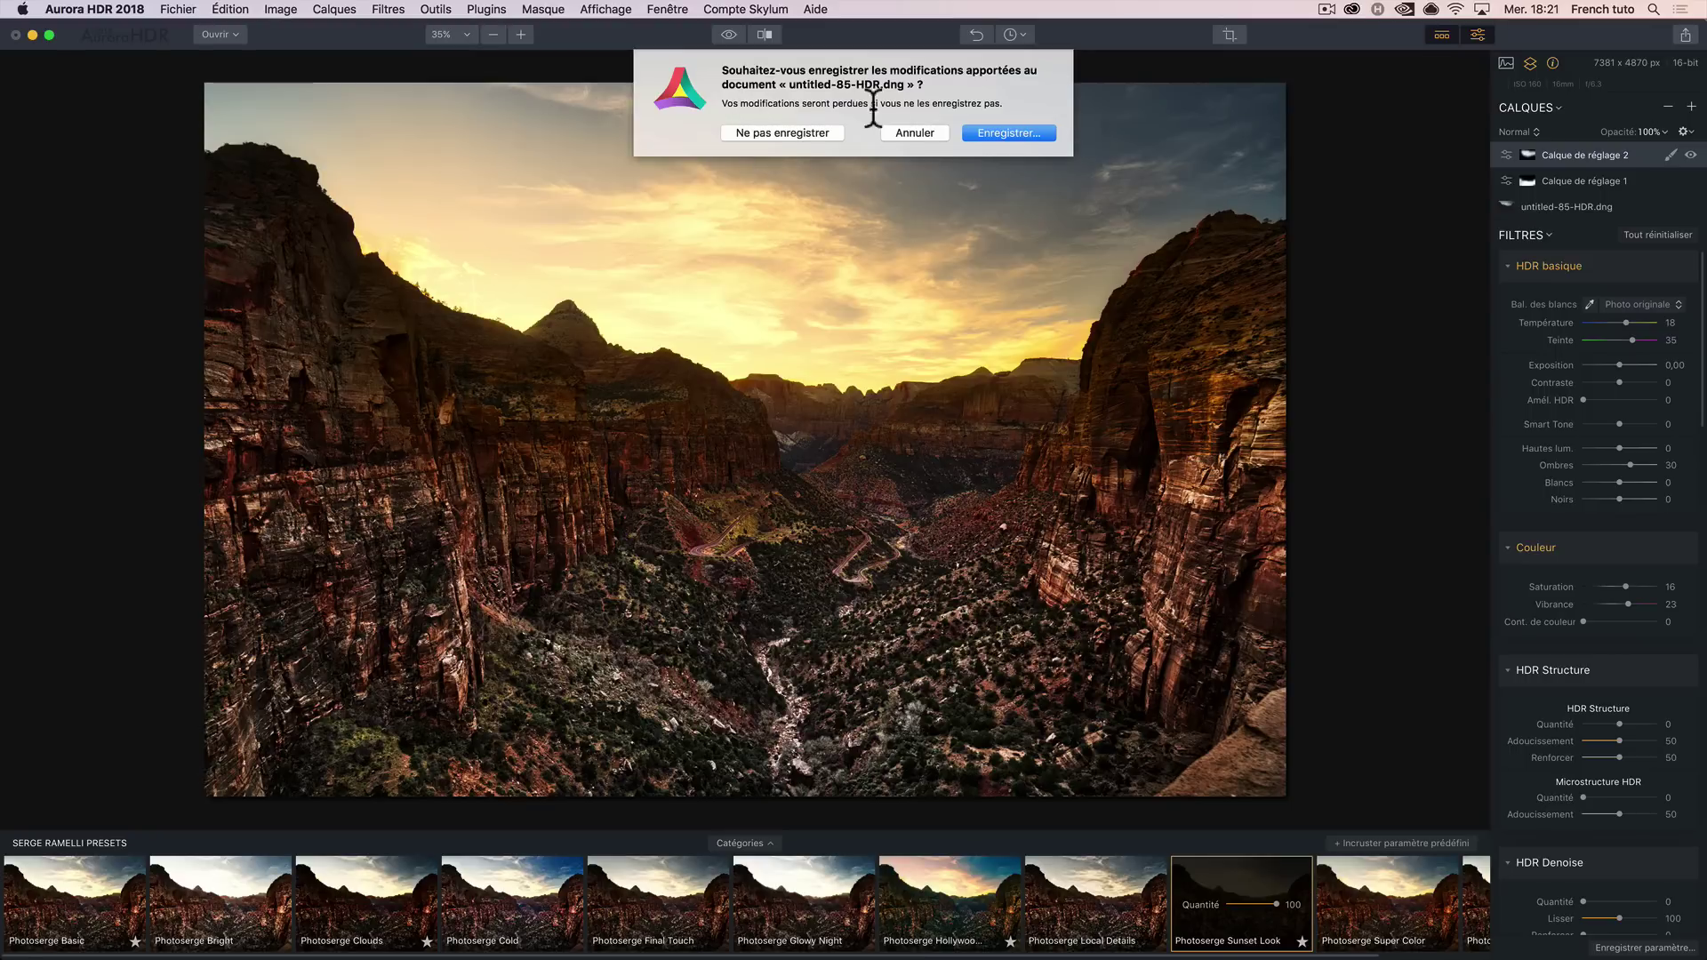
{"action": "left_click", "coordinate": [813, 132]}
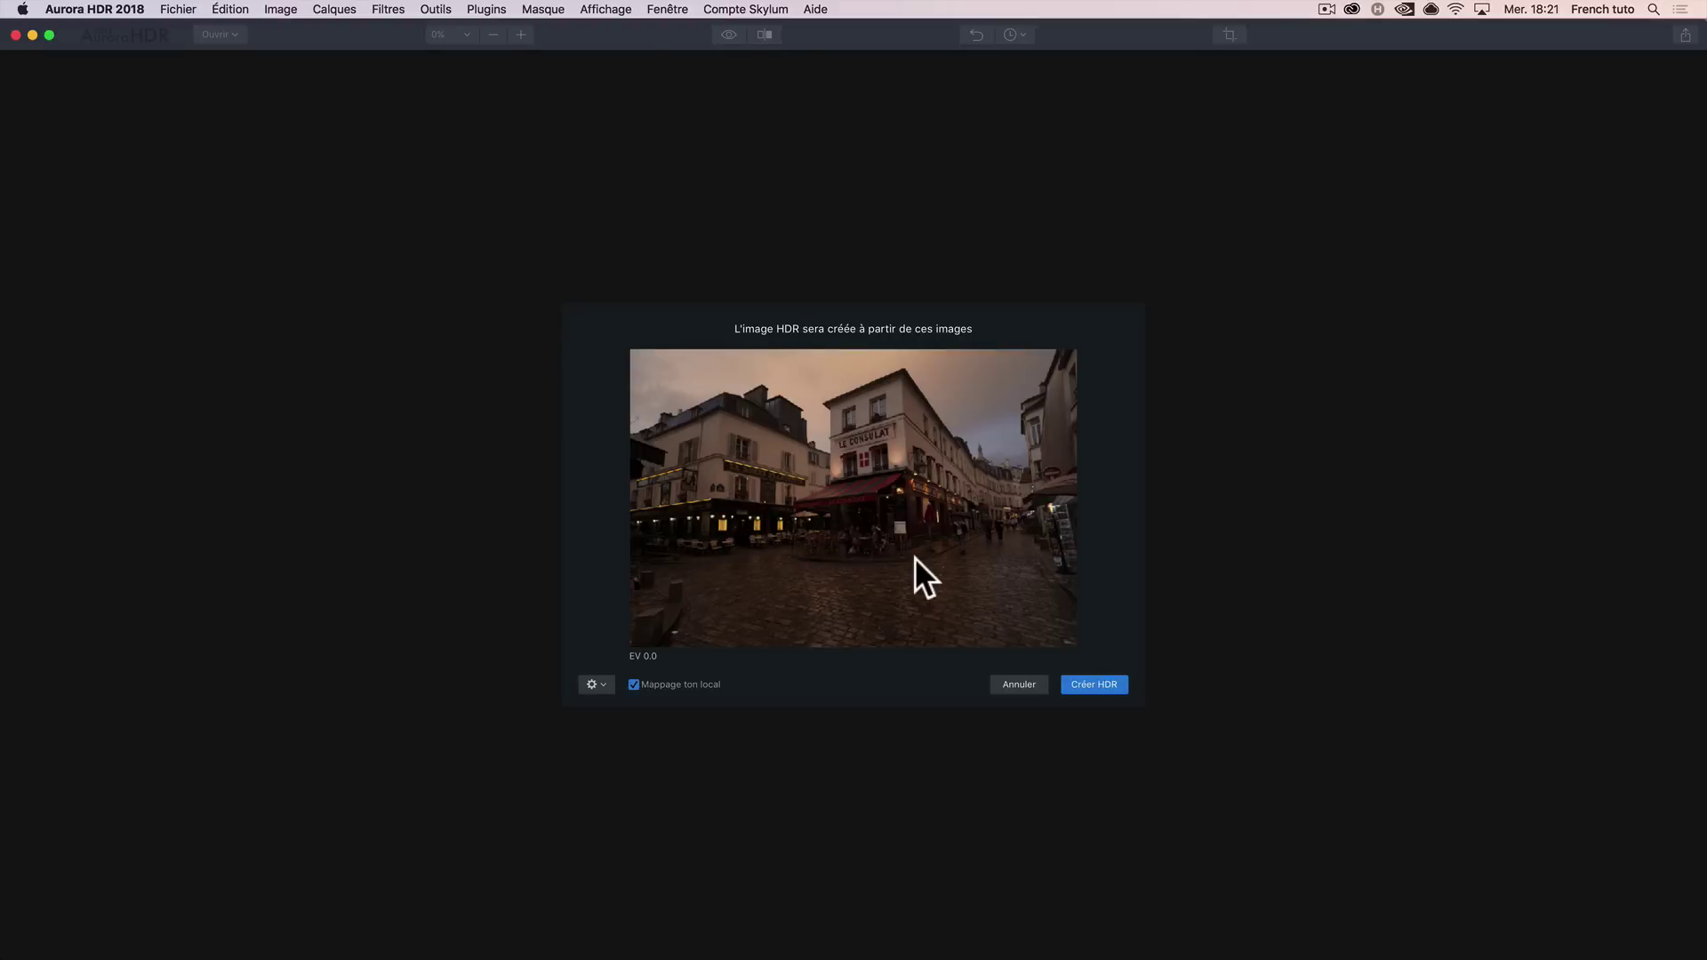
{"action": "left_click", "coordinate": [1103, 685]}
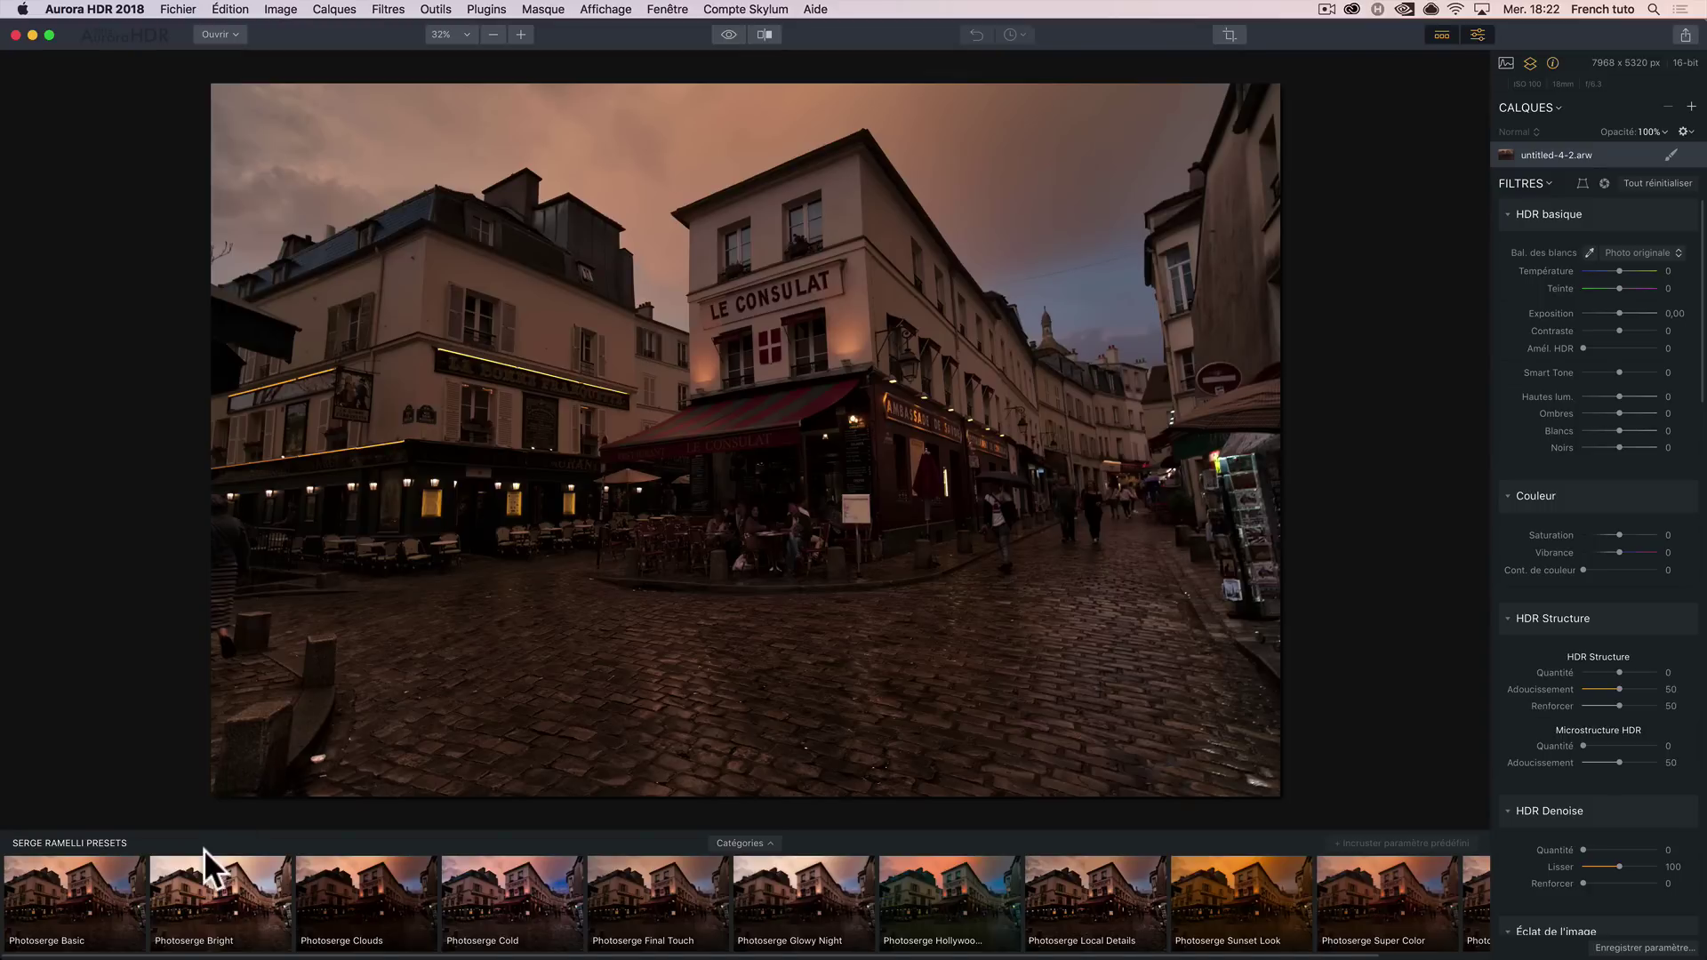
{"action": "left_click", "coordinate": [71, 889]}
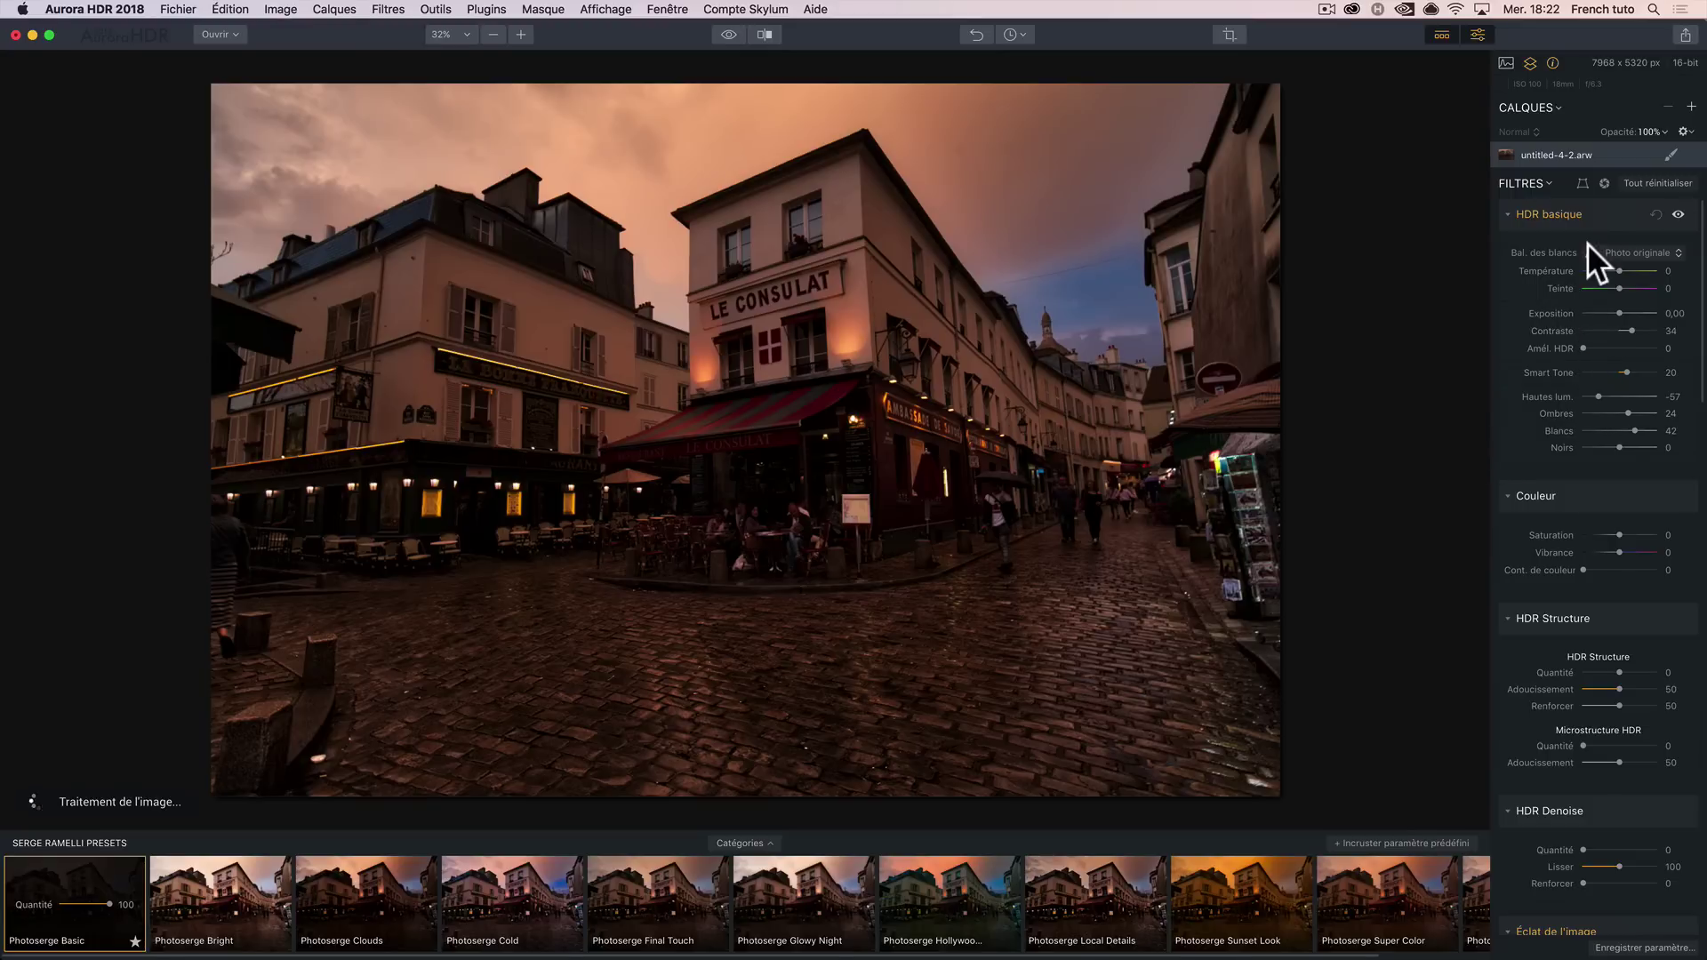
Transform the café street photo to Vertical -5 and Rotate 16
{"action": "left_click", "coordinate": [1583, 183]}
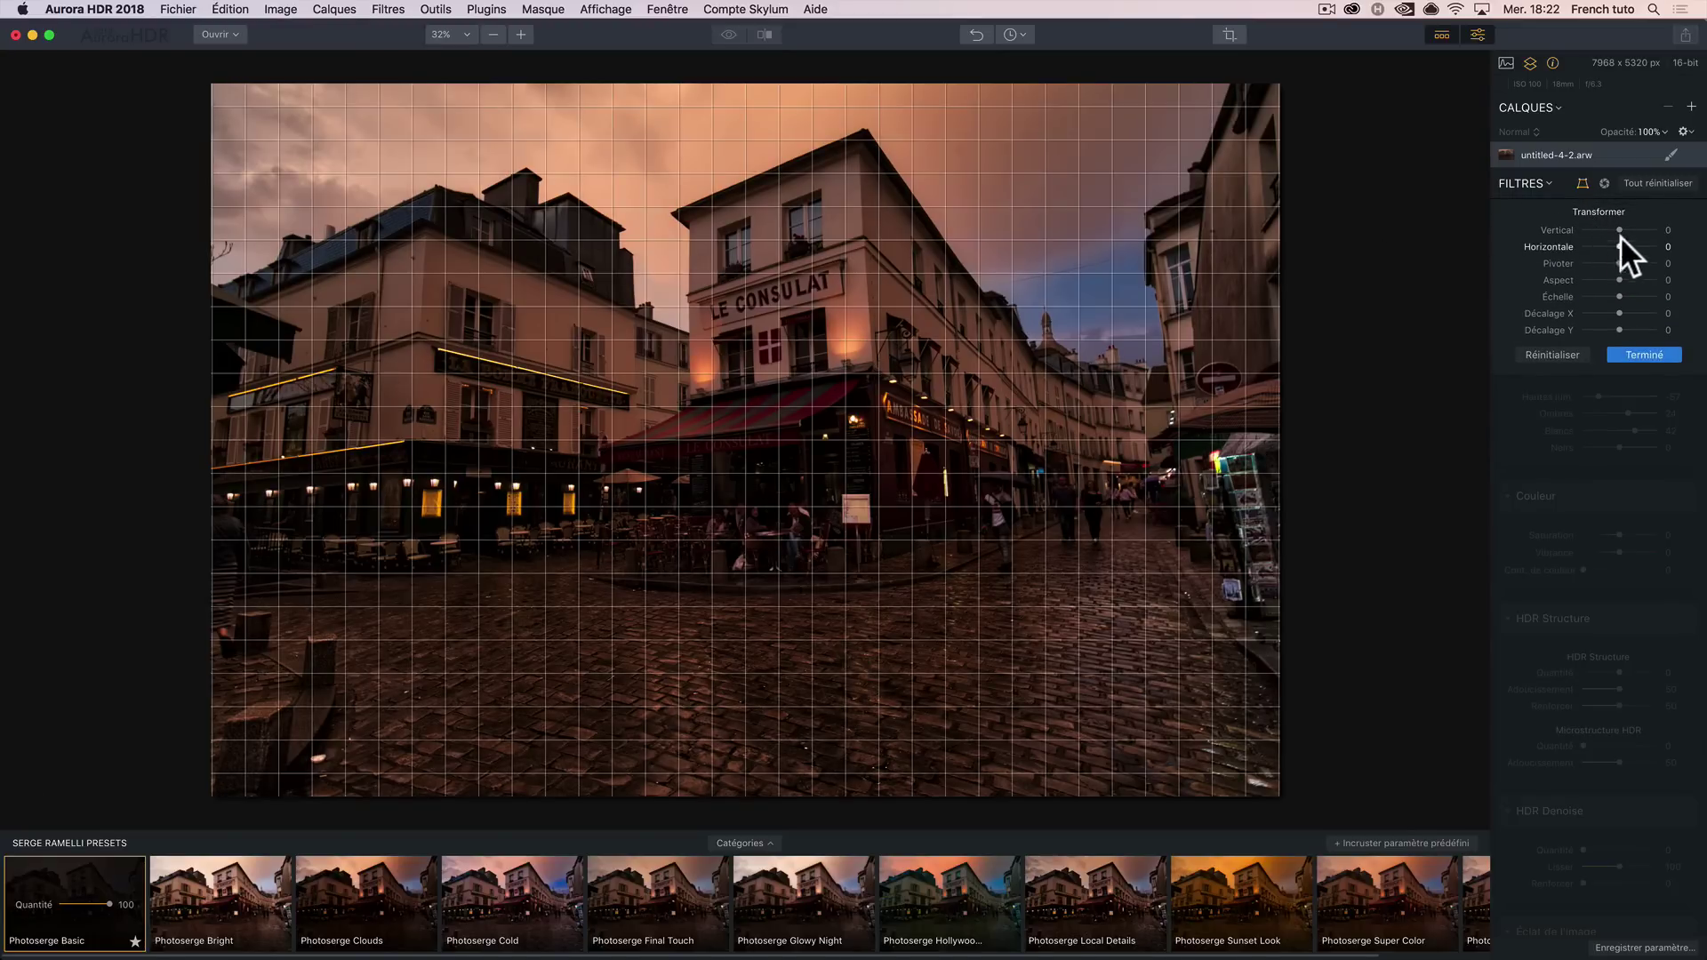
{"action": "left_click_drag", "start_coordinate": [1615, 230], "coordinate": [1615, 228]}
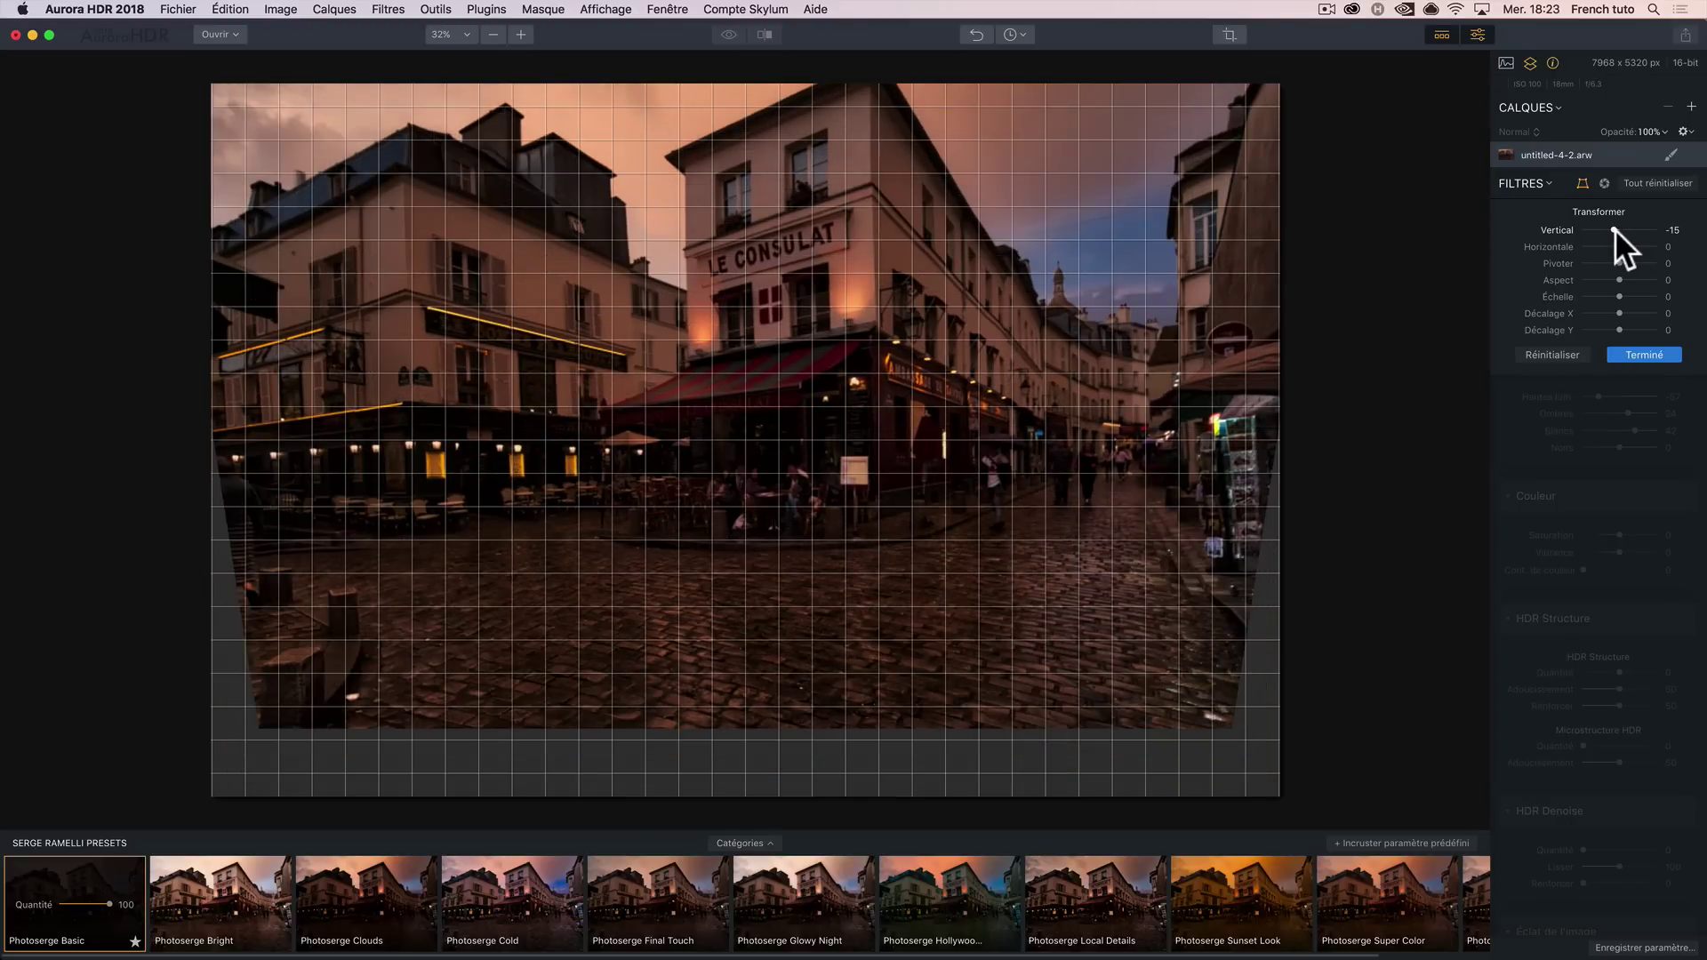
{"action": "left_click_drag", "start_coordinate": [1619, 259], "coordinate": [1614, 259]}
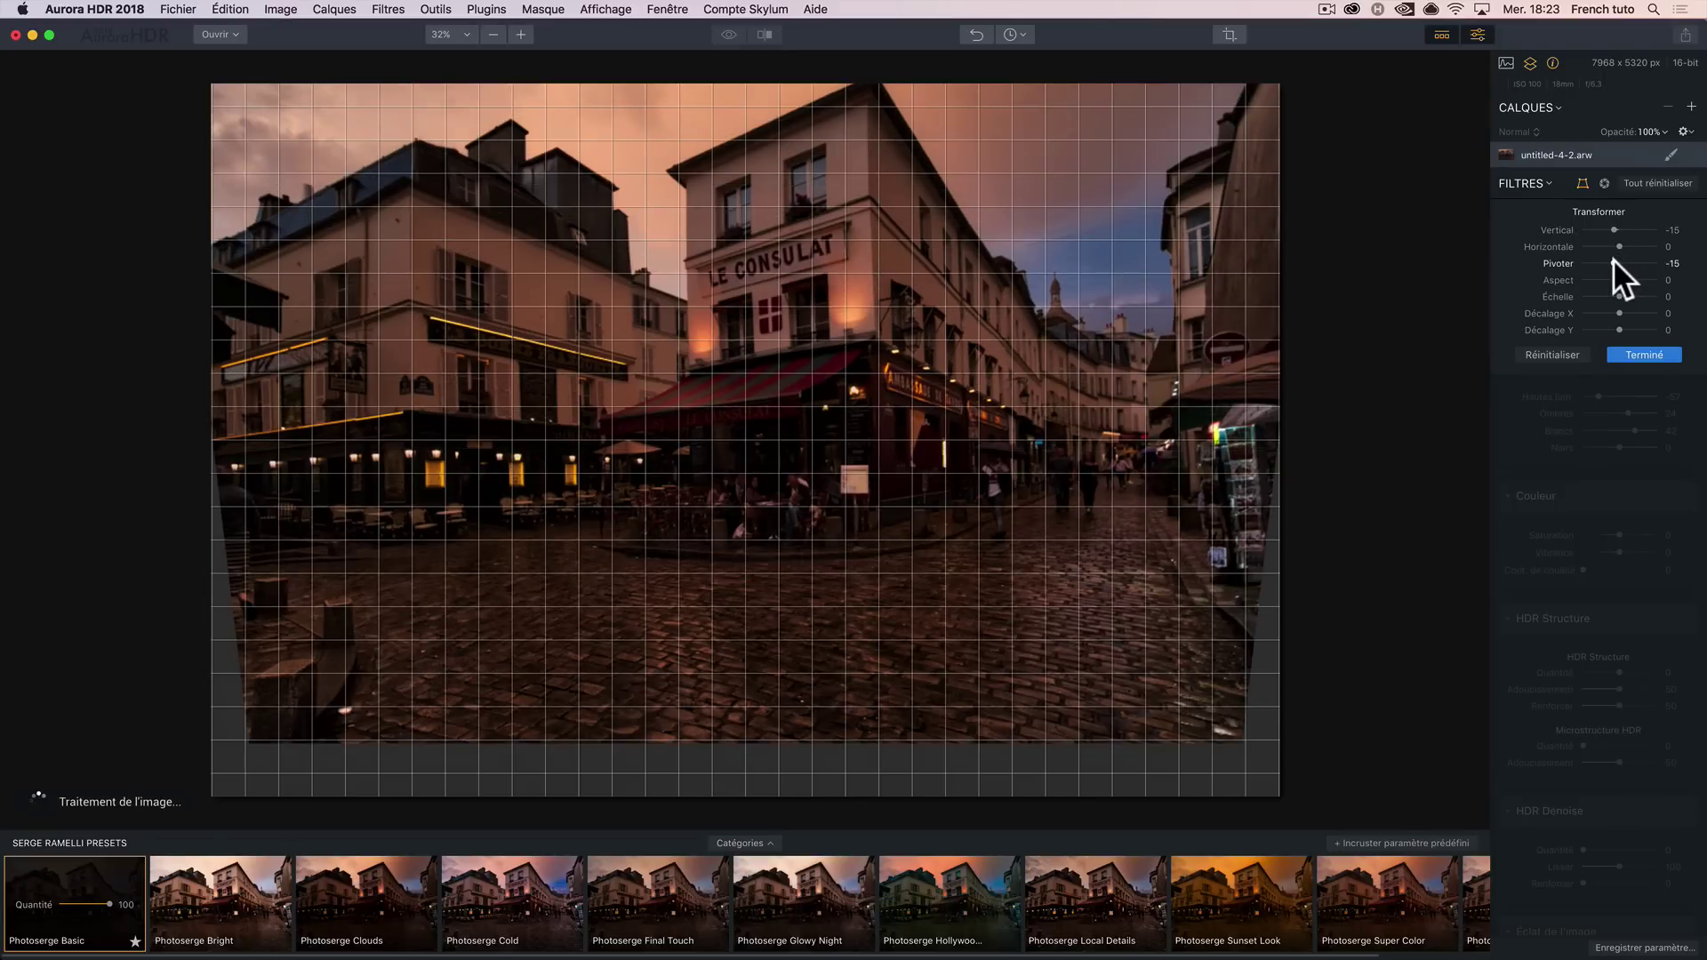
{"action": "left_click_drag", "start_coordinate": [1613, 259], "coordinate": [1620, 258]}
{"action": "left_click_drag", "start_coordinate": [1624, 258], "coordinate": [1625, 258]}
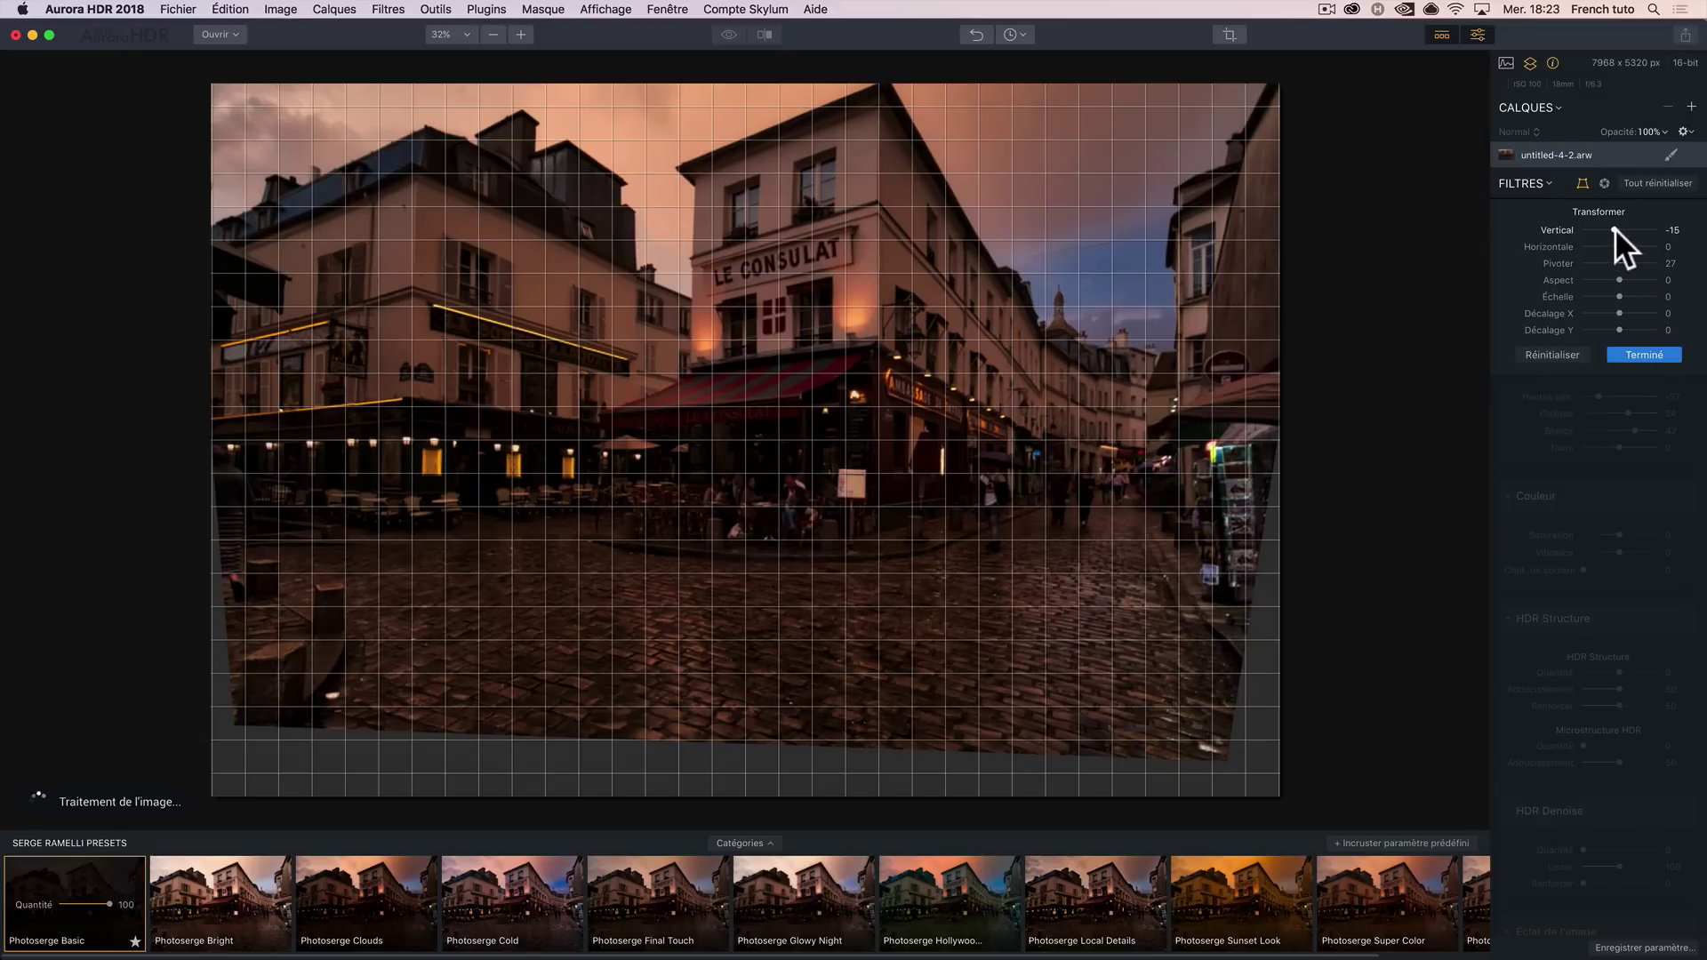
{"action": "left_click_drag", "start_coordinate": [1616, 229], "coordinate": [1618, 229]}
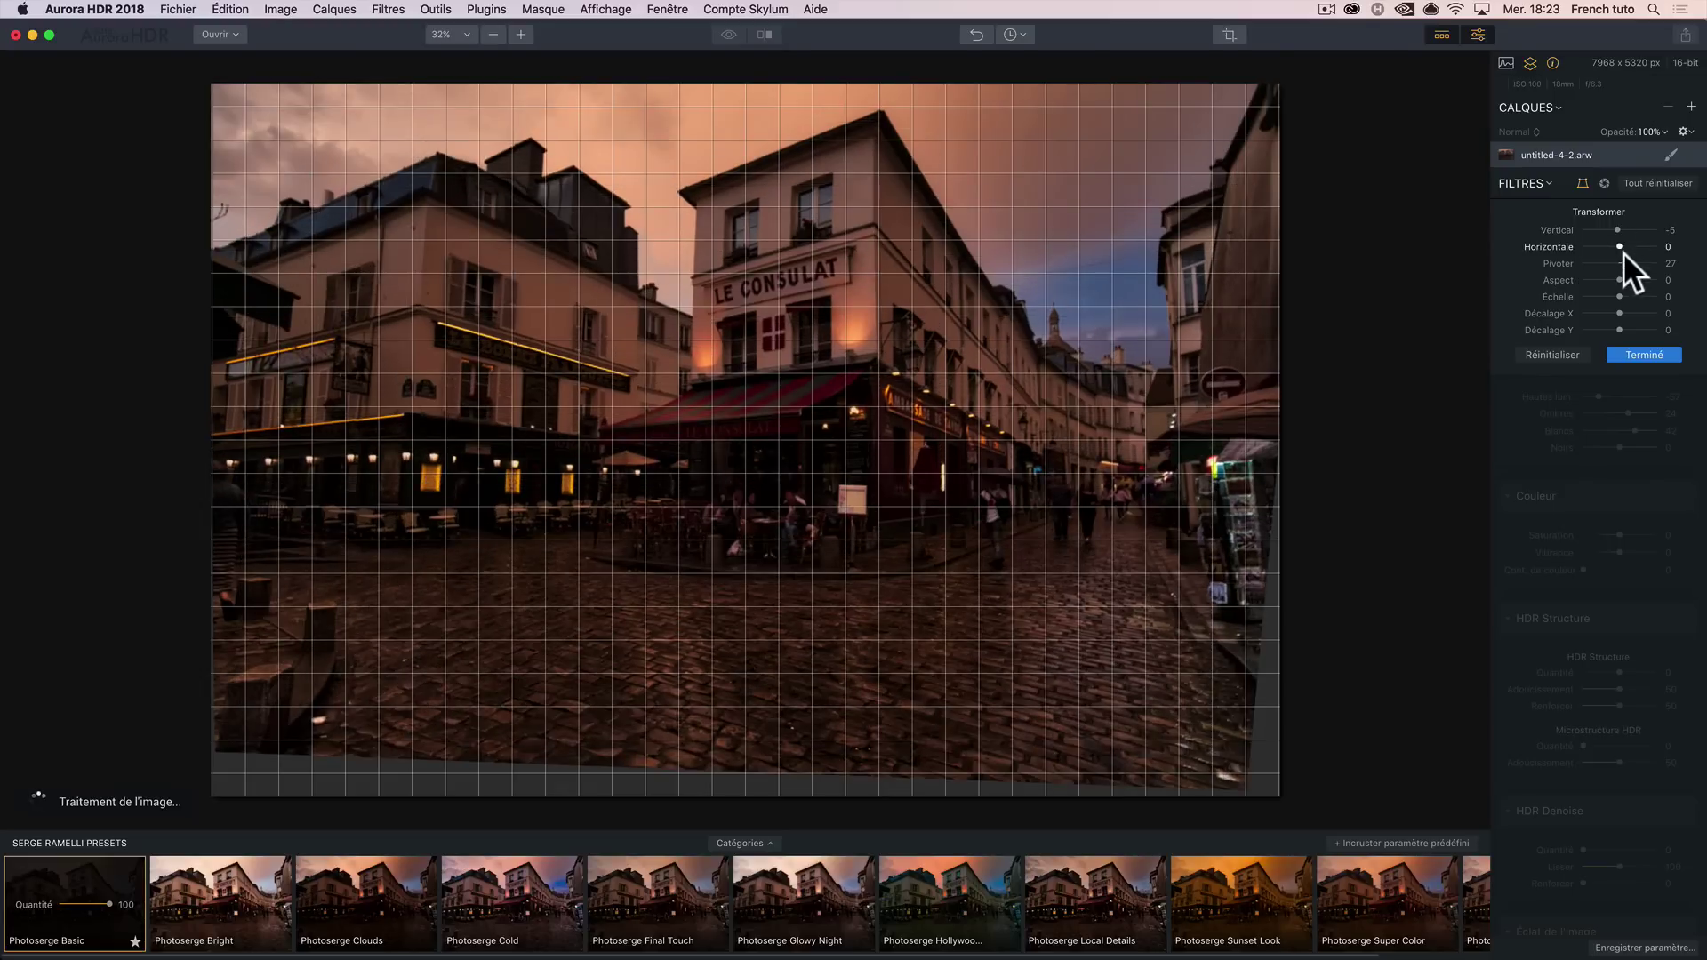
{"action": "left_click", "coordinate": [1627, 262]}
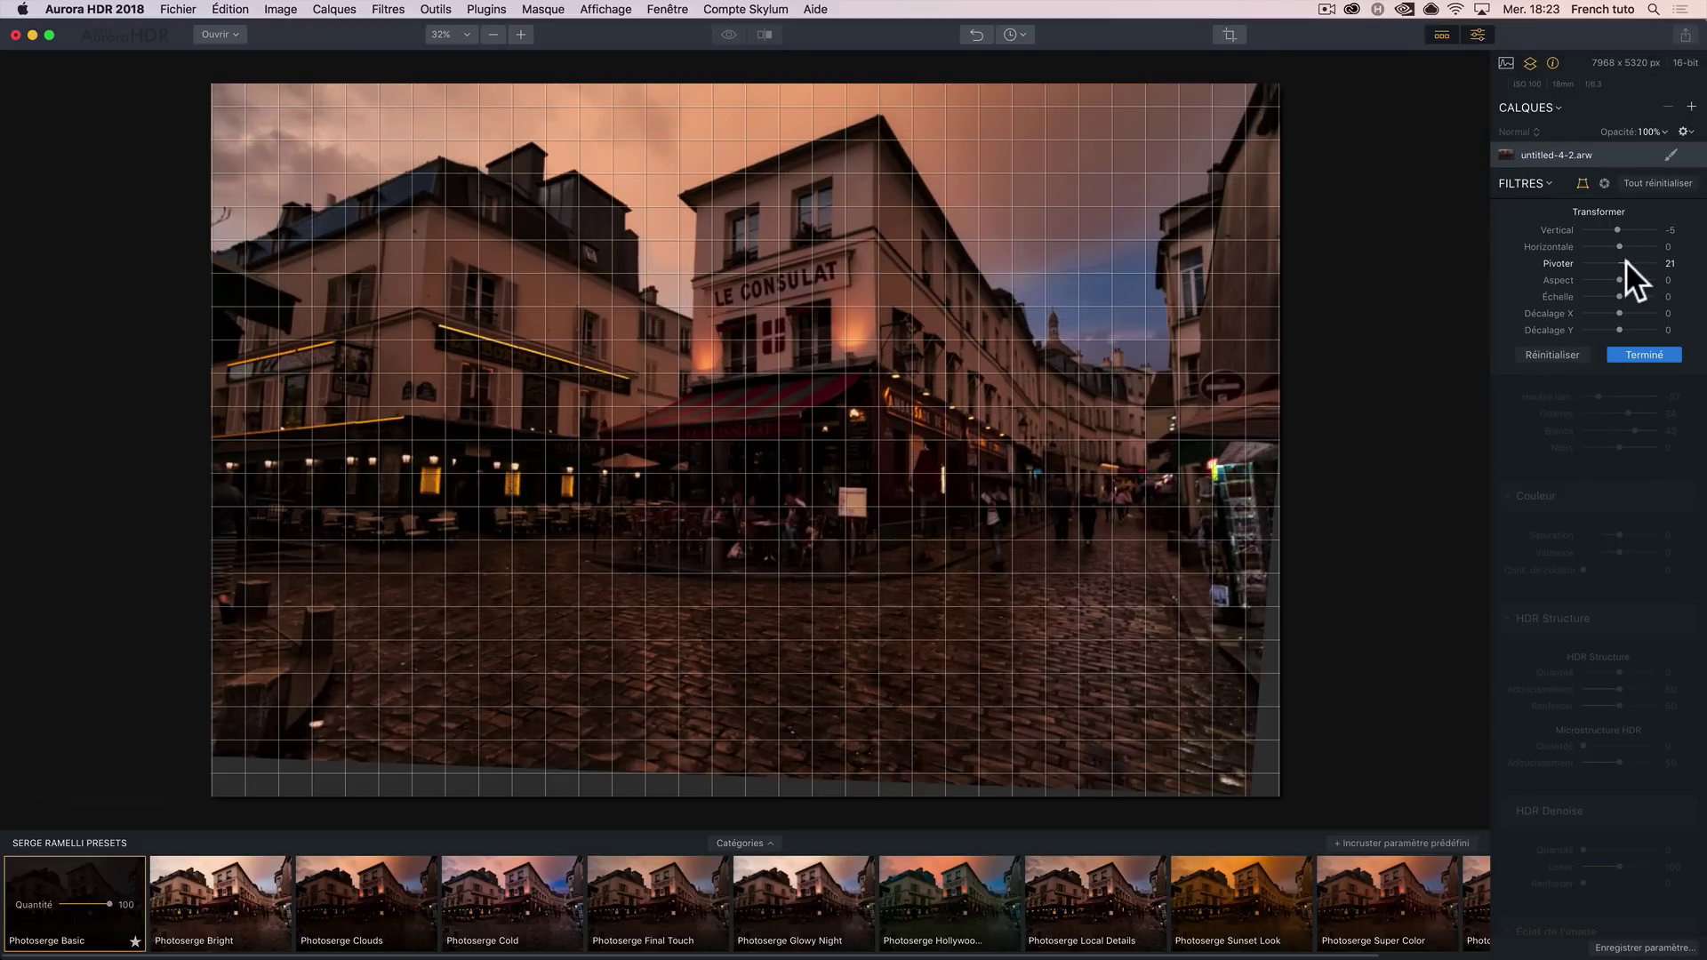
{"action": "left_click", "coordinate": [1624, 260]}
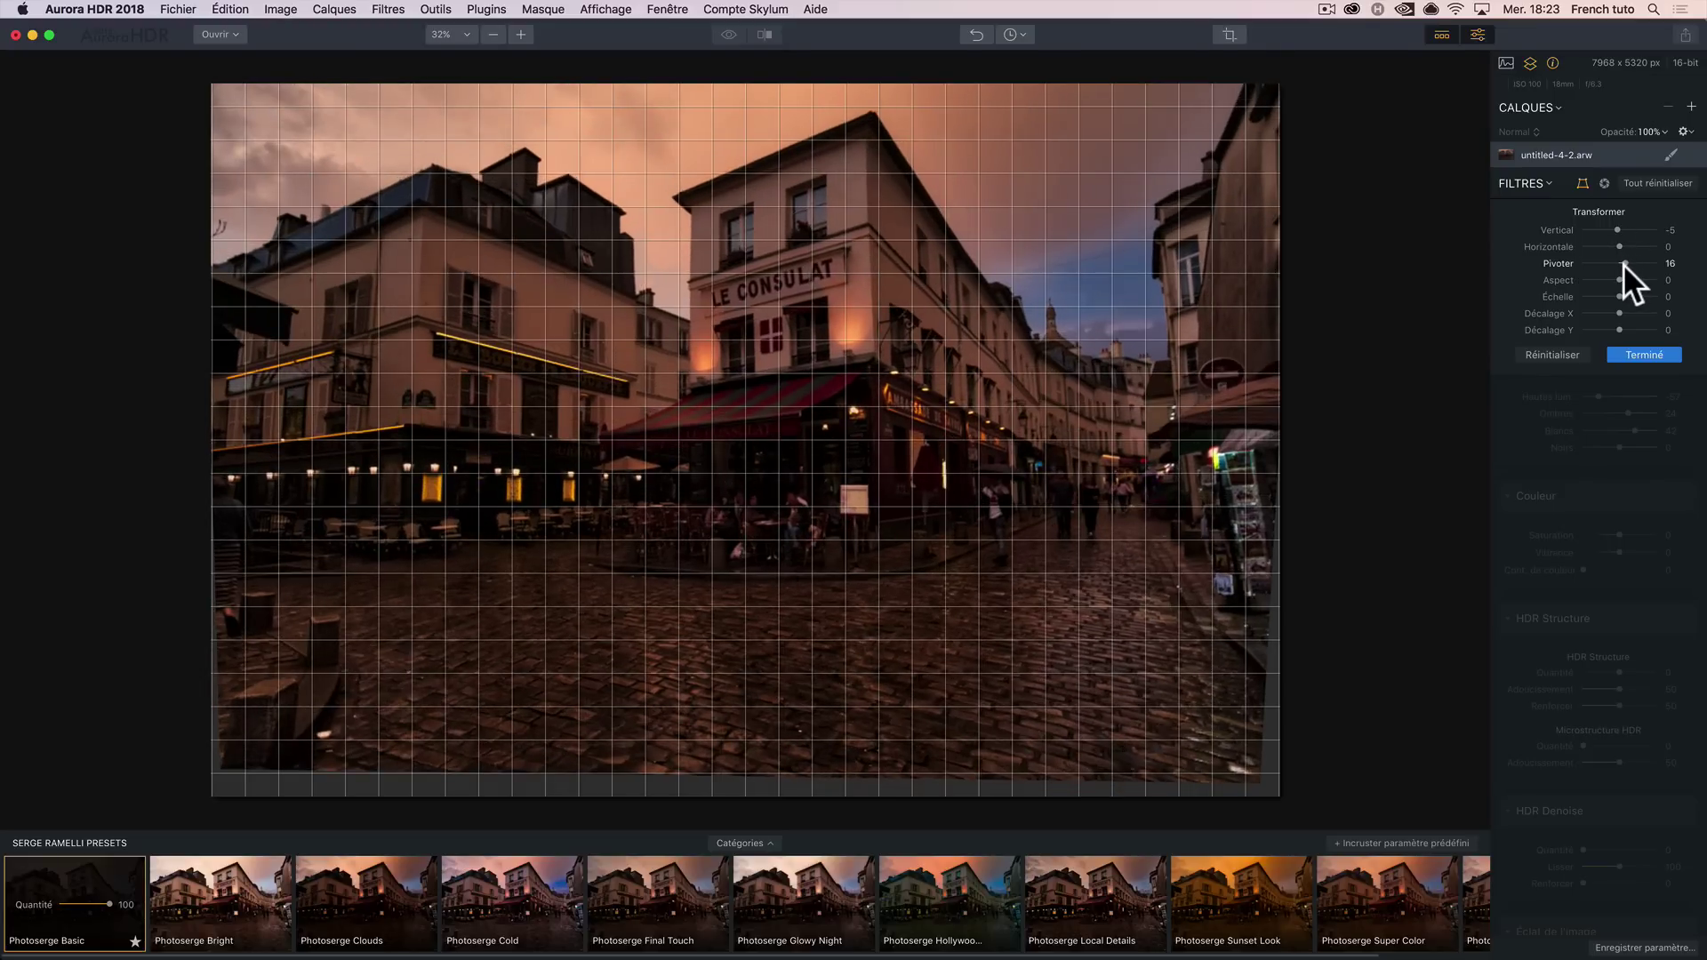
{"action": "left_click", "coordinate": [1647, 354]}
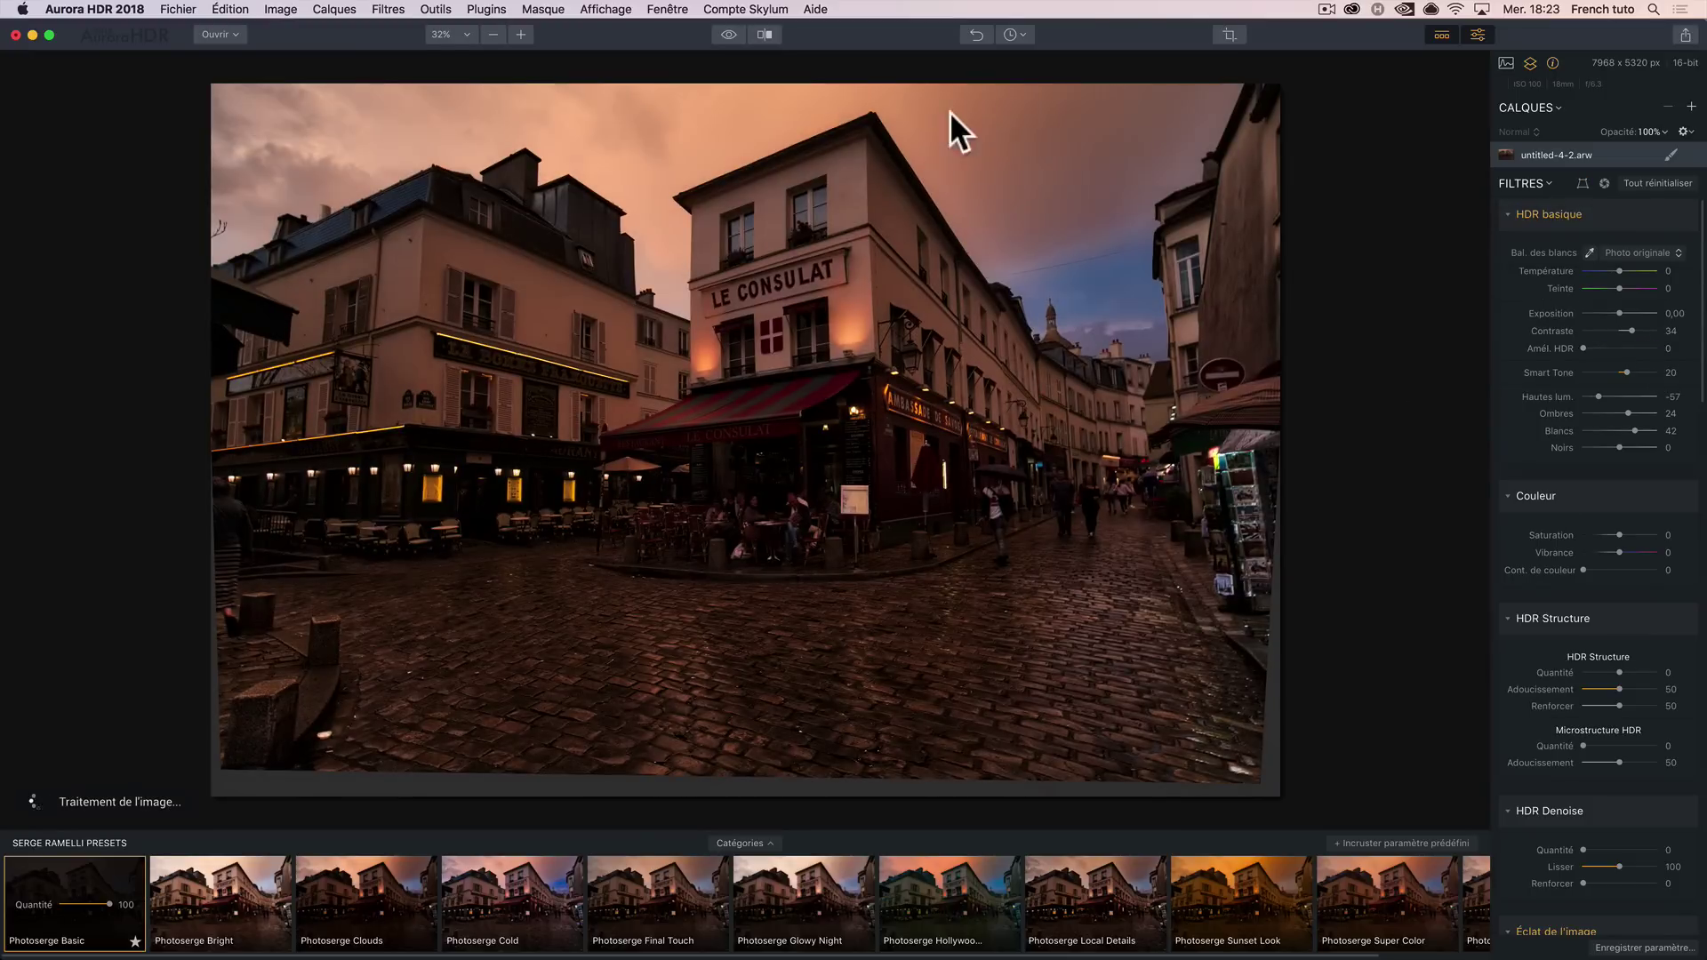
Pull the crop in from the bottom and right edges to 7205 × 4419 px
{"action": "left_click", "coordinate": [1229, 33]}
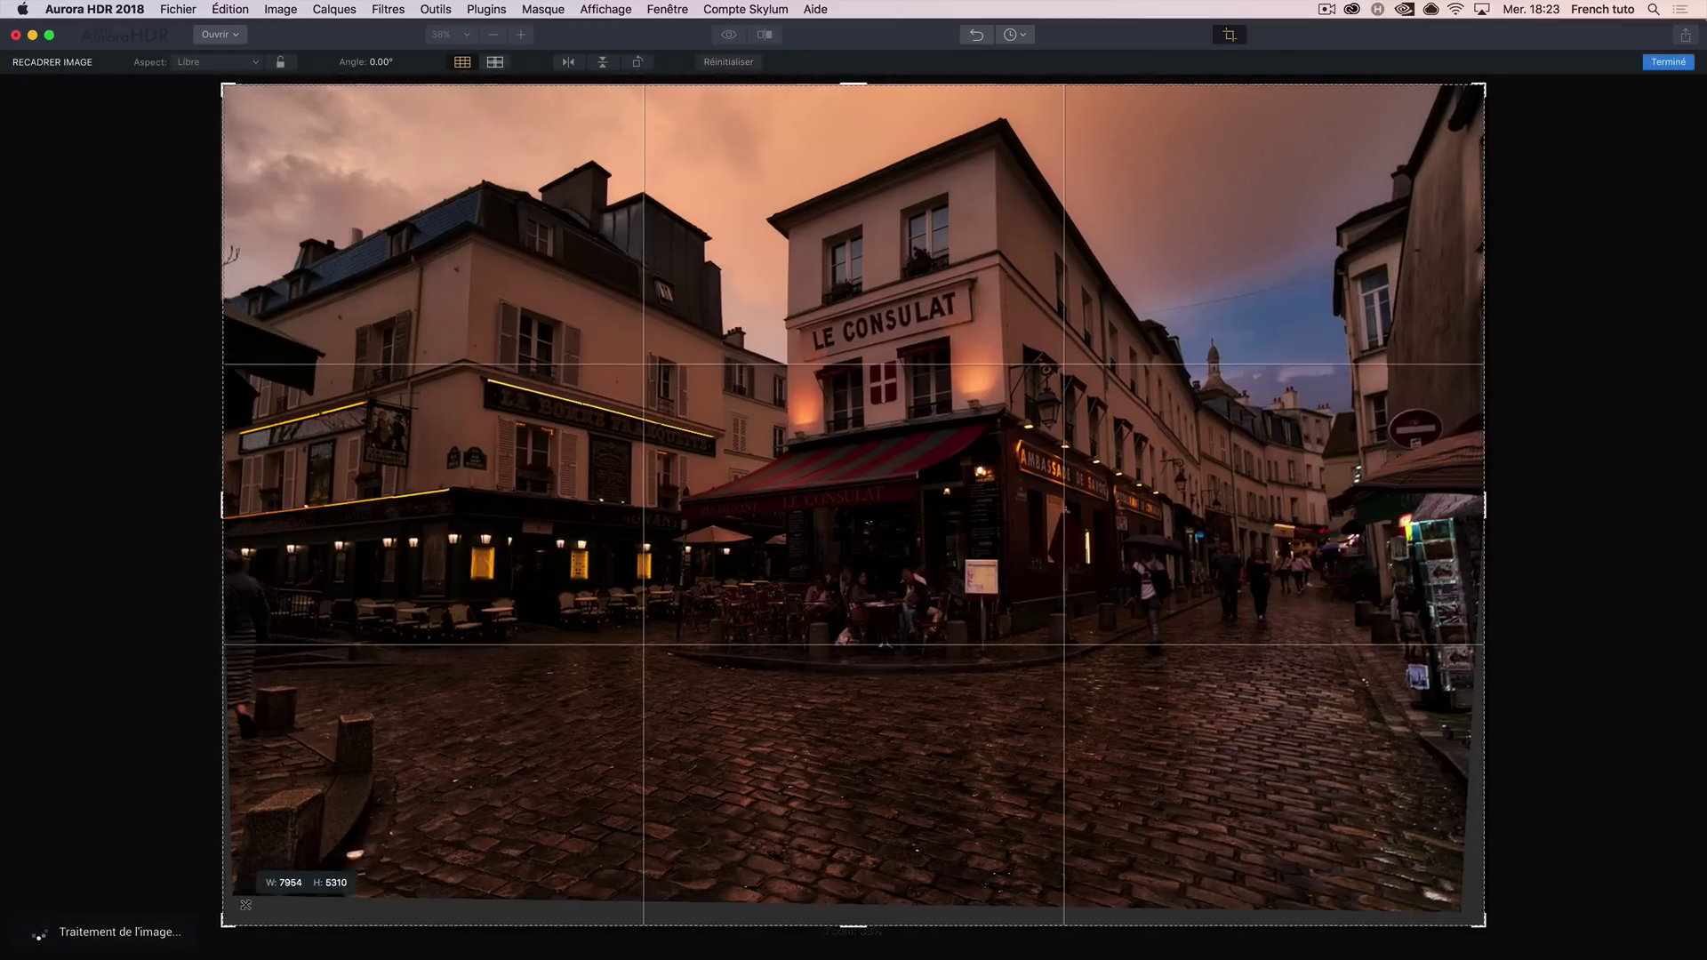
{"action": "left_click_drag", "start_coordinate": [245, 904], "coordinate": [255, 884]}
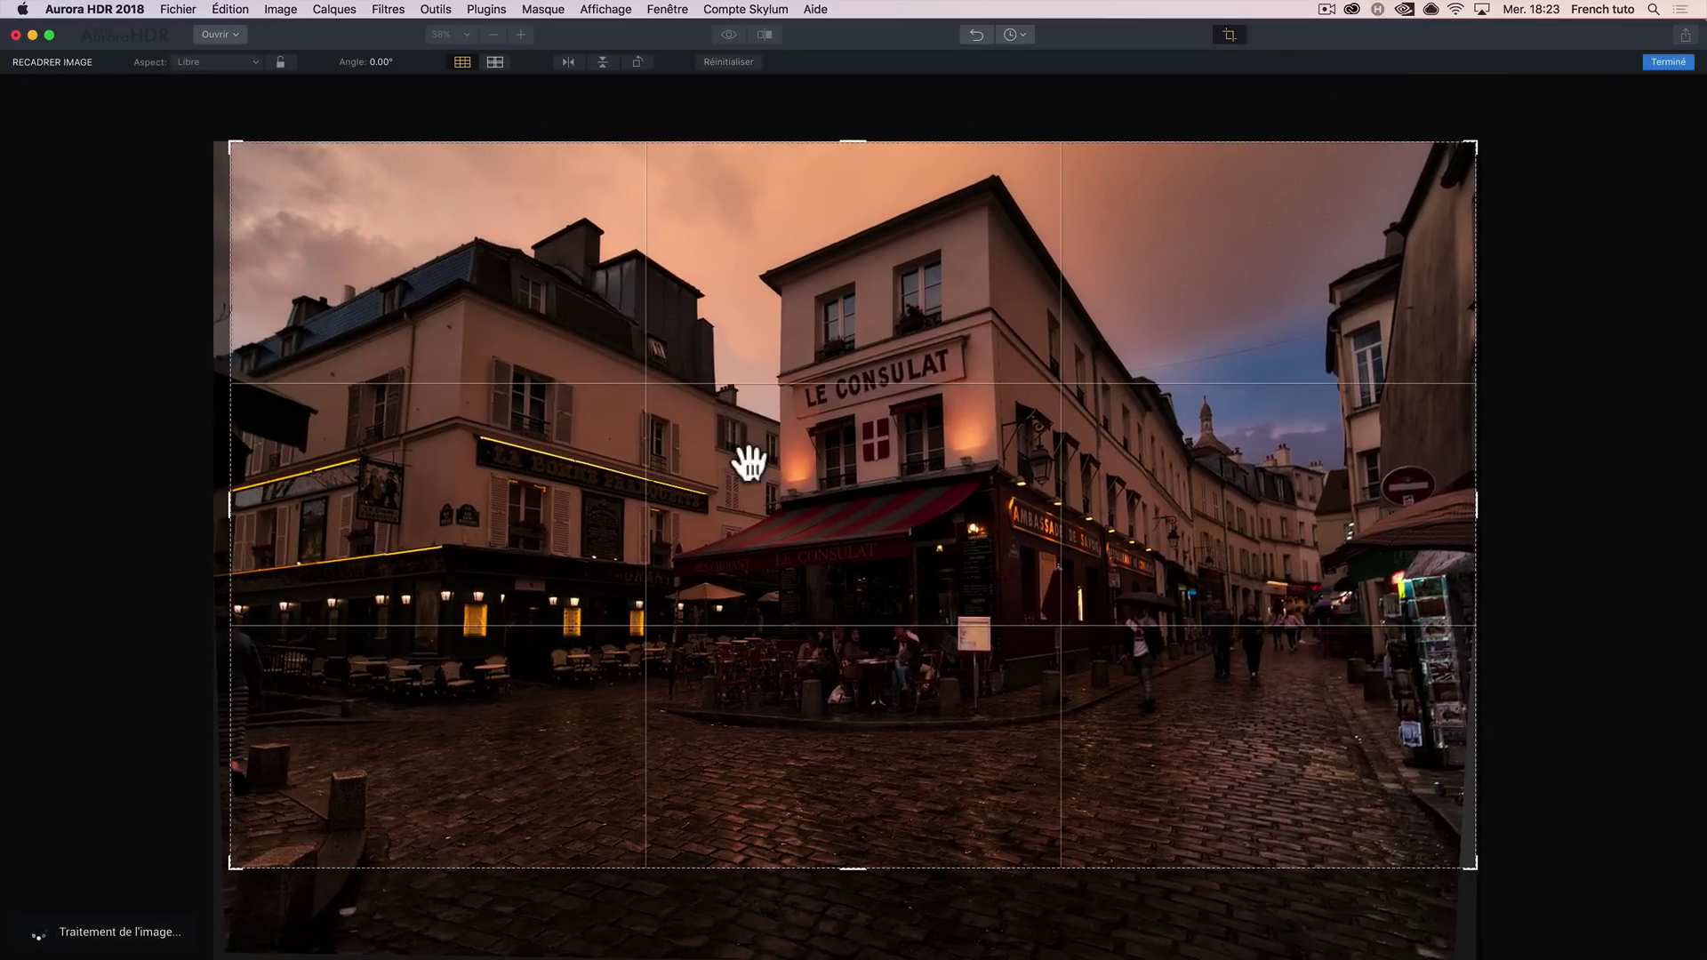
{"action": "left_click_drag", "start_coordinate": [854, 869], "coordinate": [854, 839]}
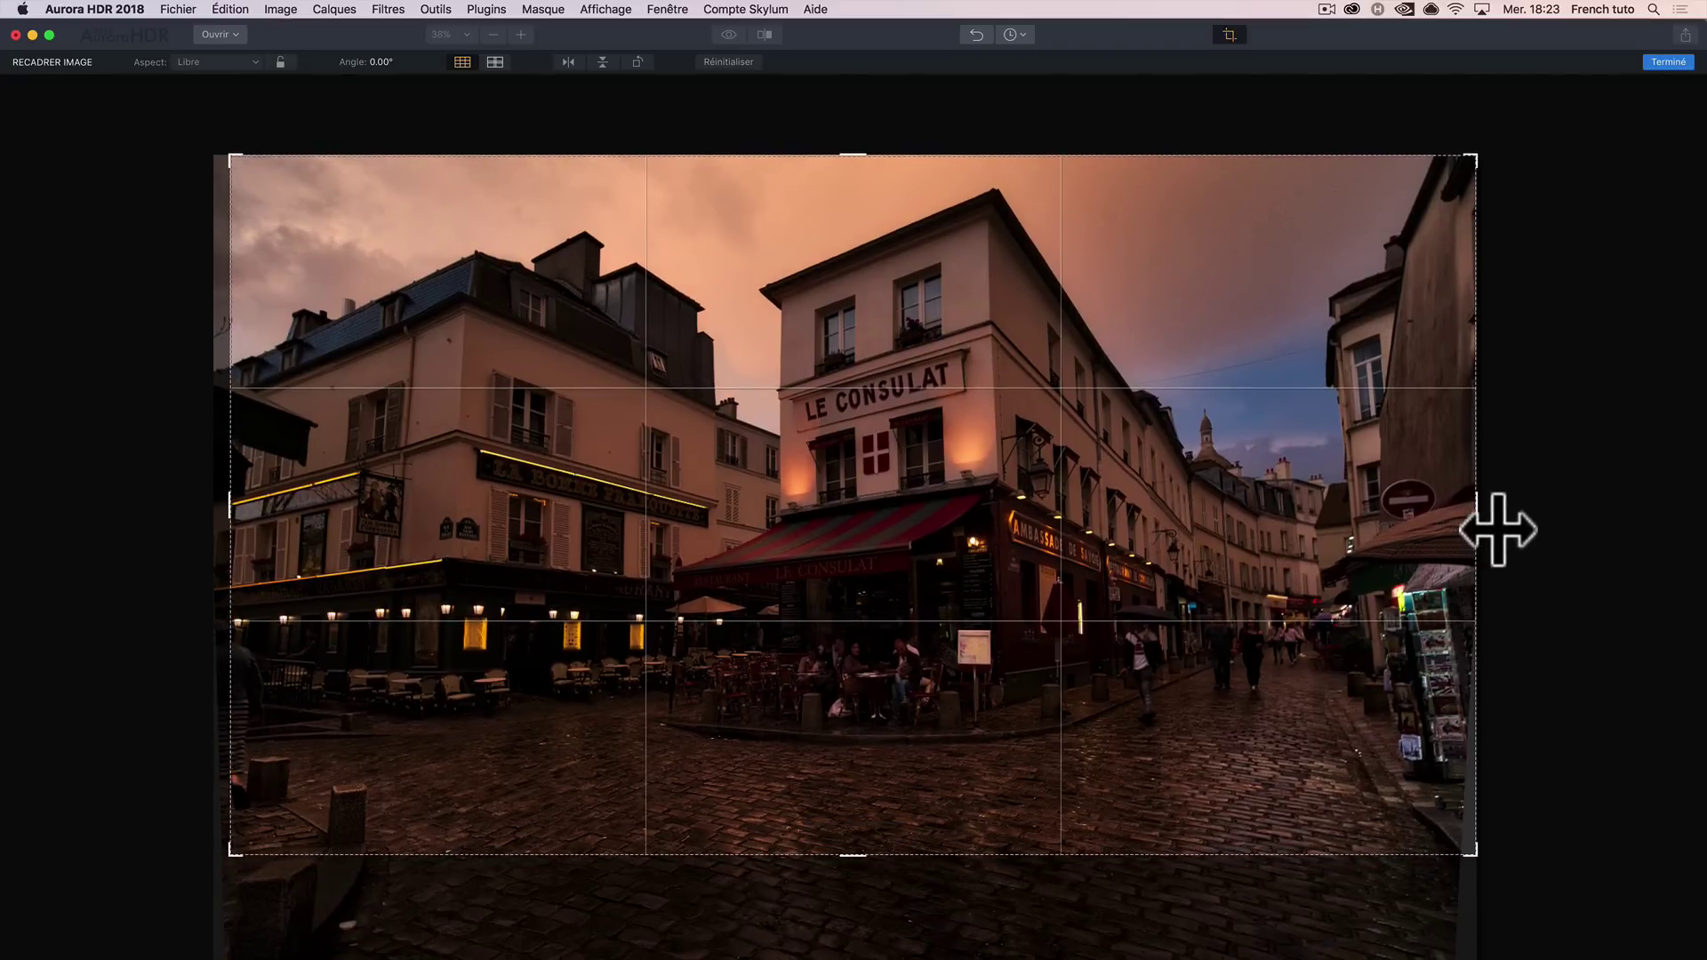
{"action": "left_click_drag", "start_coordinate": [1498, 530], "coordinate": [1404, 527]}
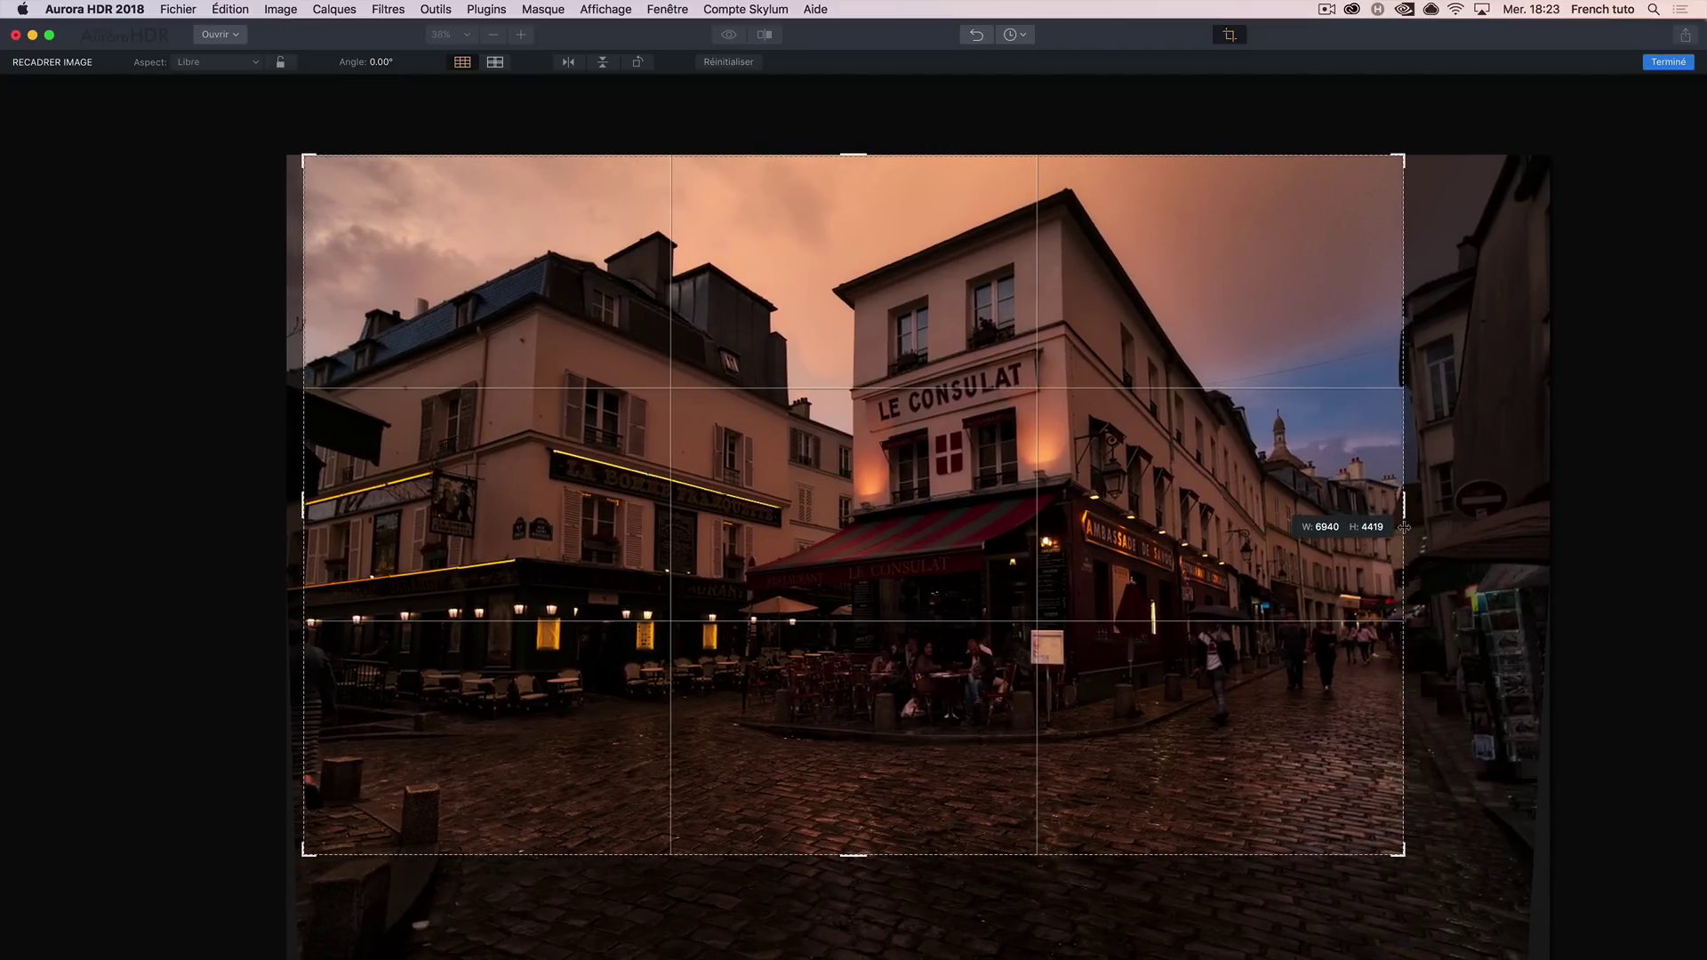
{"action": "mouse_move", "coordinate": [1404, 528]}
{"action": "left_mouse_down"}
{"action": "mouse_move", "coordinate": [1449, 528]}
{"action": "mouse_move", "coordinate": [1445, 553]}
{"action": "left_mouse_up"}
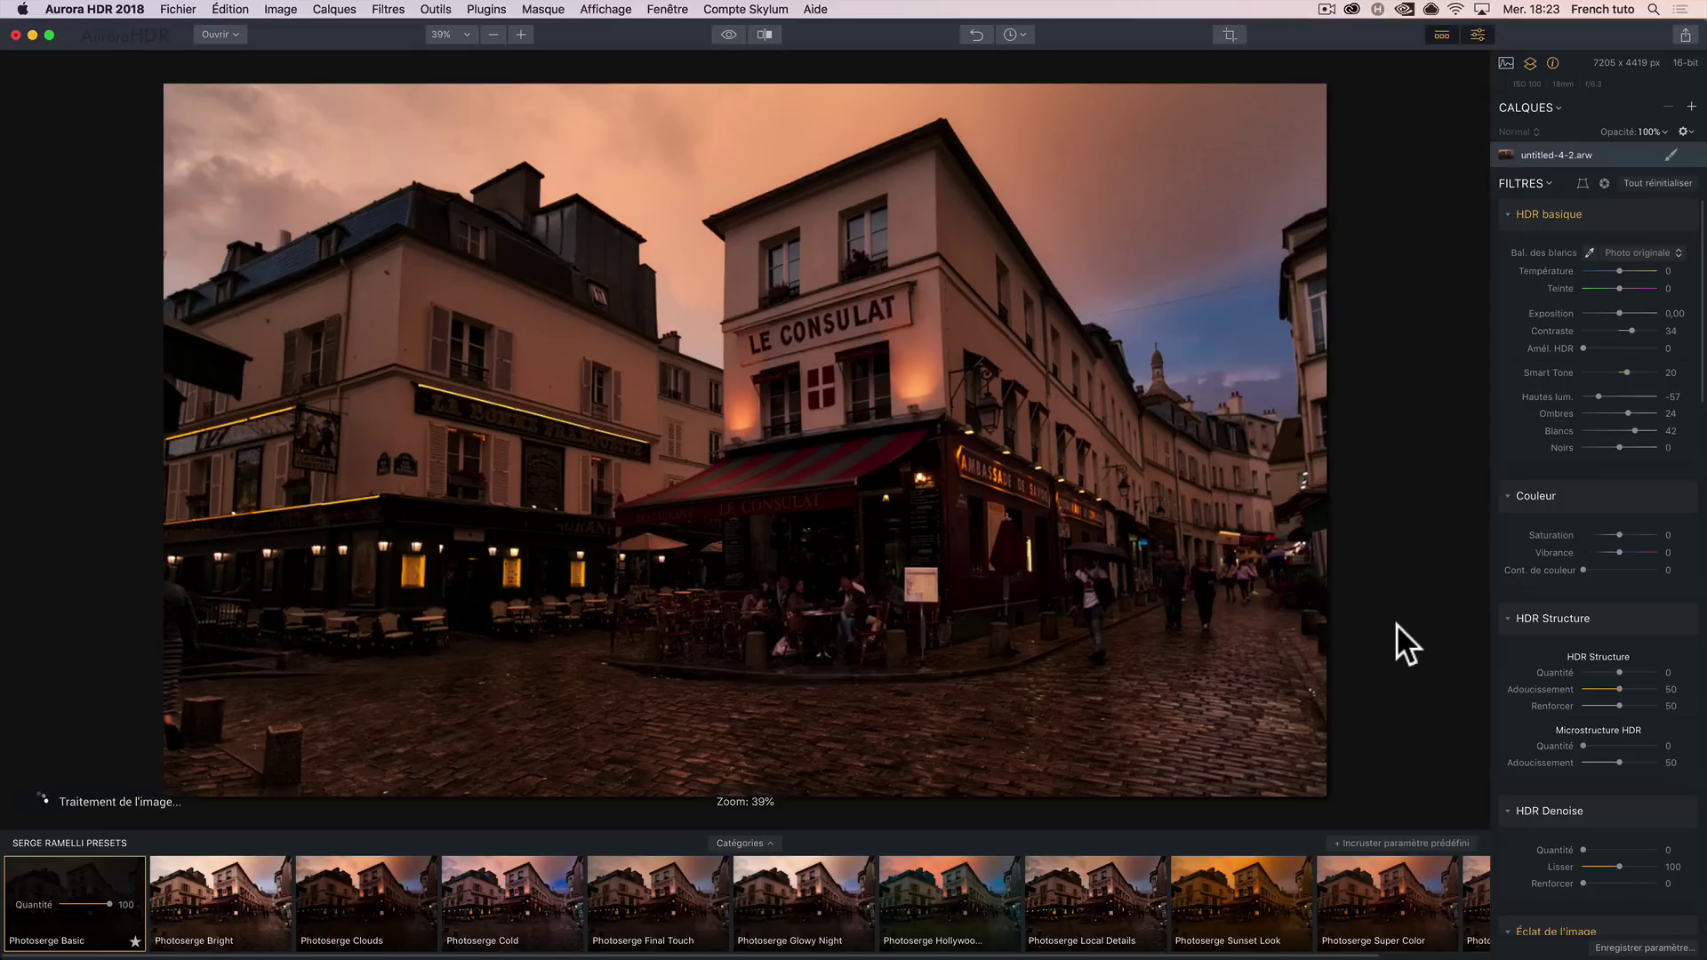
{"action": "mouse_move", "coordinate": [1587, 213]}
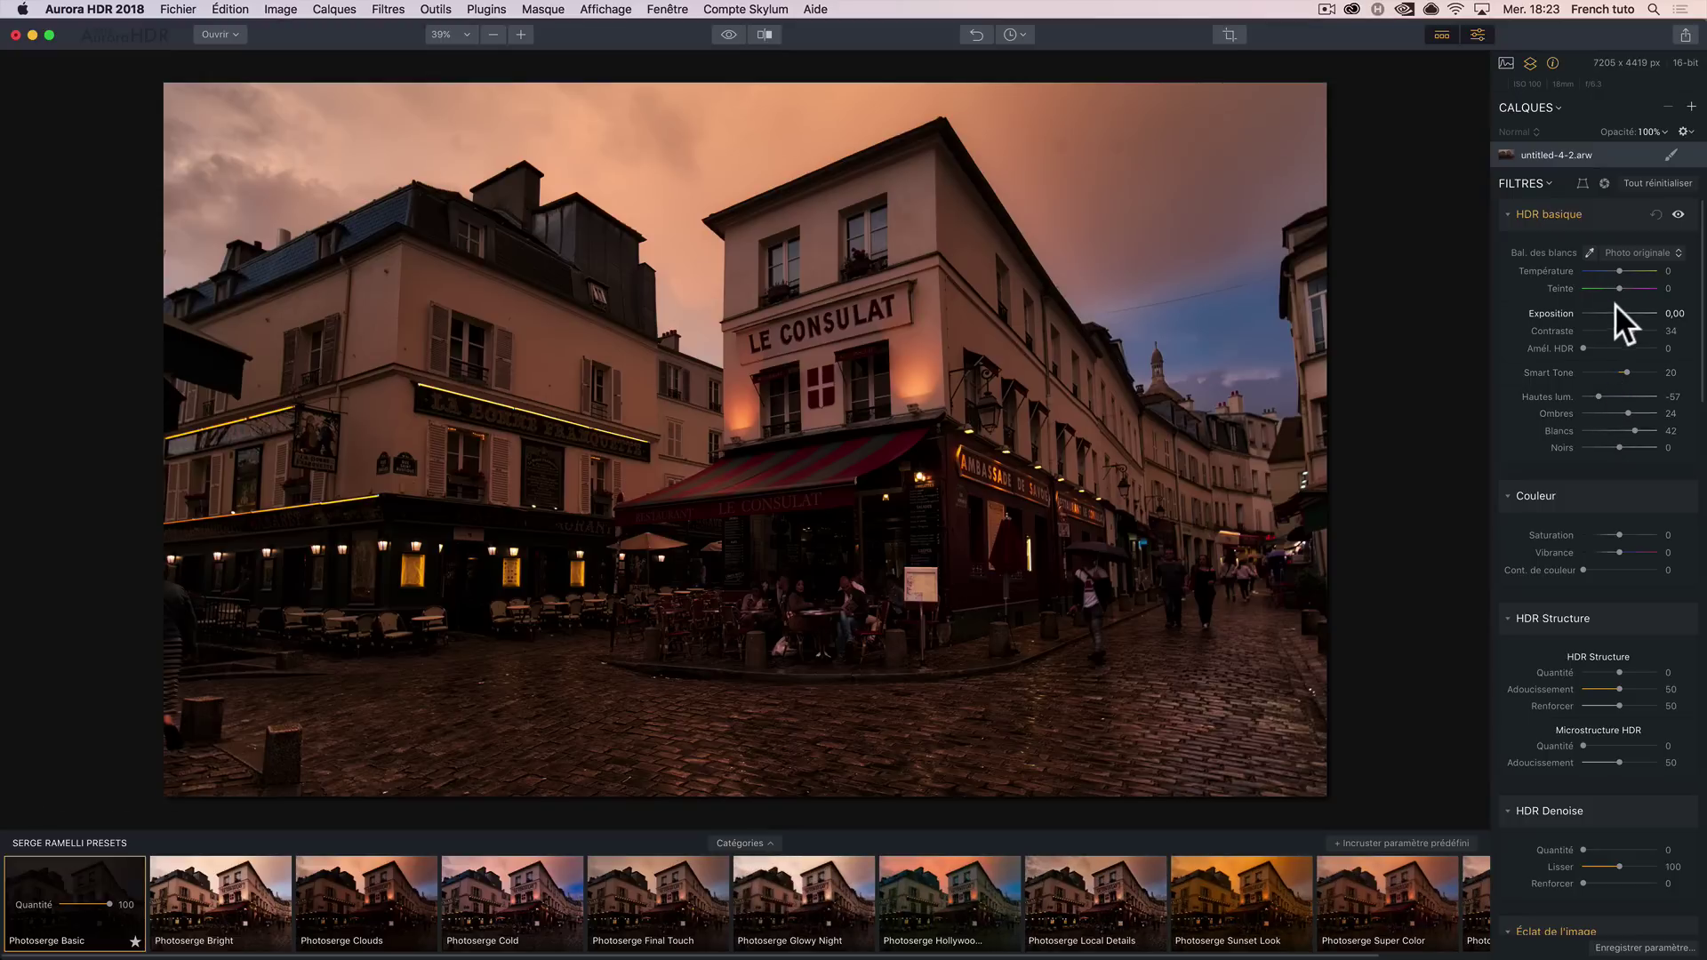
Set the street photo's HDR Basic exposure to 0,91 and bring up the new-layer options
{"action": "left_click_drag", "start_coordinate": [1620, 308], "coordinate": [1623, 310]}
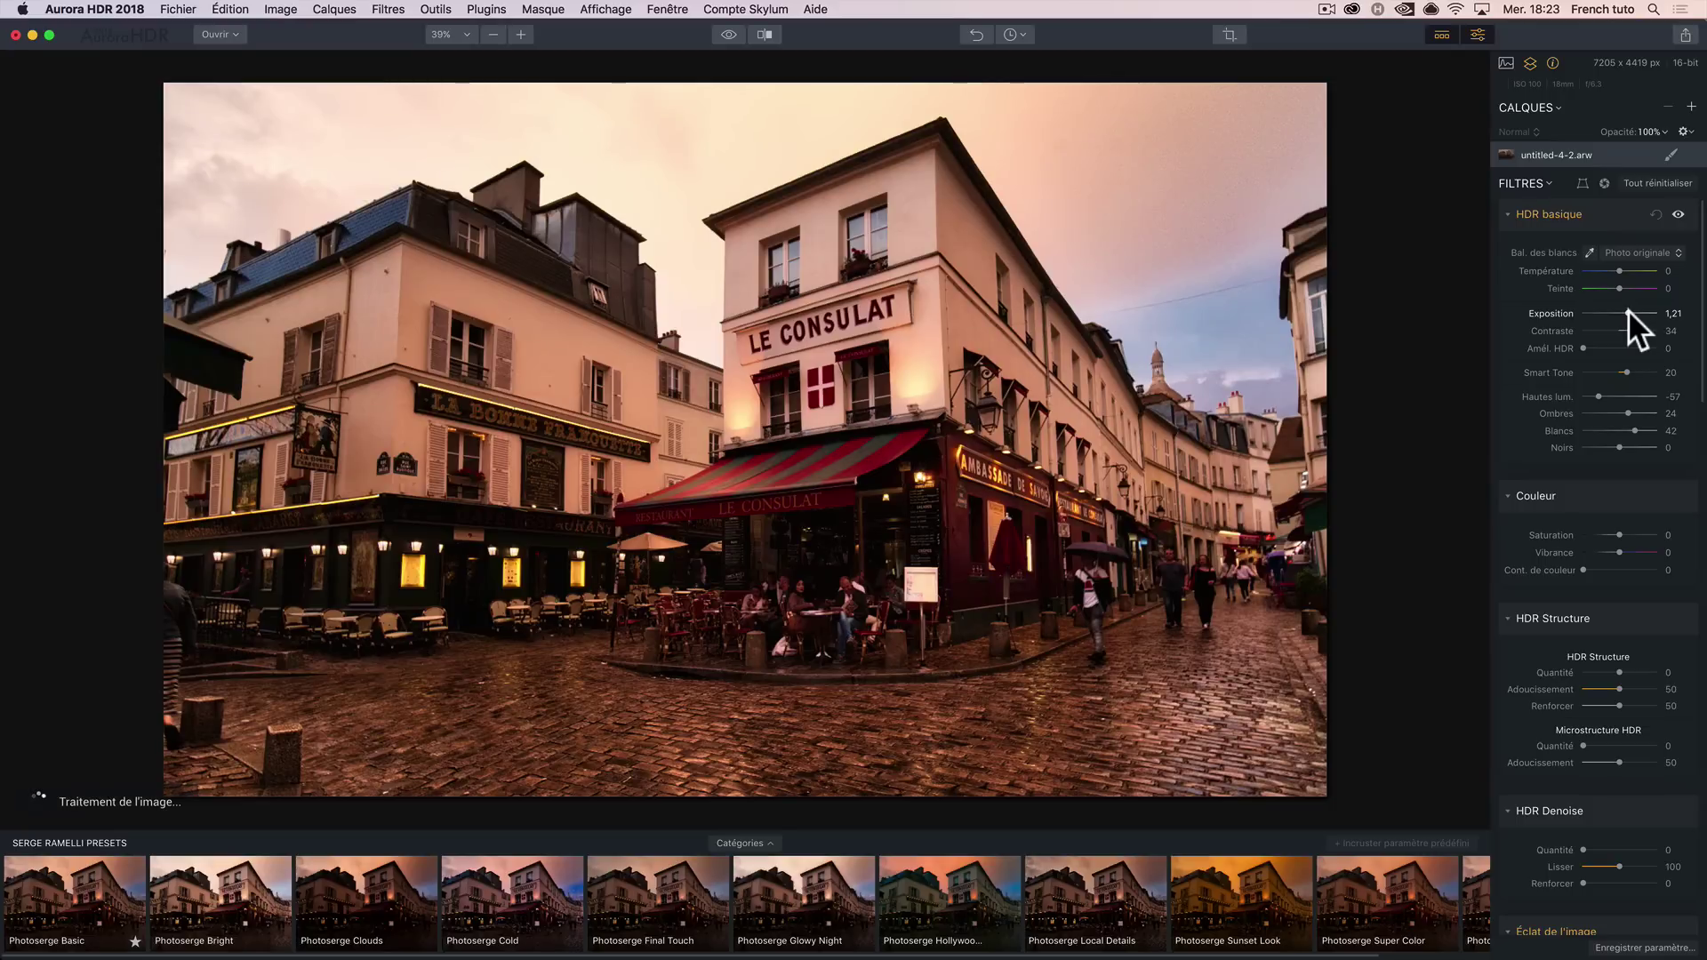
{"action": "left_click_drag", "start_coordinate": [1629, 309], "coordinate": [1625, 309]}
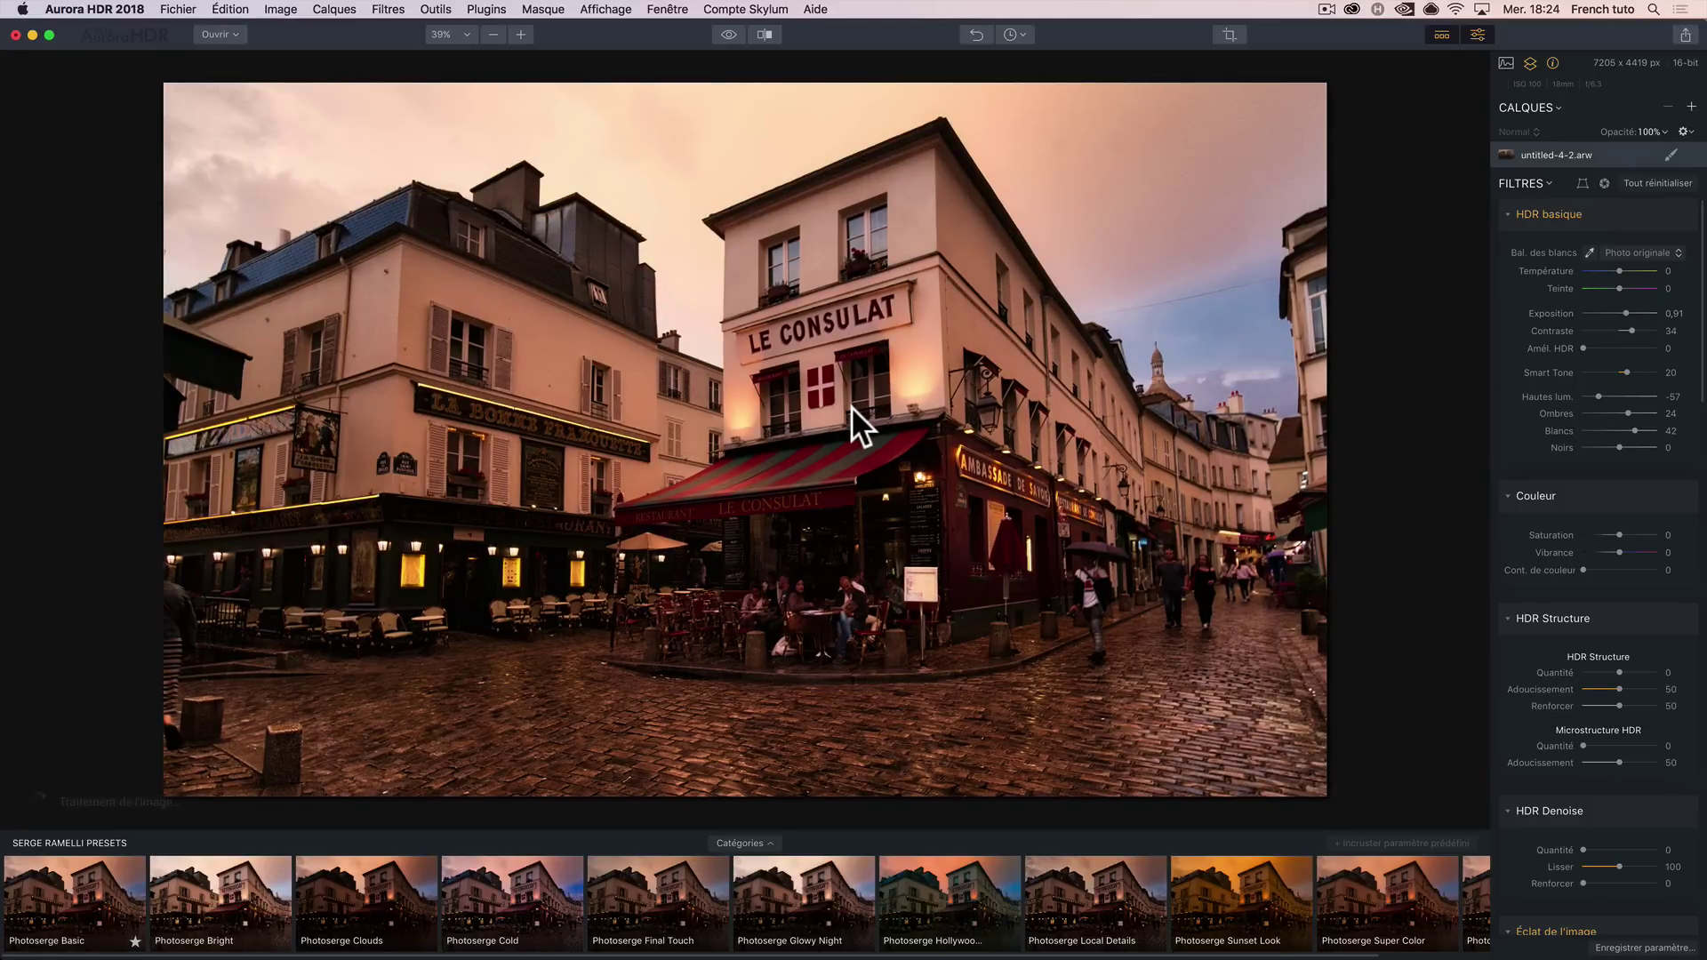
{"action": "left_click", "coordinate": [1689, 111]}
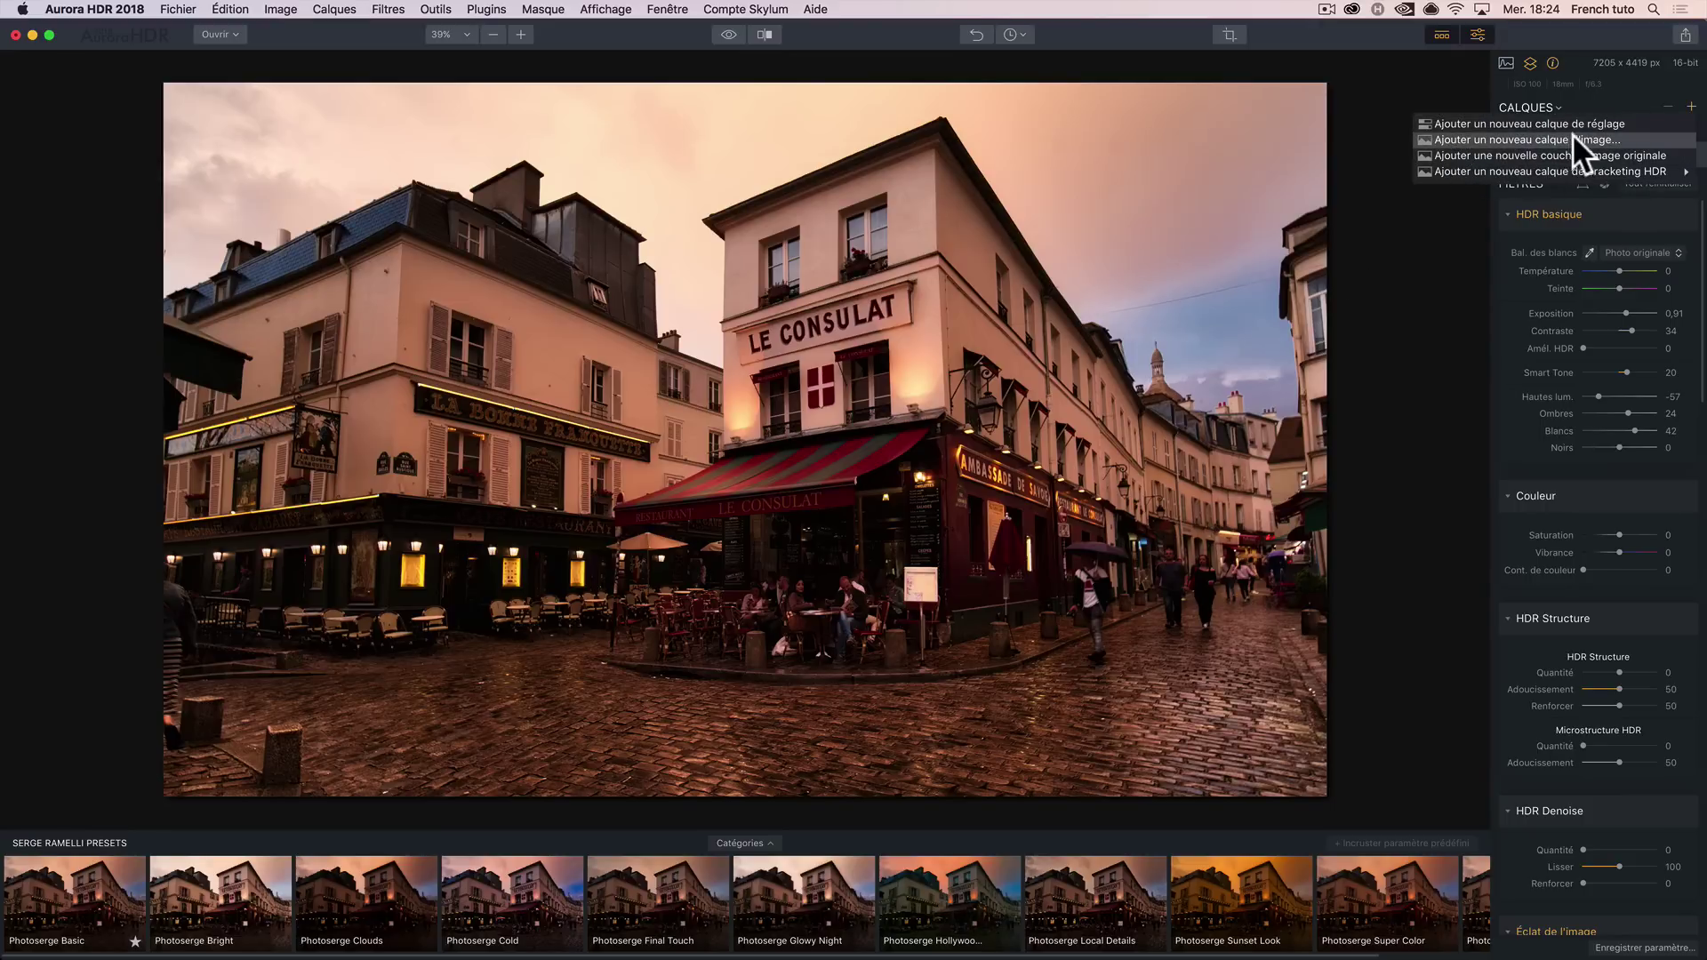
Add Skies_00030.jpg from the Sky Overlays Part 1 folder as a new image layer
{"action": "left_click", "coordinate": [1589, 139]}
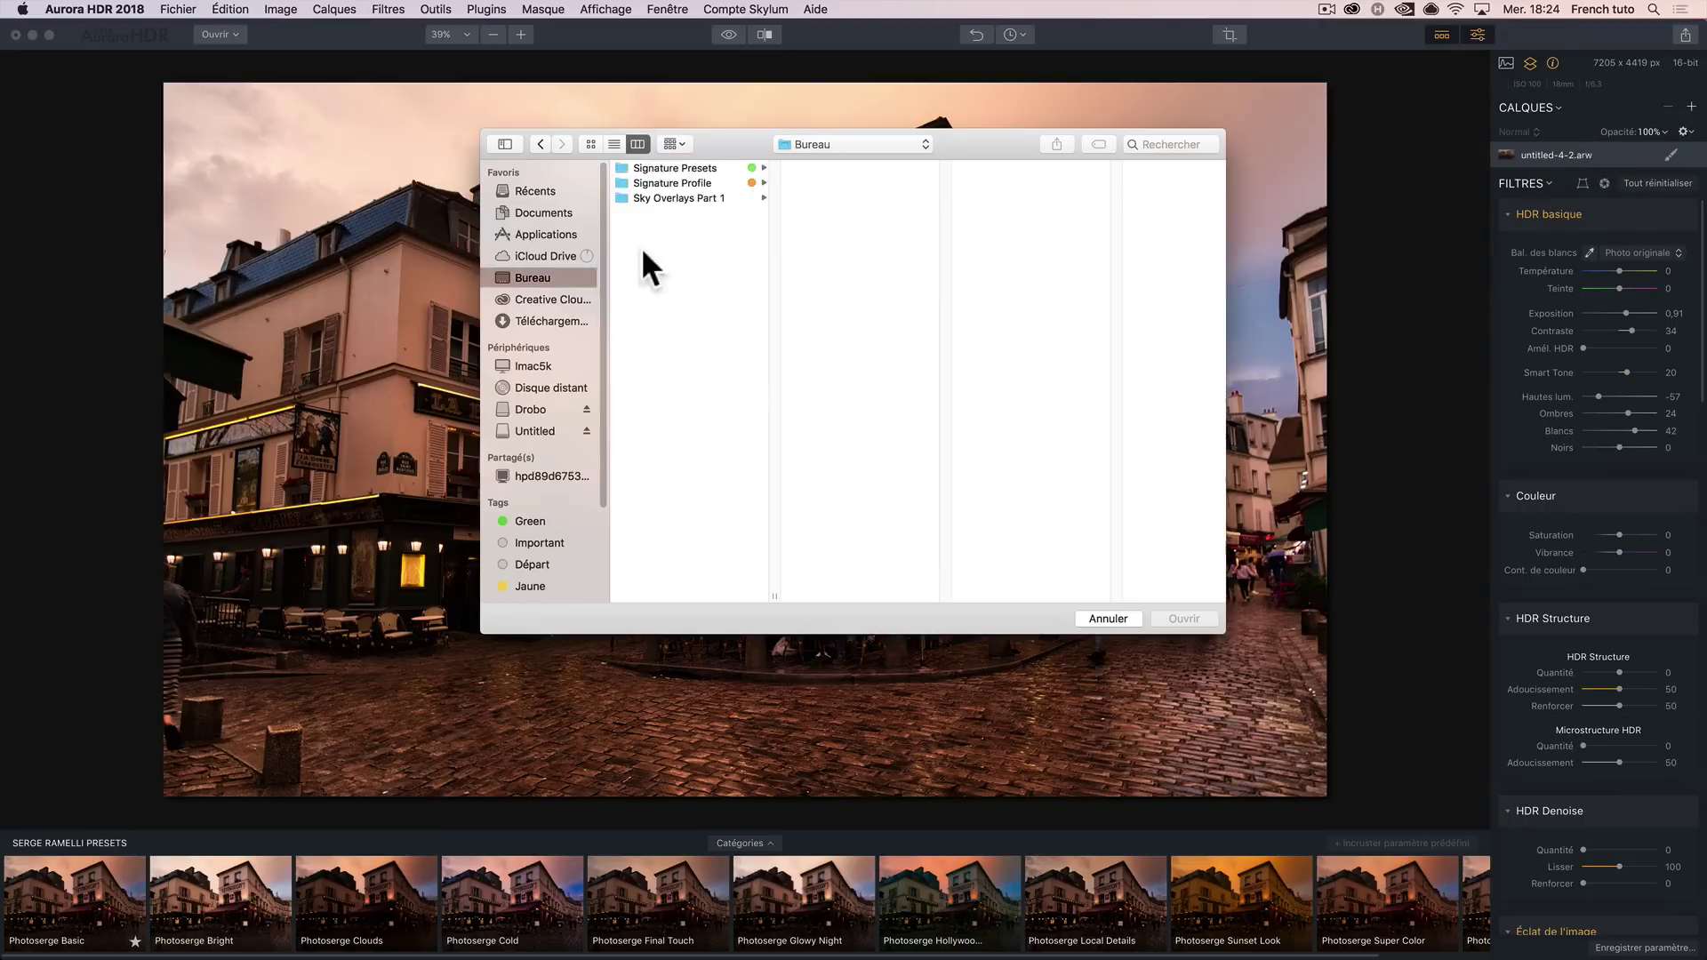
{"action": "left_click", "coordinate": [660, 198]}
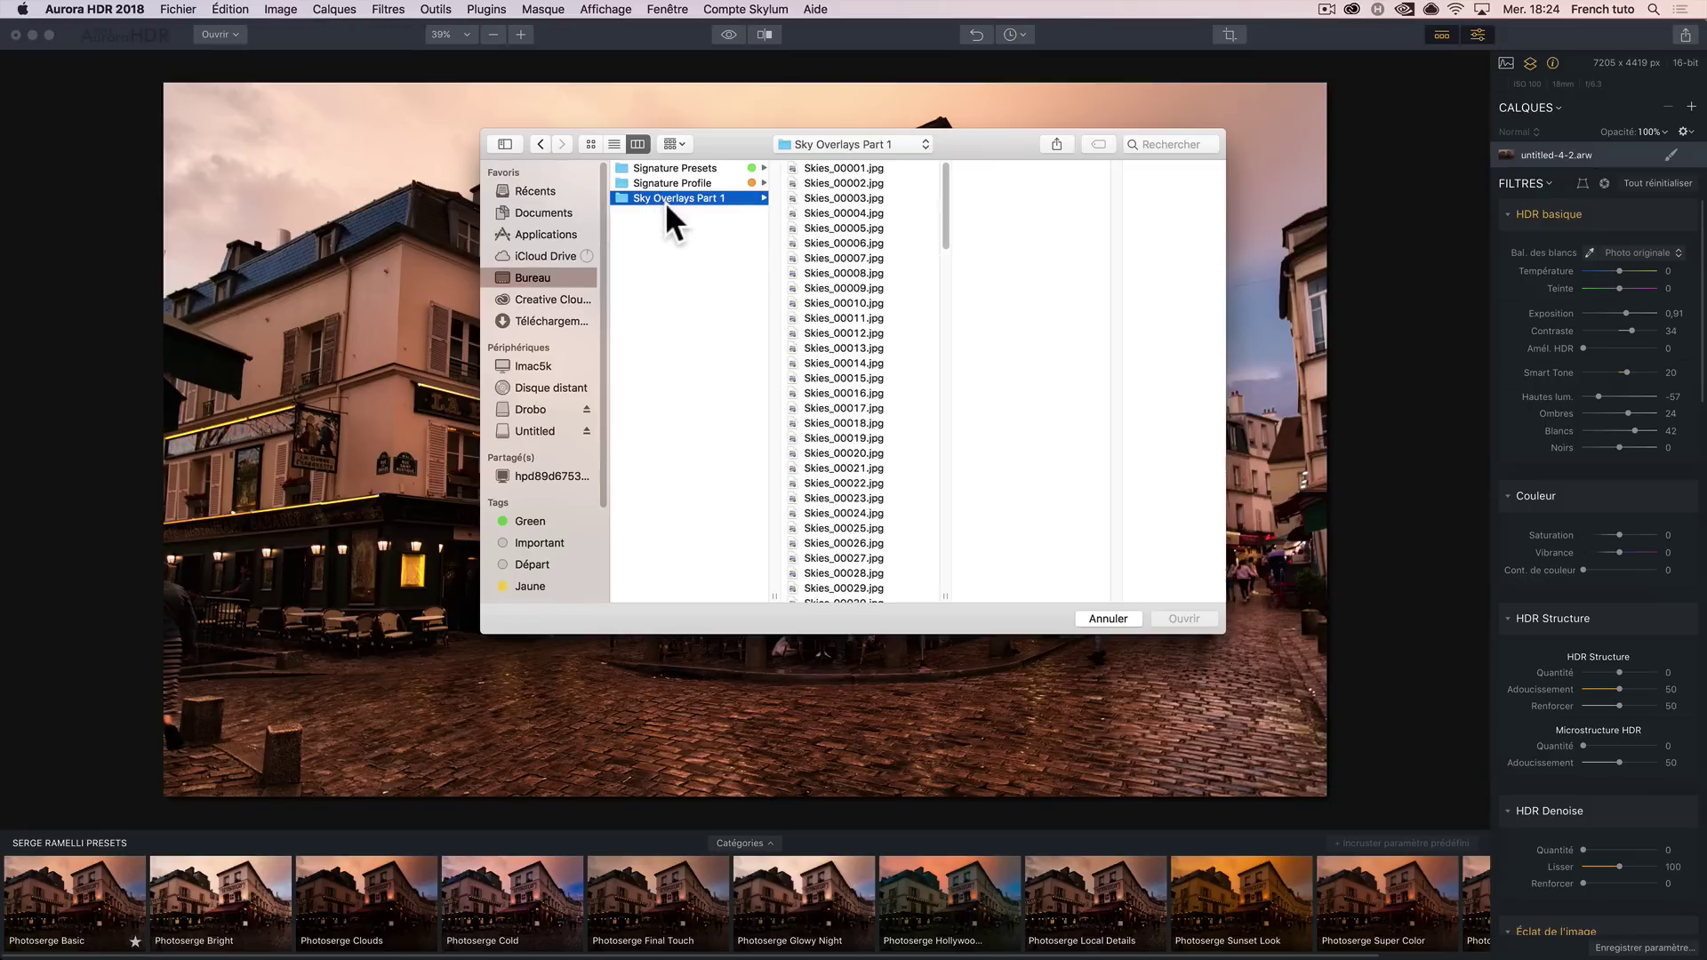
{"action": "left_click", "coordinate": [591, 145]}
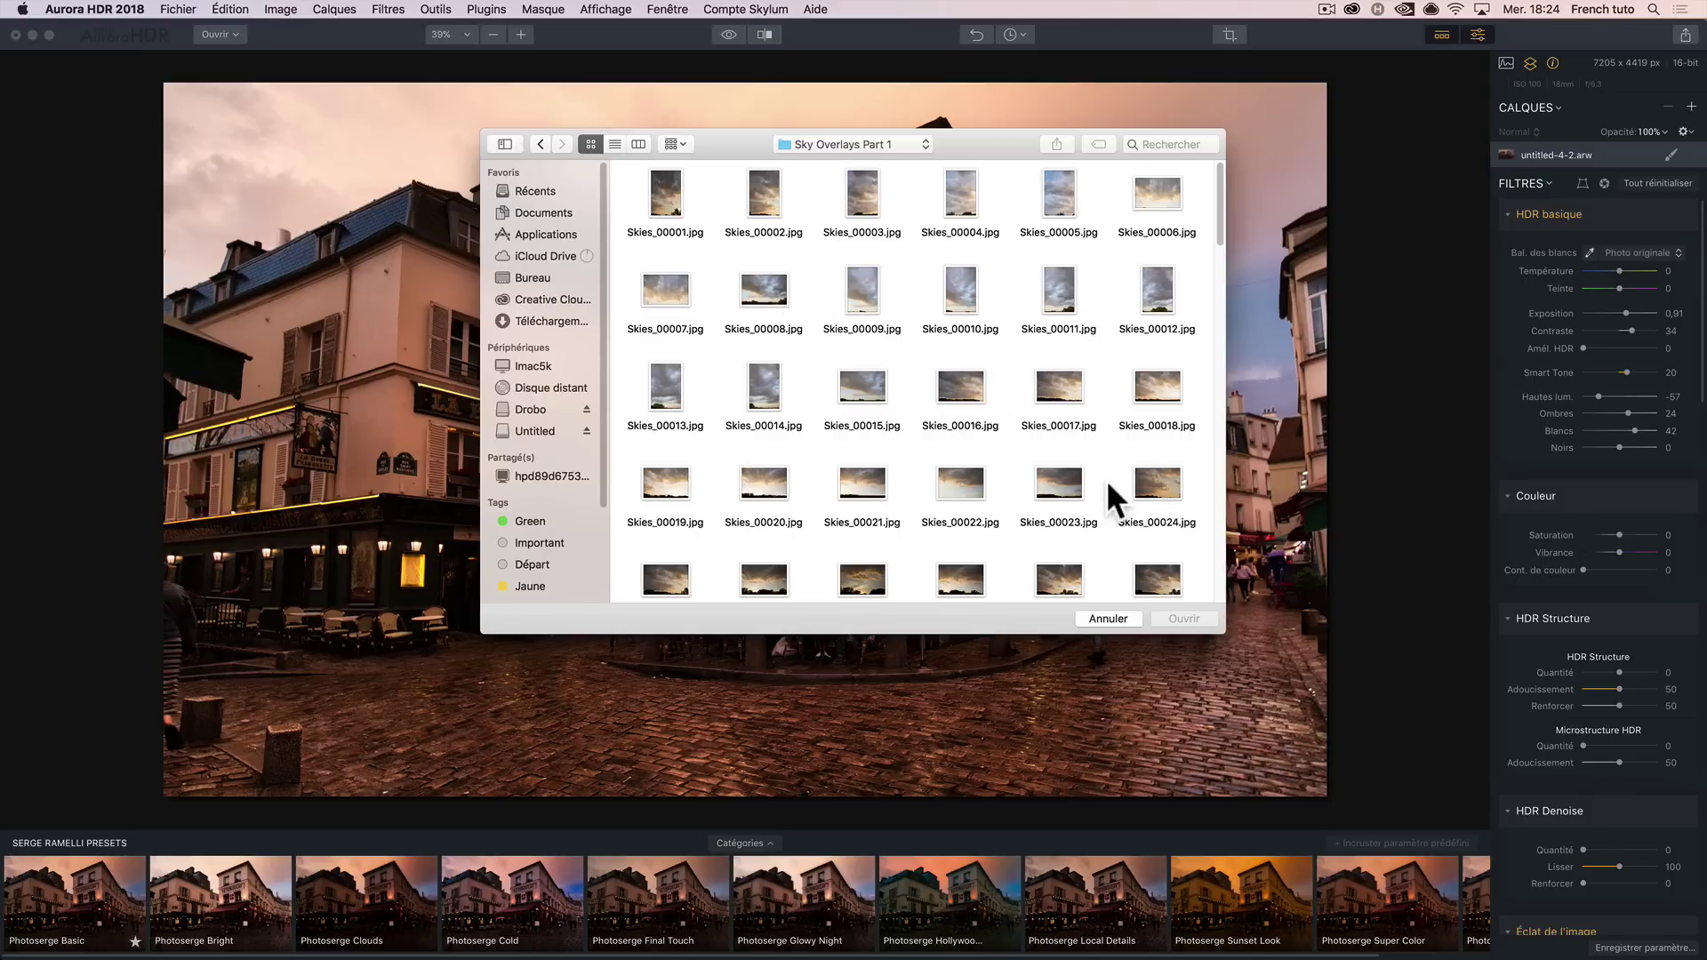
{"action": "scroll", "coordinate": [1107, 479], "scroll_direction": "down", "scroll_amount": 2}
{"action": "scroll", "coordinate": [1083, 489], "scroll_direction": "down", "scroll_amount": 5}
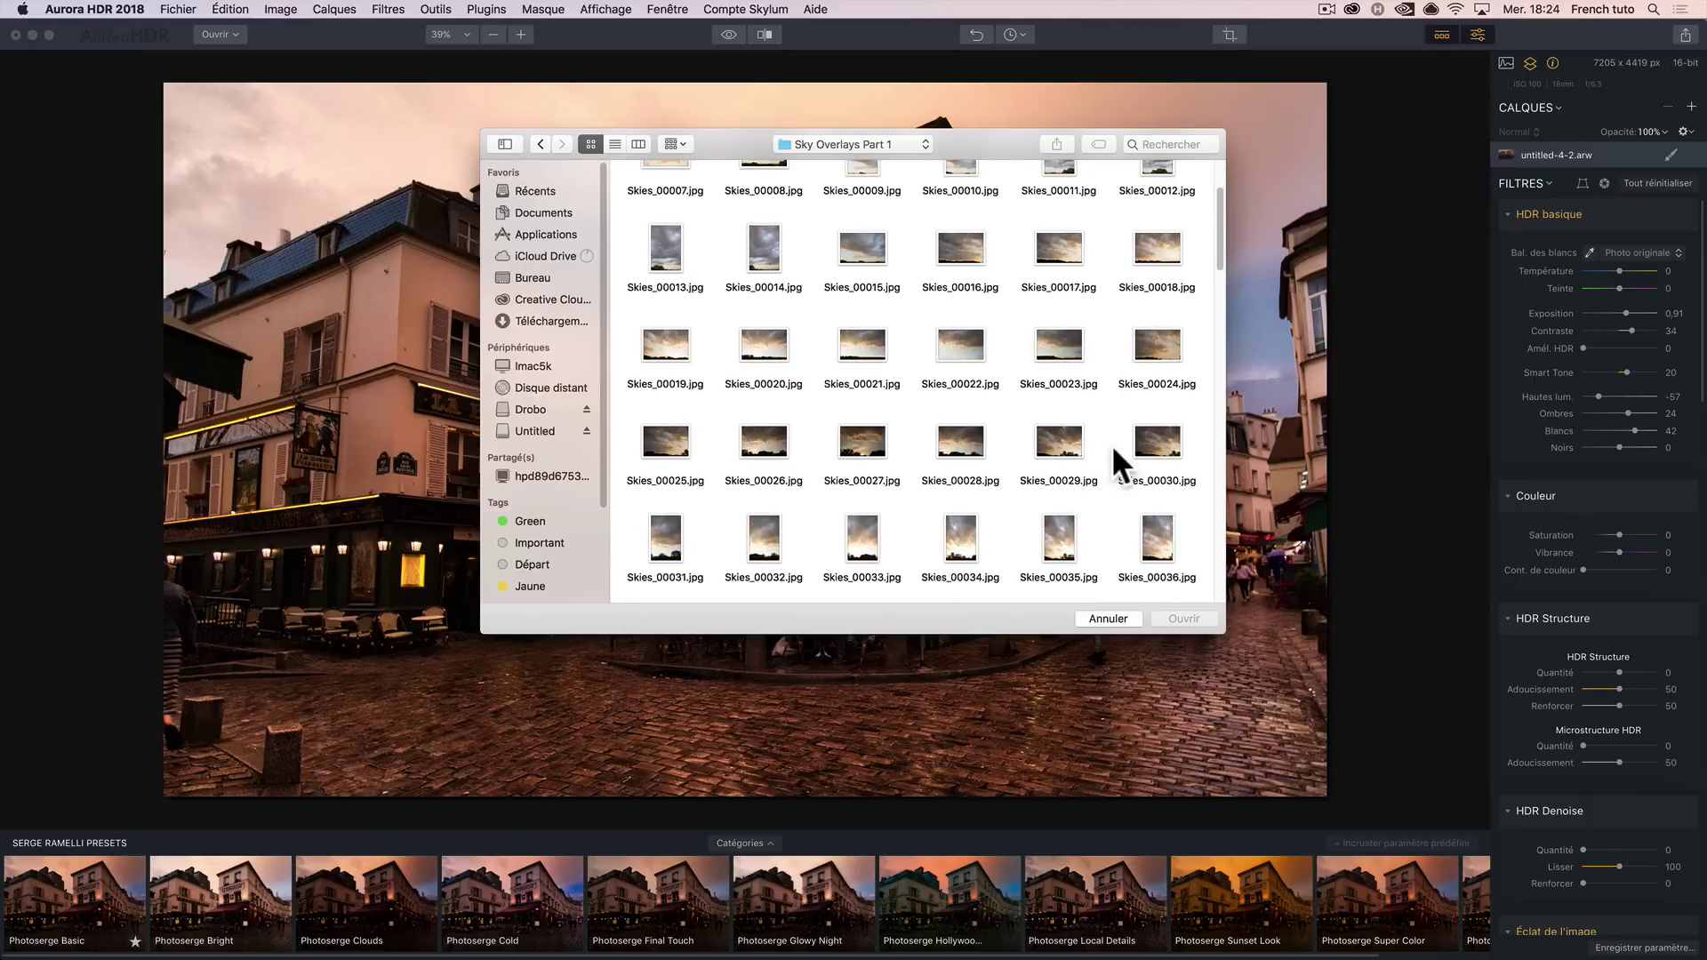
{"action": "left_click", "coordinate": [1159, 440]}
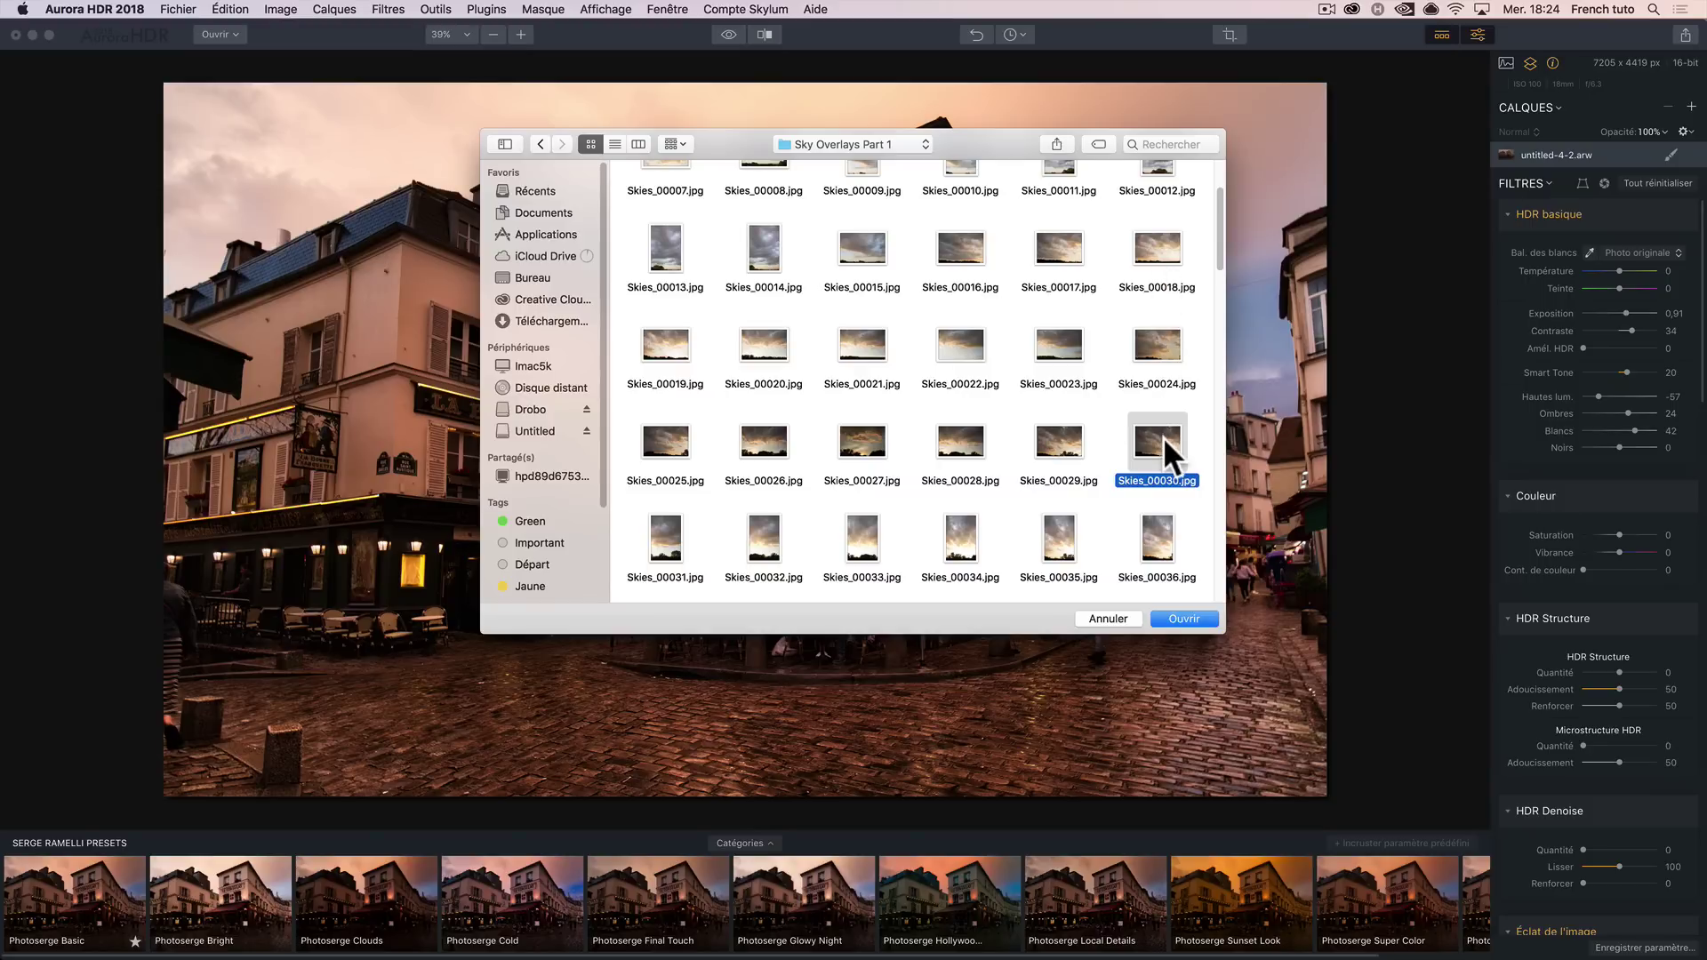
{"action": "left_click", "coordinate": [1197, 617]}
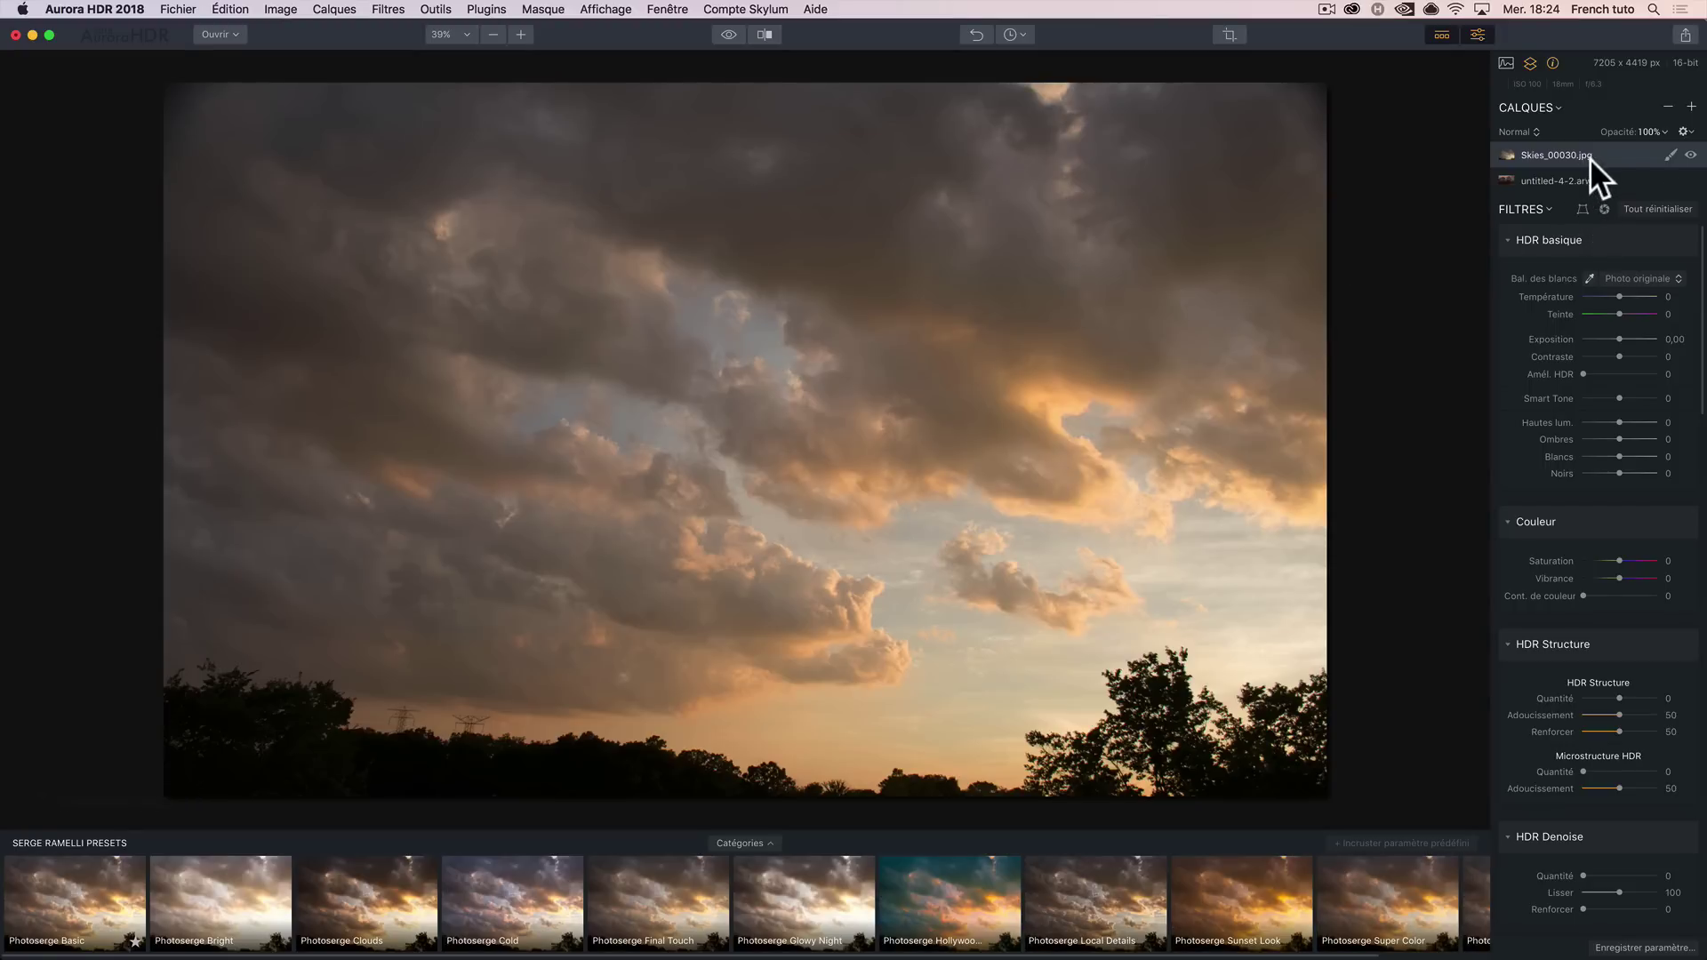
Blend the sky layer in Multiply mode at 75% opacity
{"action": "left_click", "coordinate": [1538, 131]}
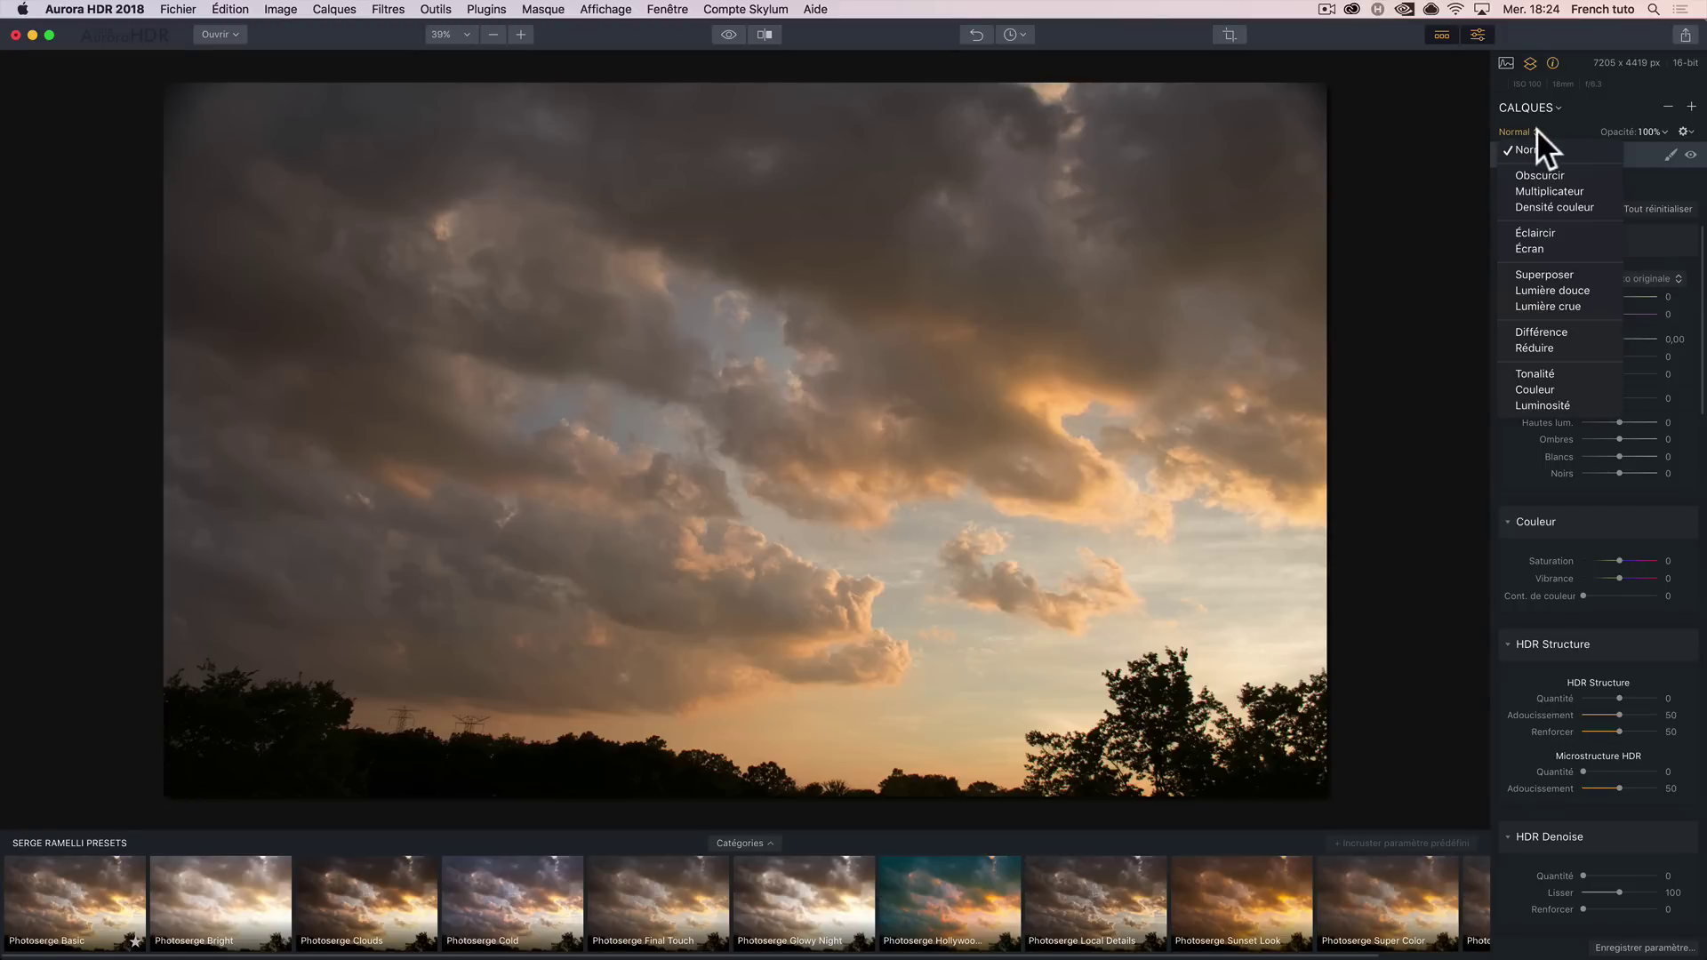
{"action": "left_click", "coordinate": [1570, 190]}
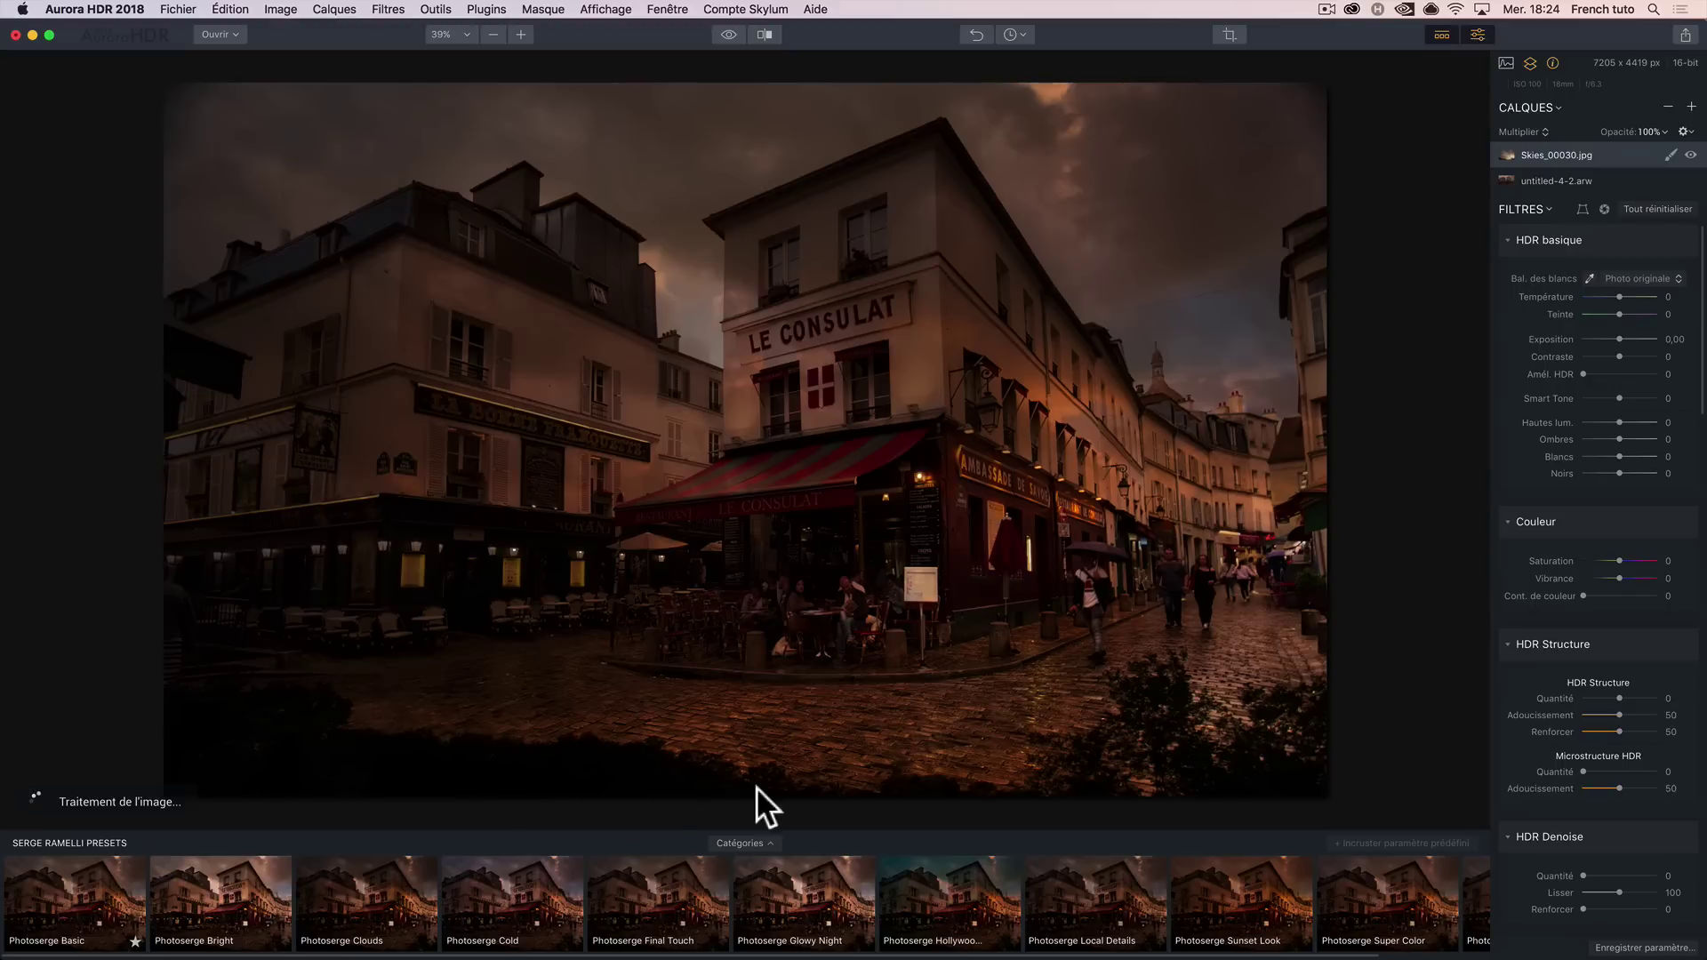
{"action": "left_click", "coordinate": [1663, 132]}
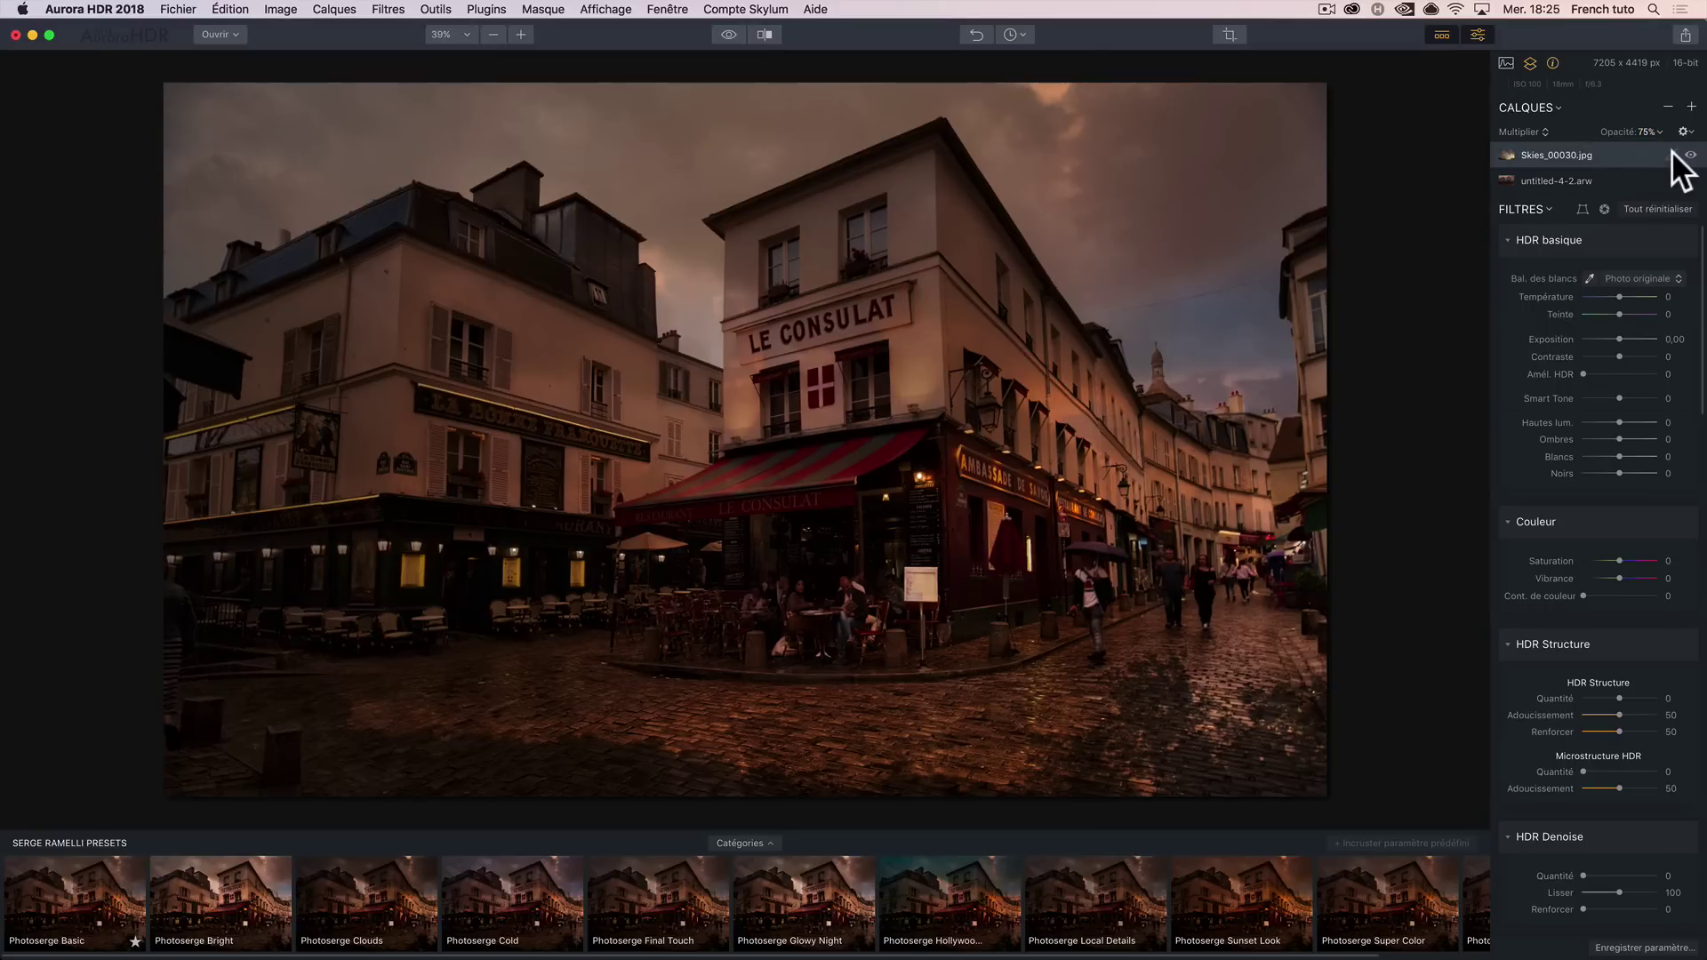
{"action": "left_click", "coordinate": [1672, 153]}
Erase the sky overlay from buildings and cobblestones with a size-246 Brush mask, toggling the layer to compare
{"action": "left_click", "coordinate": [1591, 176]}
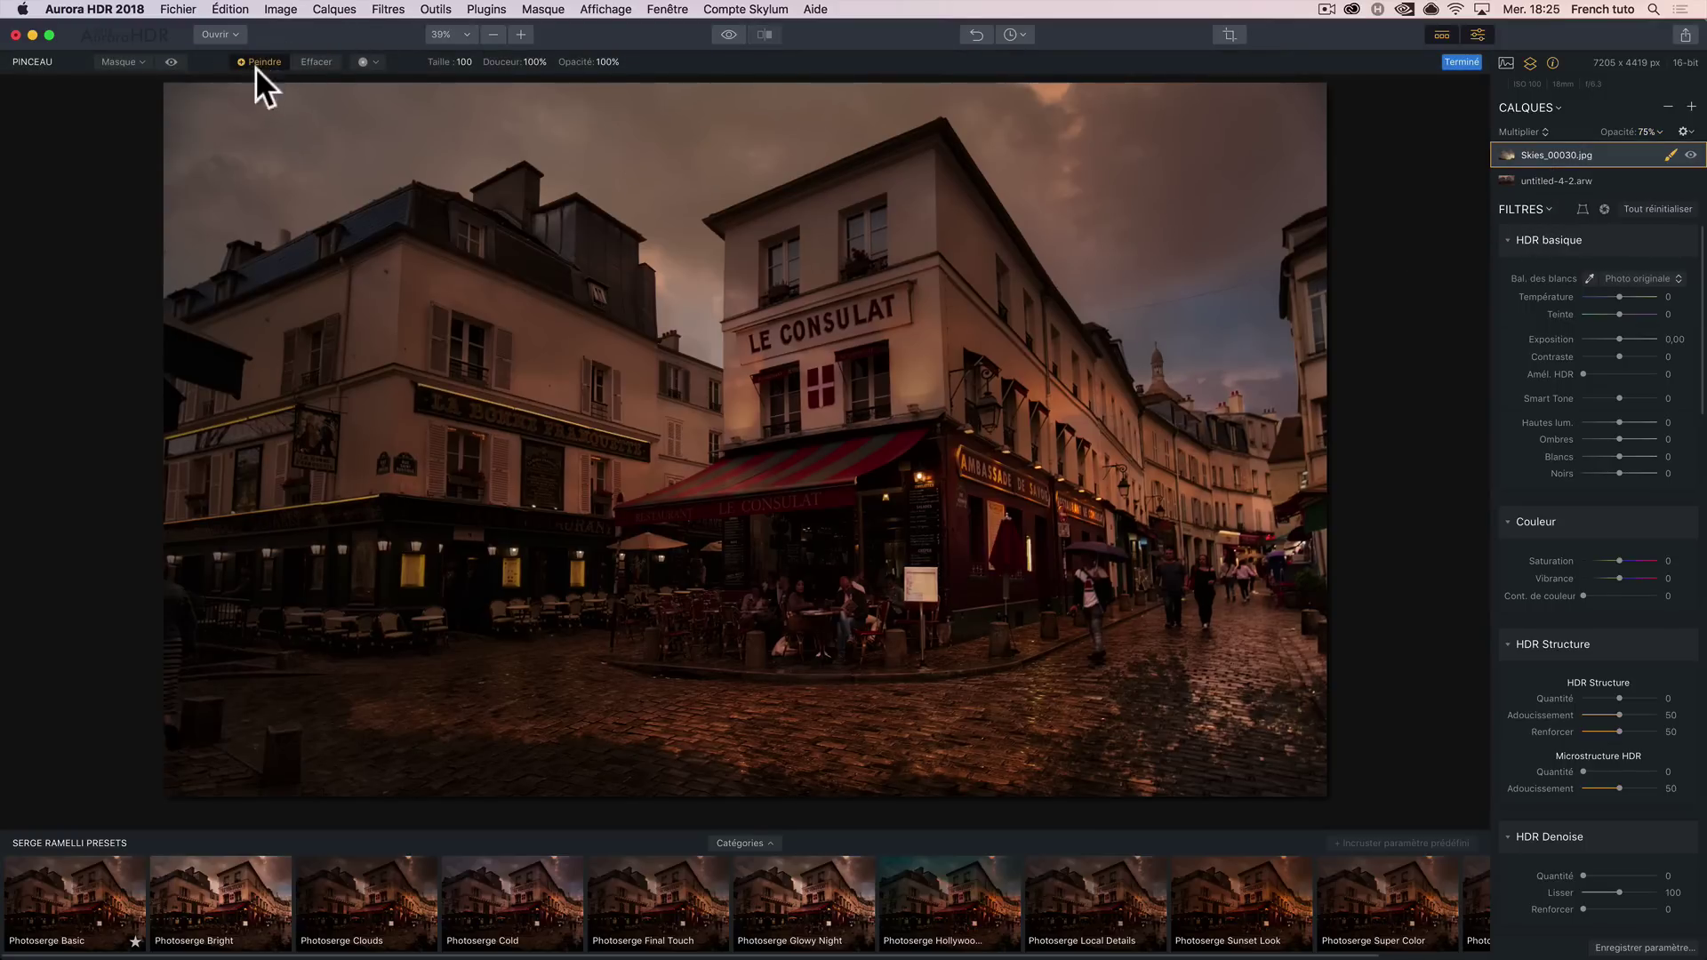
{"action": "left_click", "coordinate": [464, 62]}
{"action": "left_click_drag", "start_coordinate": [466, 60], "coordinate": [551, 62]}
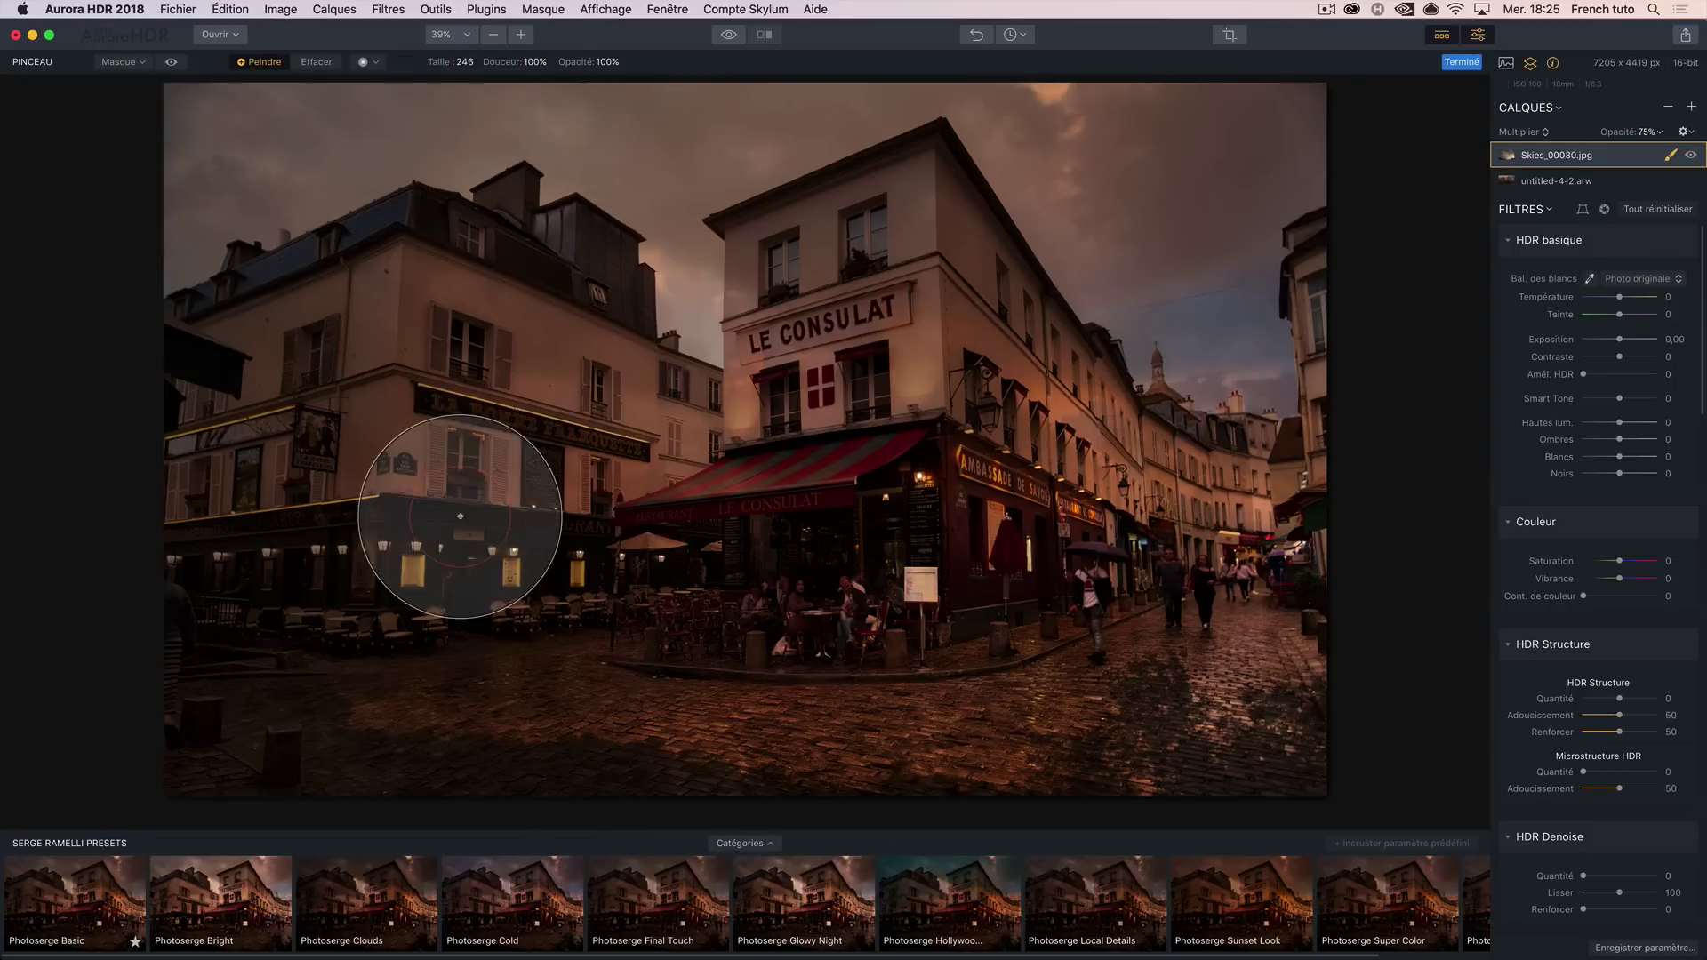
{"action": "left_click", "coordinate": [309, 61]}
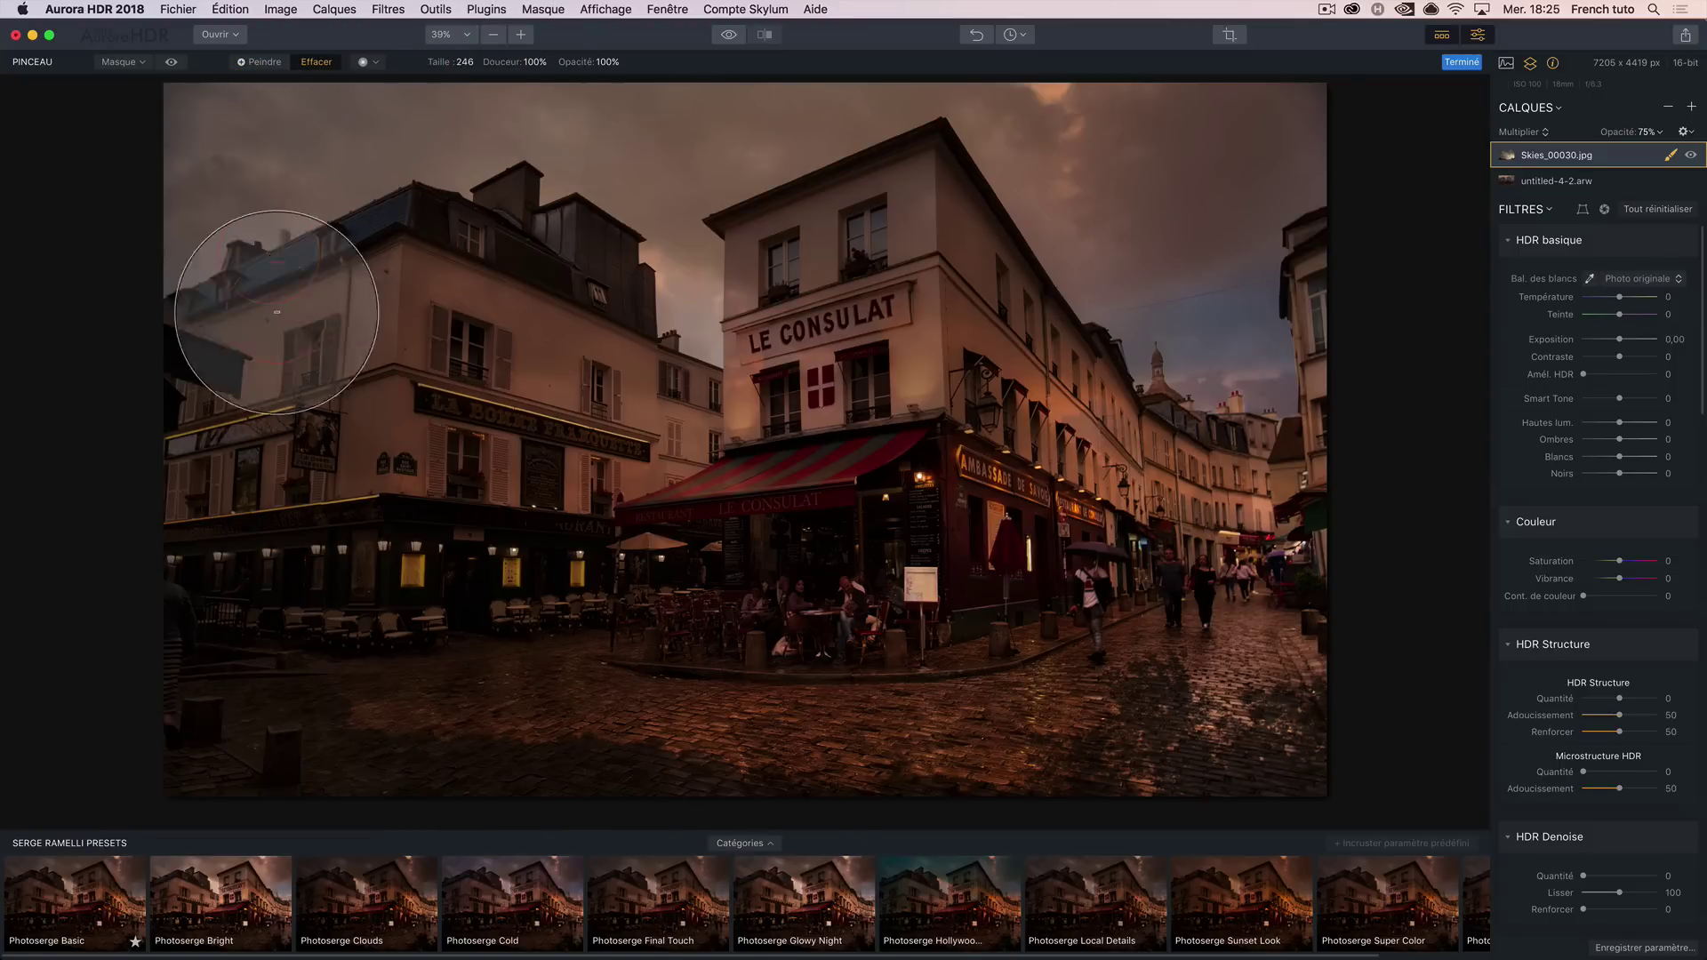
{"action": "mouse_move", "coordinate": [1219, 744]}
{"action": "left_mouse_down"}
{"action": "mouse_move", "coordinate": [1006, 798]}
{"action": "mouse_move", "coordinate": [247, 697]}
{"action": "mouse_move", "coordinate": [550, 481]}
{"action": "mouse_move", "coordinate": [747, 449]}
{"action": "mouse_move", "coordinate": [915, 457]}
{"action": "mouse_move", "coordinate": [987, 418]}
{"action": "mouse_move", "coordinate": [1134, 544]}
{"action": "mouse_move", "coordinate": [1217, 665]}
{"action": "mouse_move", "coordinate": [928, 358]}
{"action": "mouse_move", "coordinate": [497, 441]}
{"action": "mouse_move", "coordinate": [451, 415]}
{"action": "mouse_move", "coordinate": [233, 432]}
{"action": "mouse_move", "coordinate": [662, 550]}
{"action": "mouse_move", "coordinate": [987, 552]}
{"action": "mouse_move", "coordinate": [967, 433]}
{"action": "mouse_move", "coordinate": [839, 381]}
{"action": "mouse_move", "coordinate": [616, 433]}
{"action": "mouse_move", "coordinate": [1092, 503]}
{"action": "left_mouse_up"}
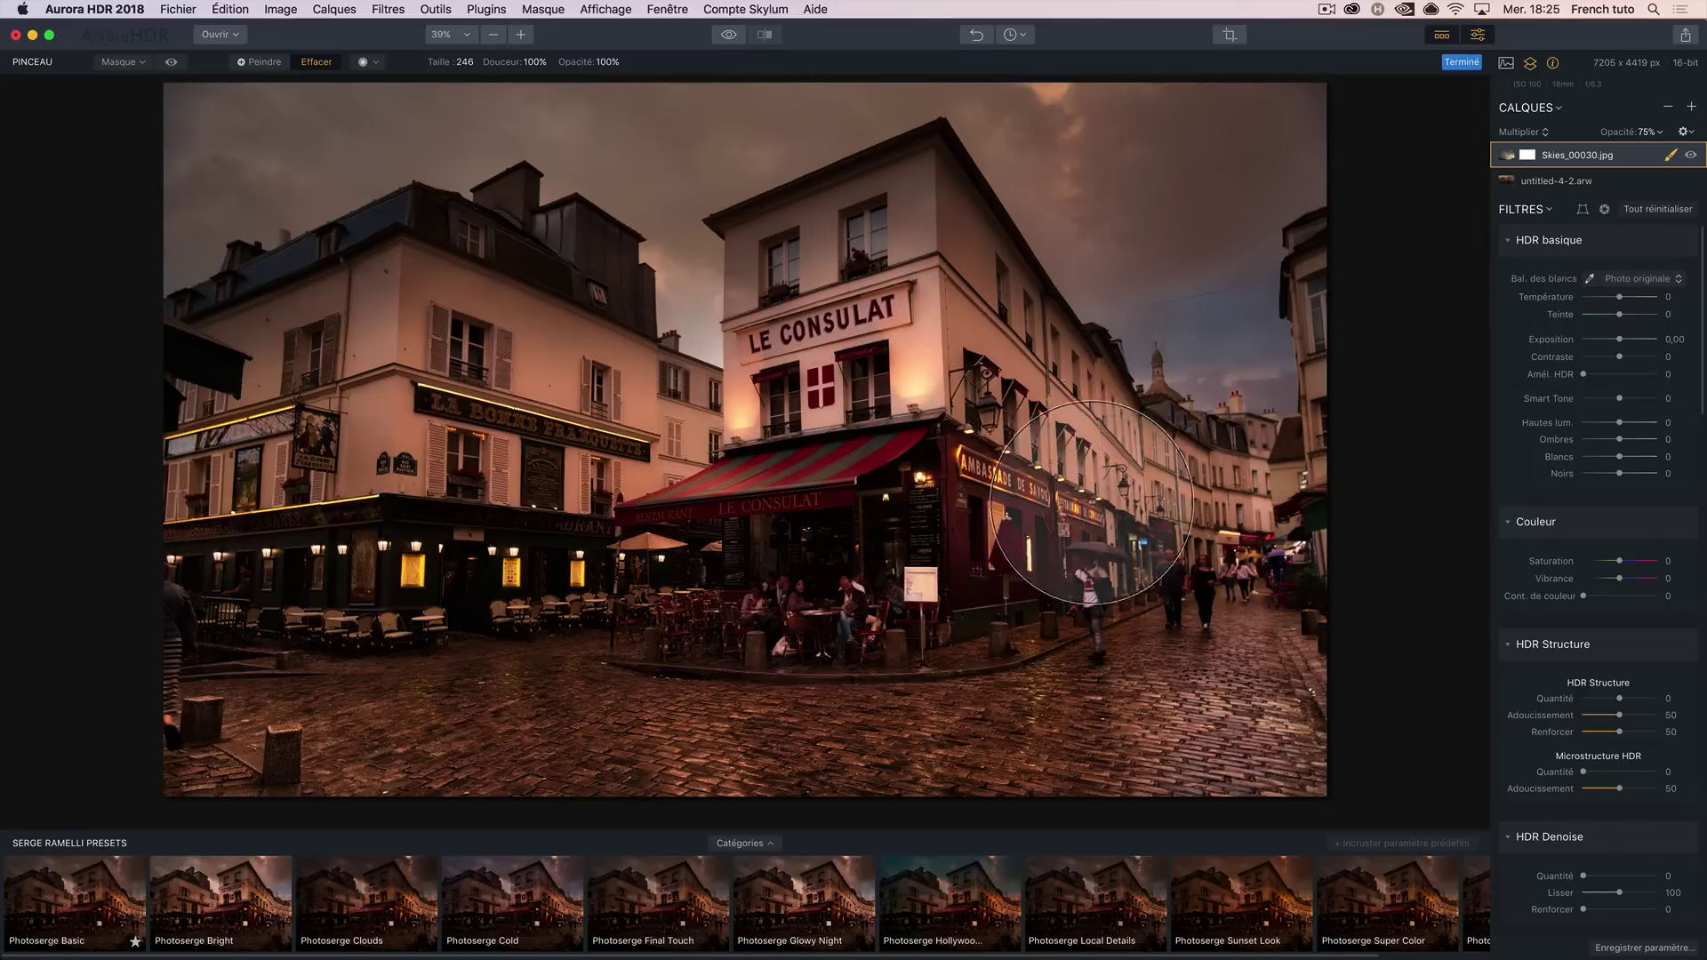
{"action": "left_click", "coordinate": [1690, 155]}
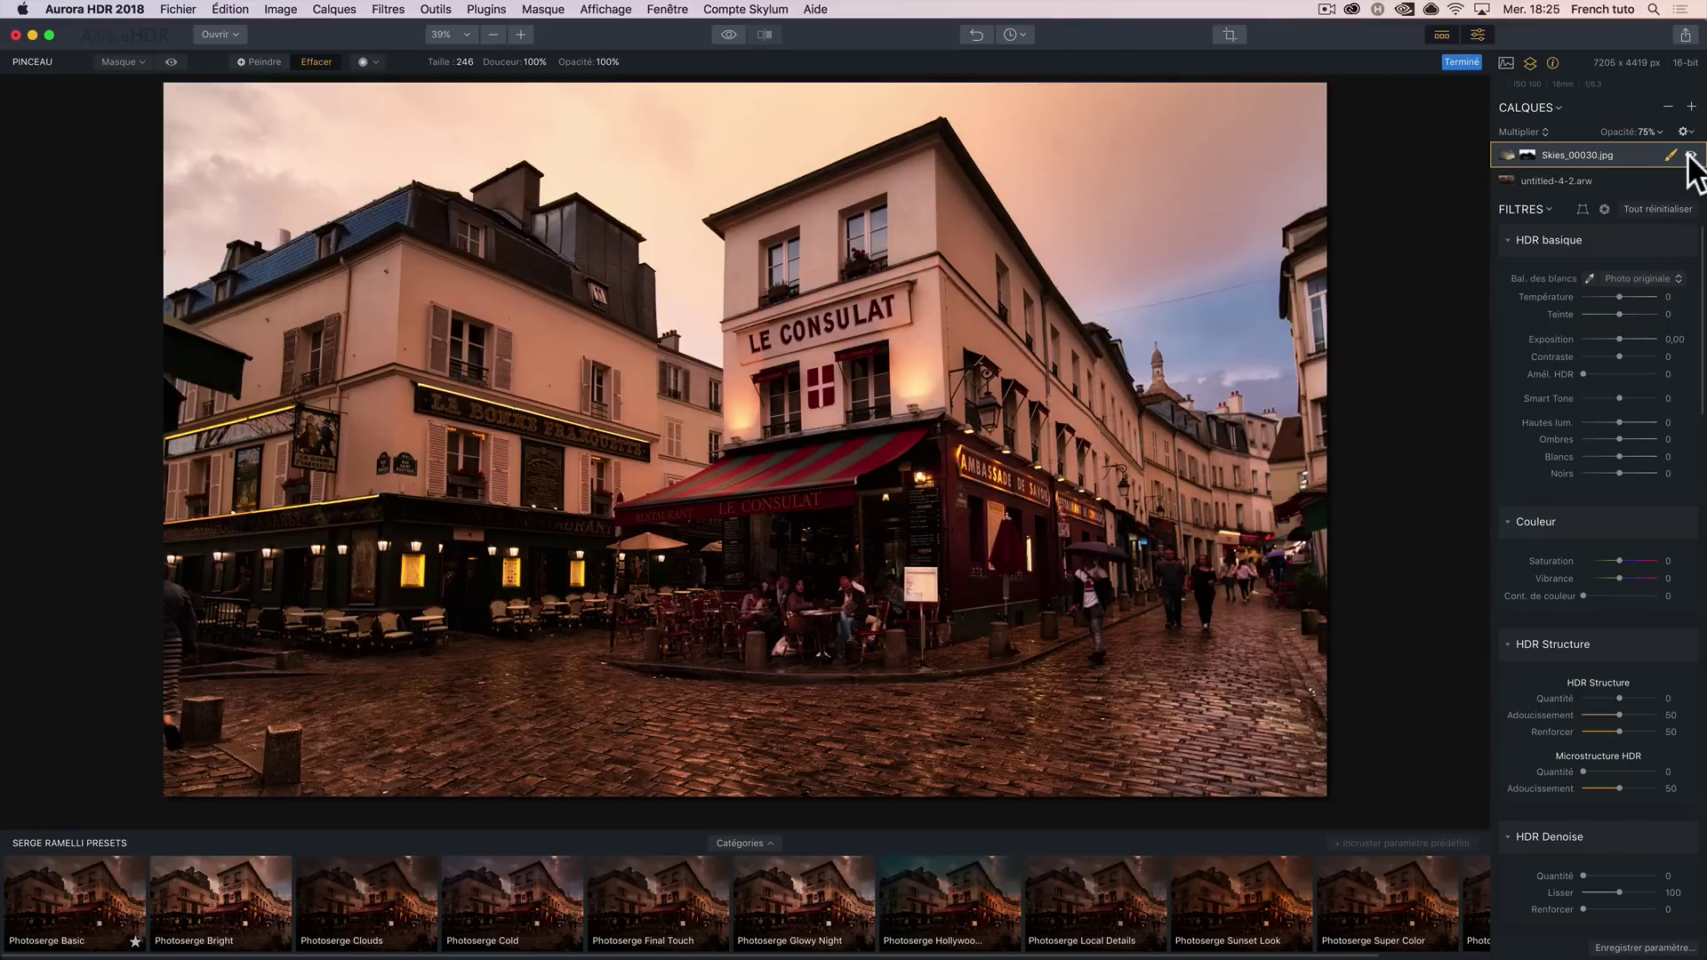
{"action": "left_click", "coordinate": [1689, 155]}
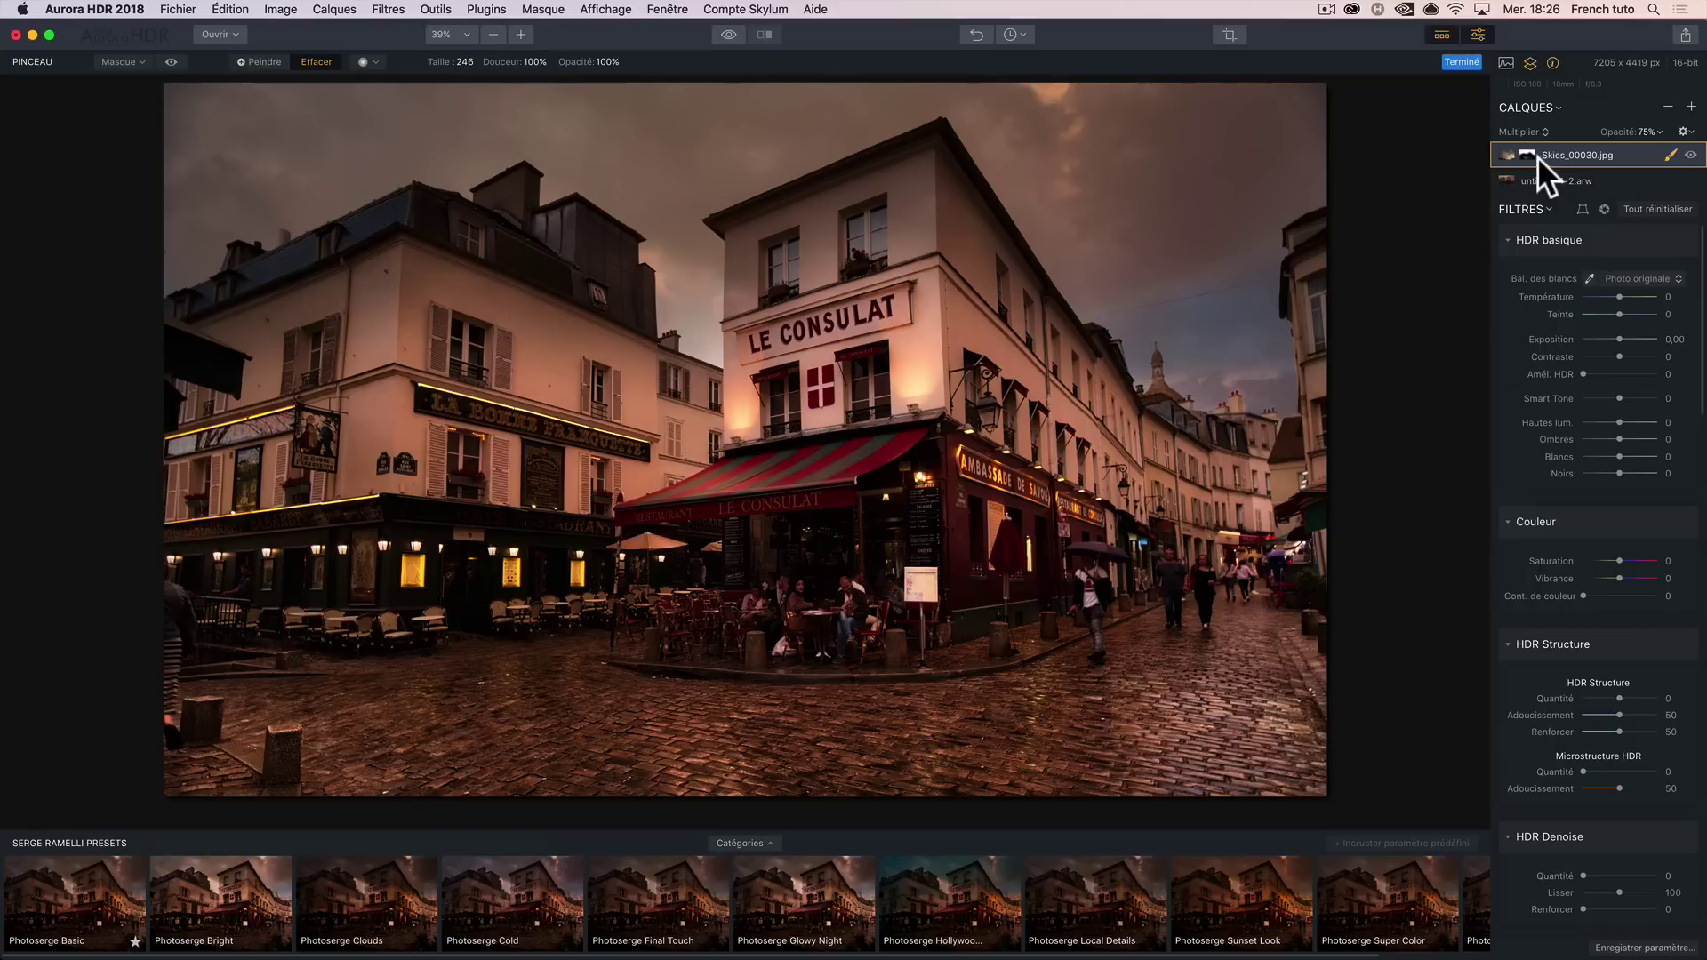
Replace the Skies_00030.jpg layer with a new Skies_00007.jpg image layer
{"action": "left_click", "coordinate": [1668, 107]}
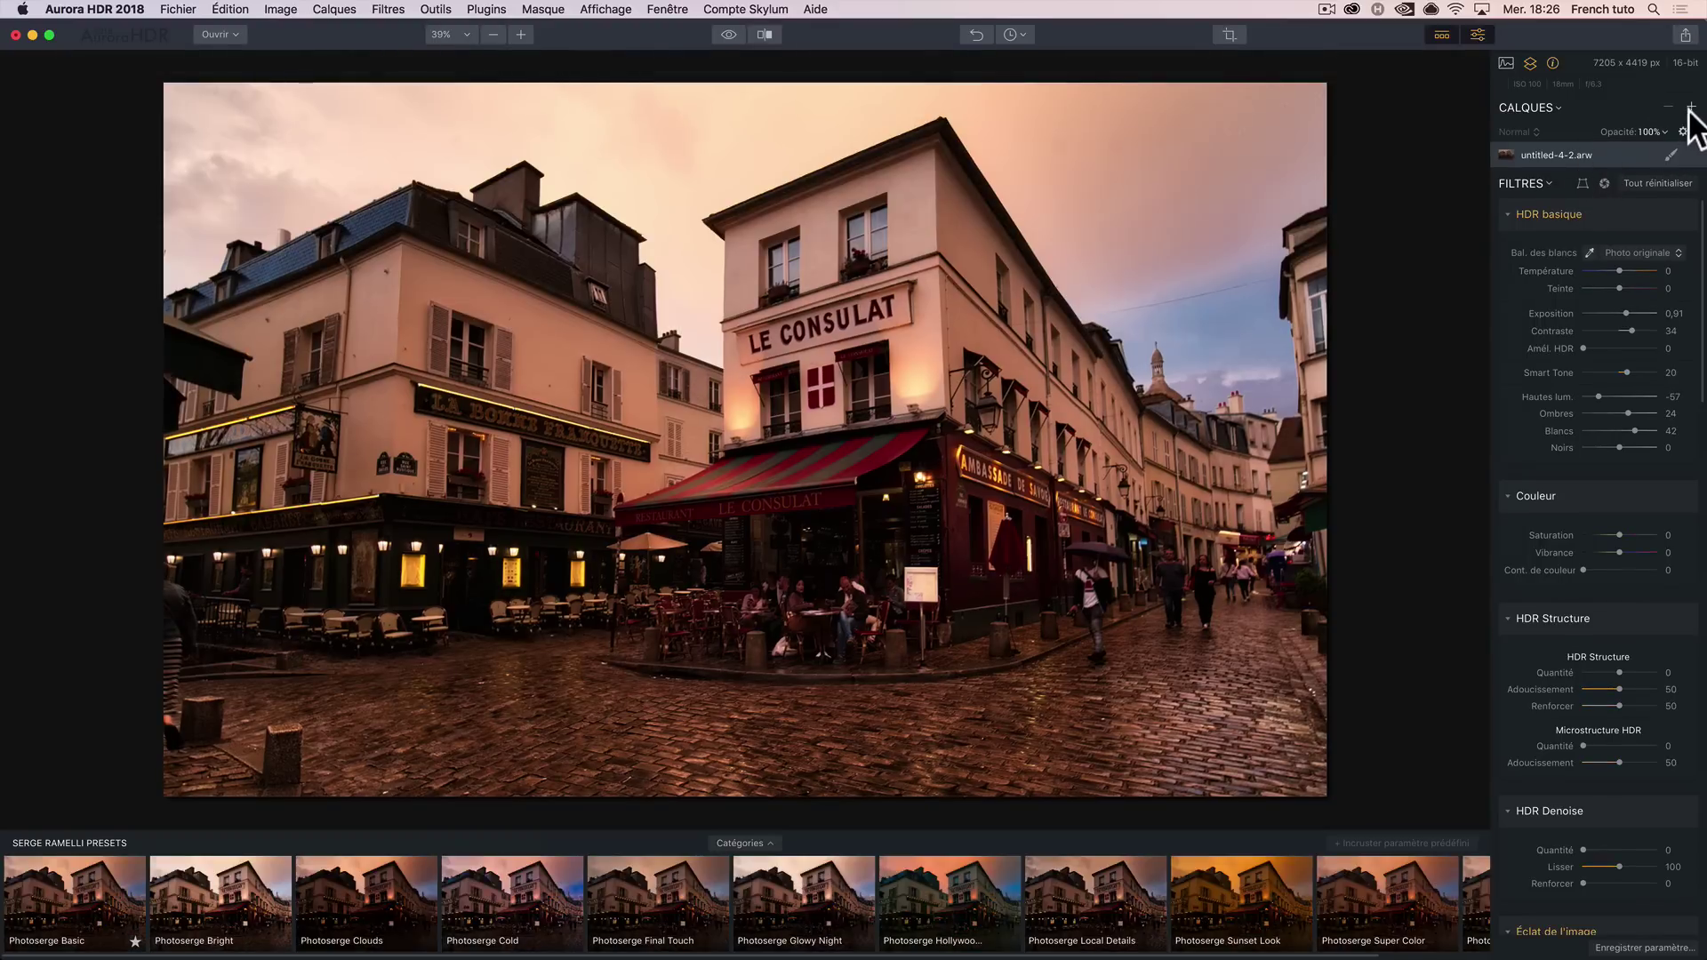
{"action": "left_click", "coordinate": [1691, 107]}
{"action": "left_click", "coordinate": [1625, 138]}
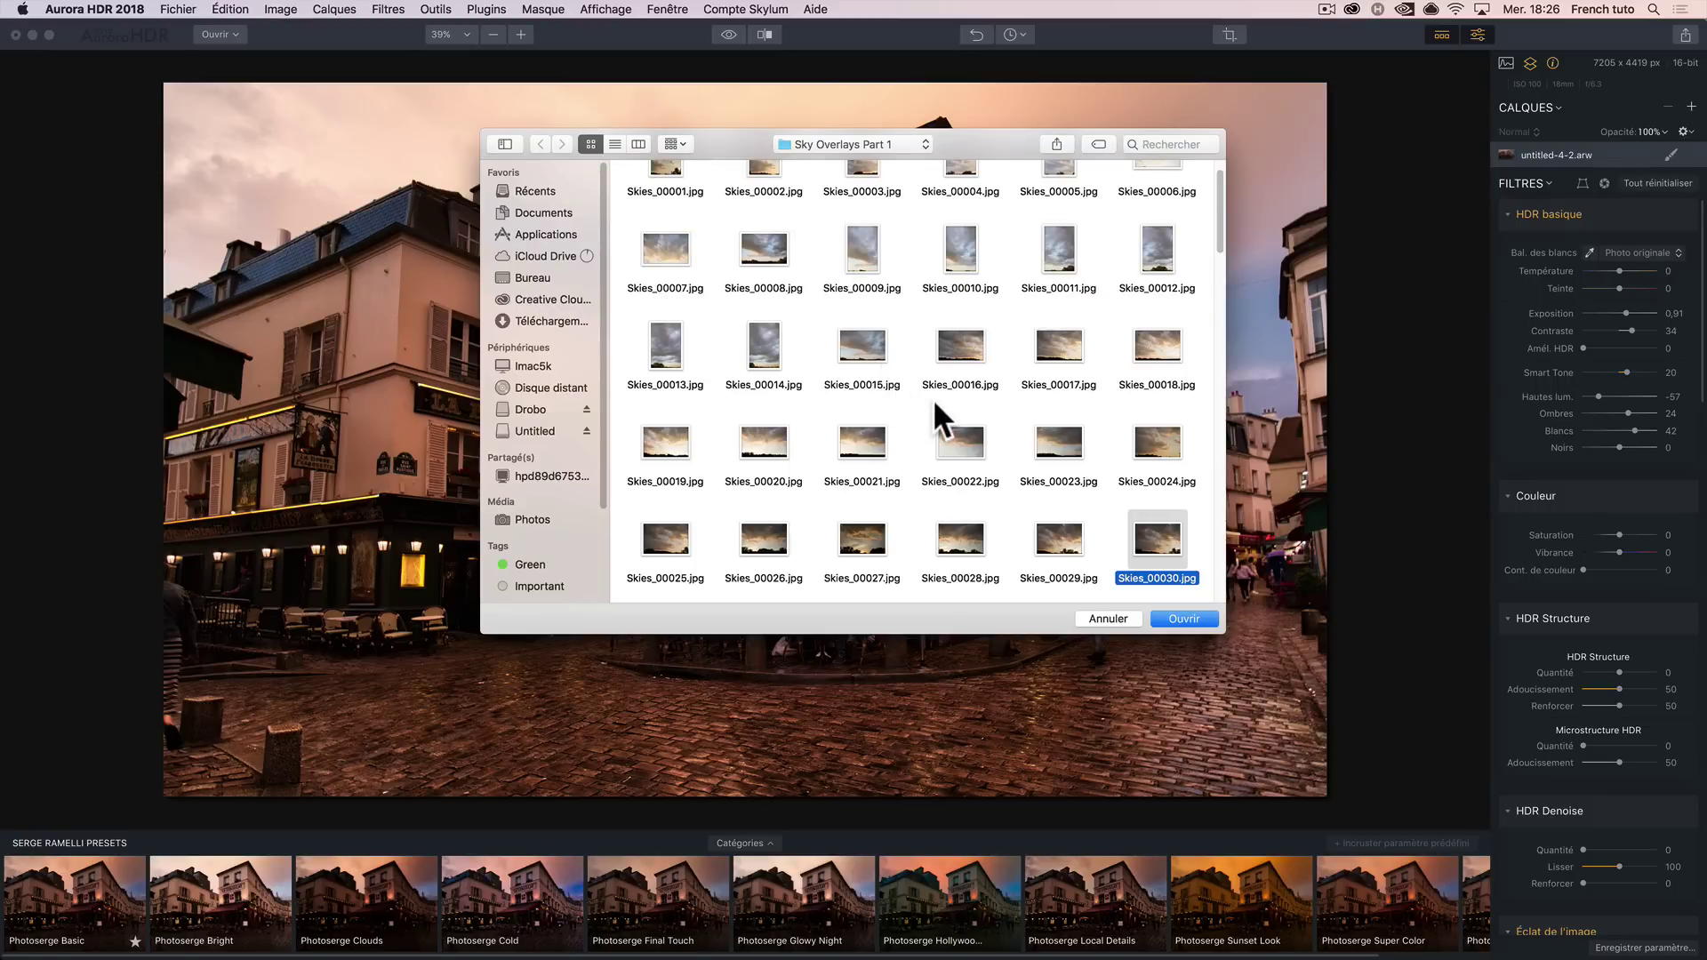
{"action": "left_click", "coordinate": [670, 258]}
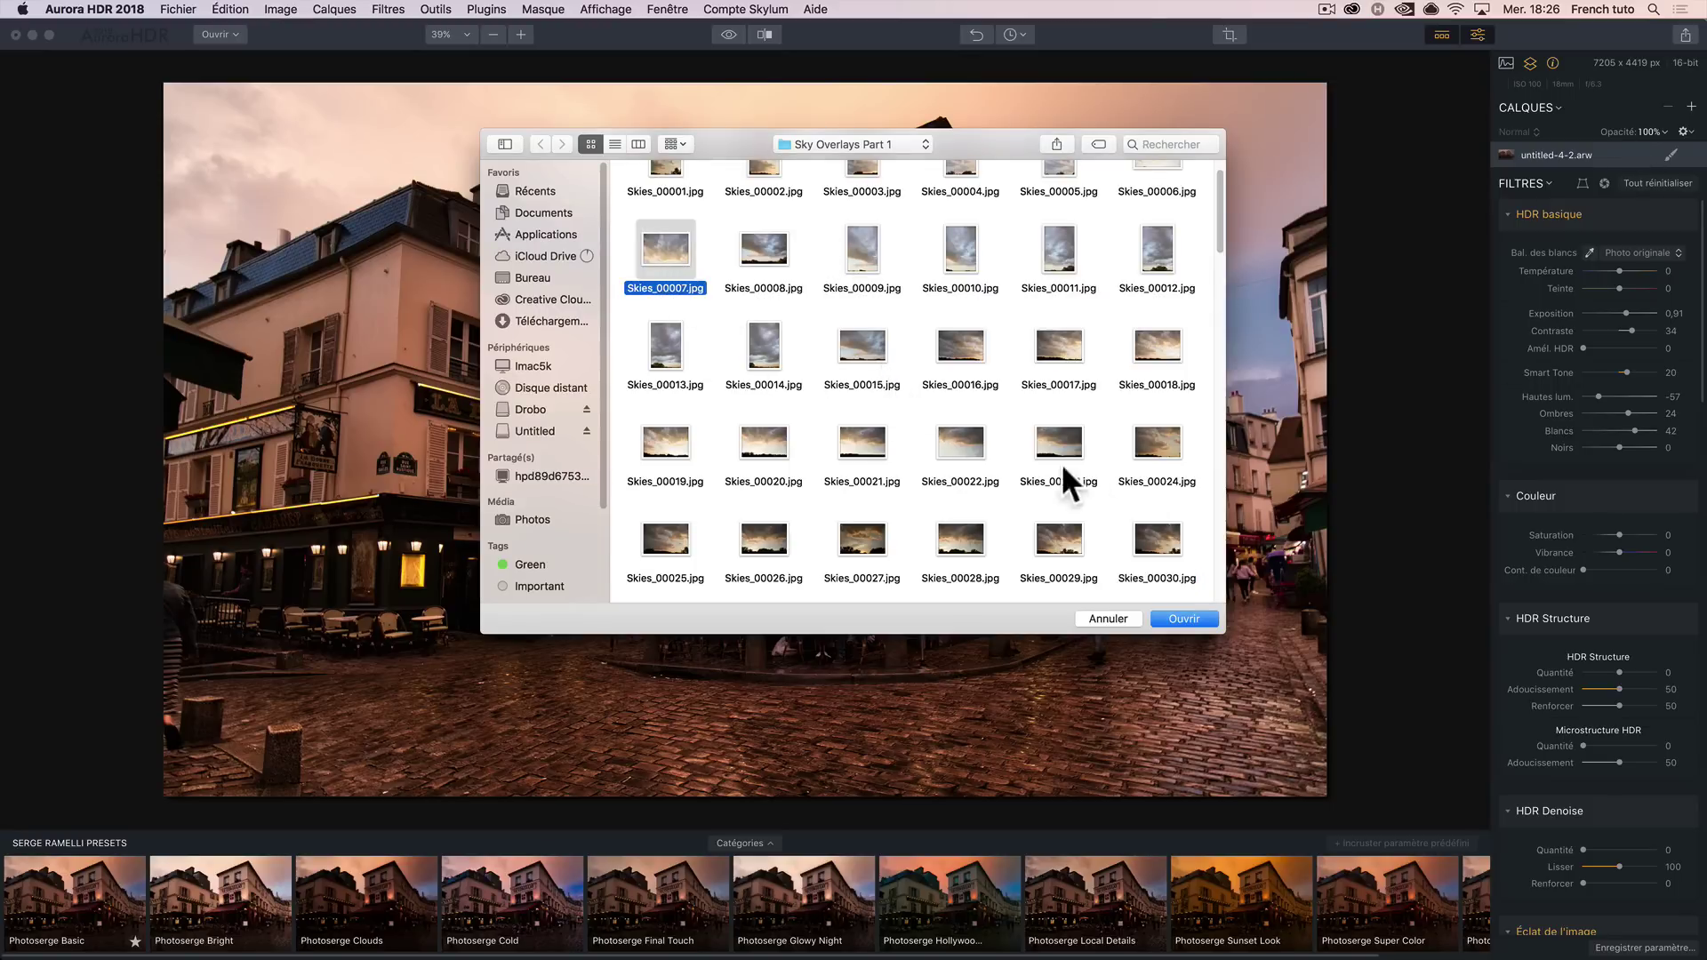
{"action": "left_click", "coordinate": [1190, 618]}
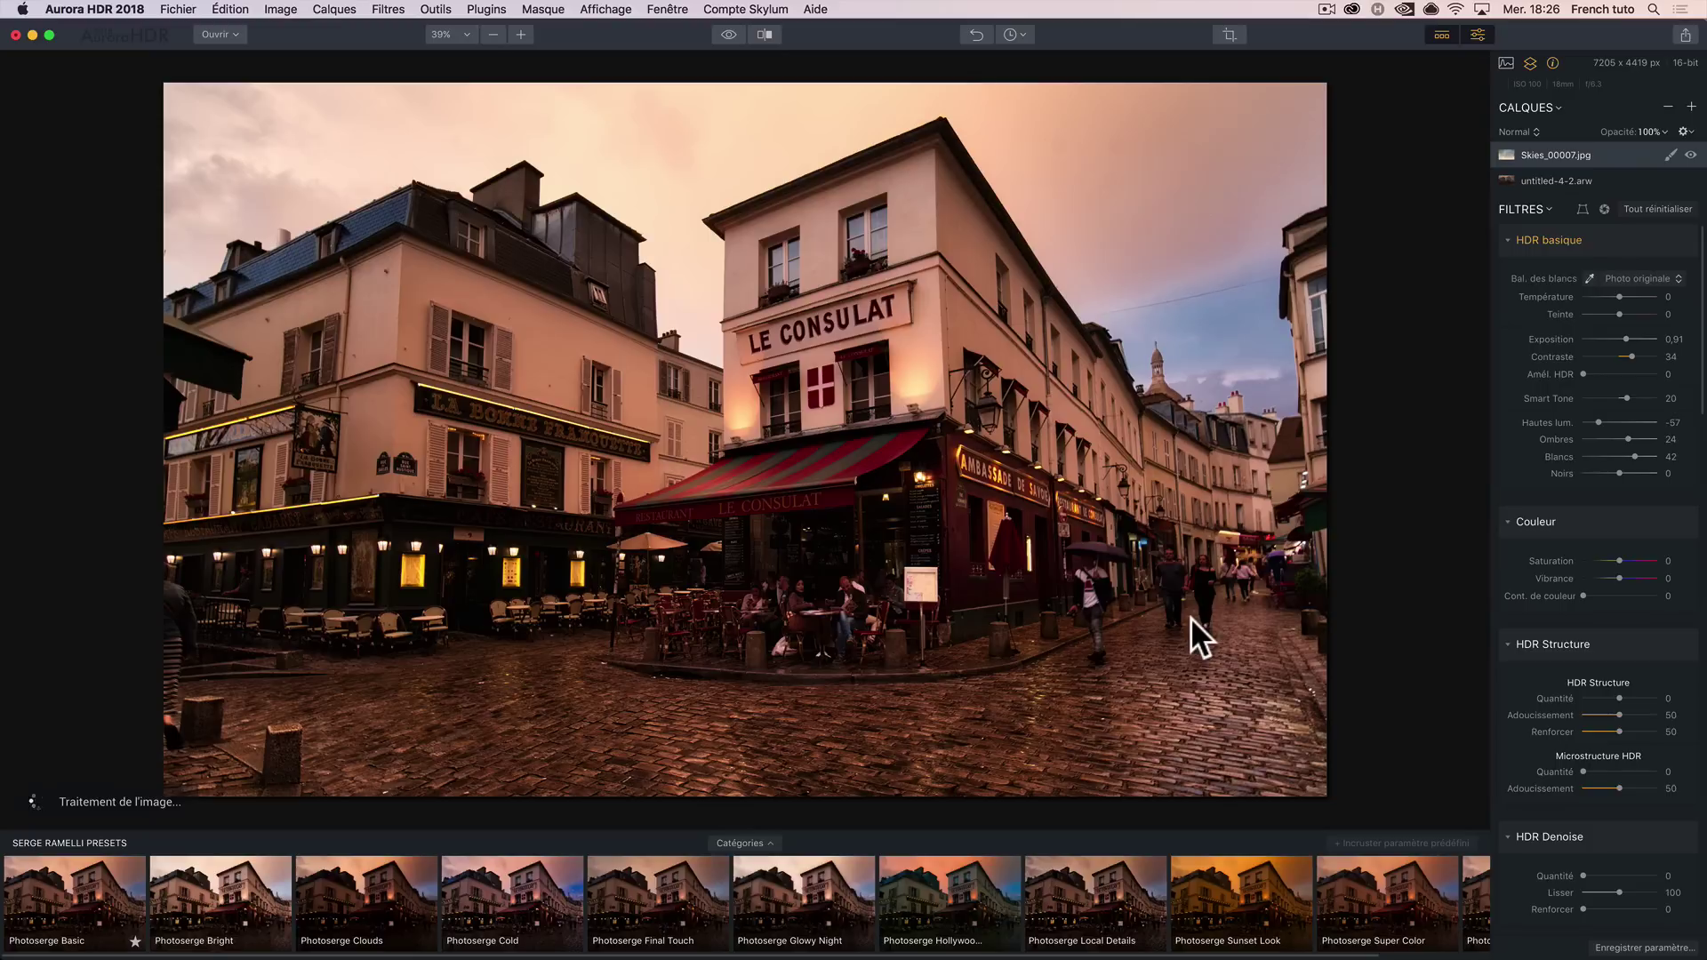
Blend Skies_00007.jpg in Multiply mode and brush-erase it from the café buildings
{"action": "left_click", "coordinate": [1518, 131]}
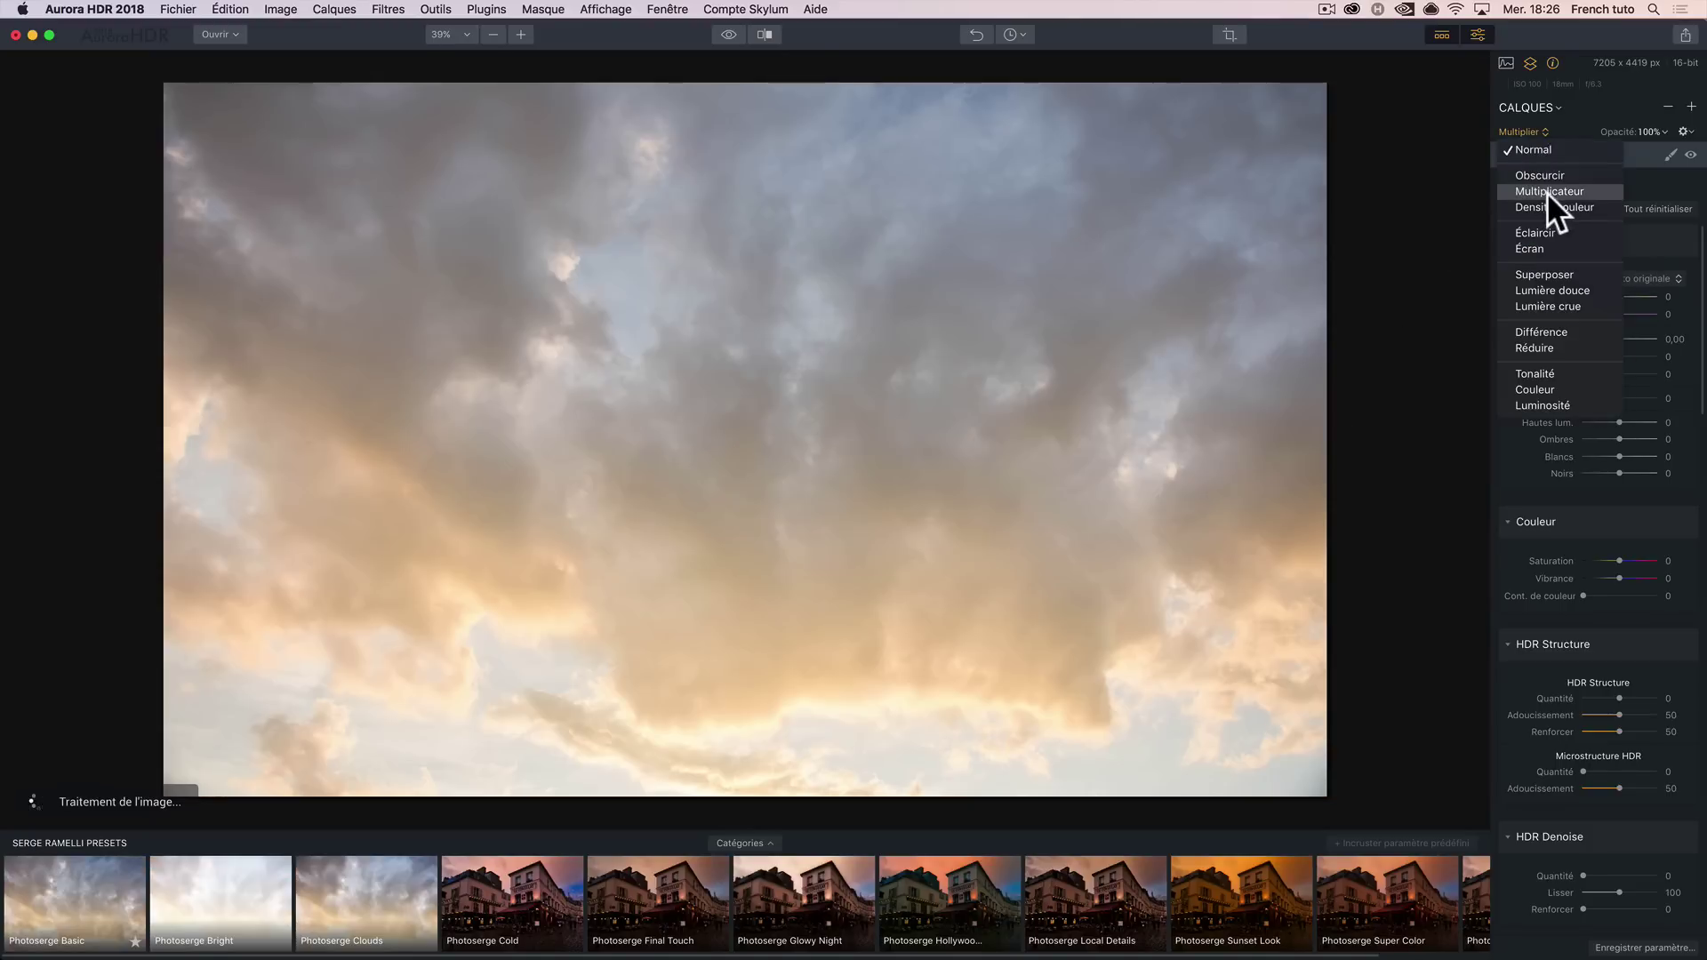
{"action": "left_click", "coordinate": [1558, 190]}
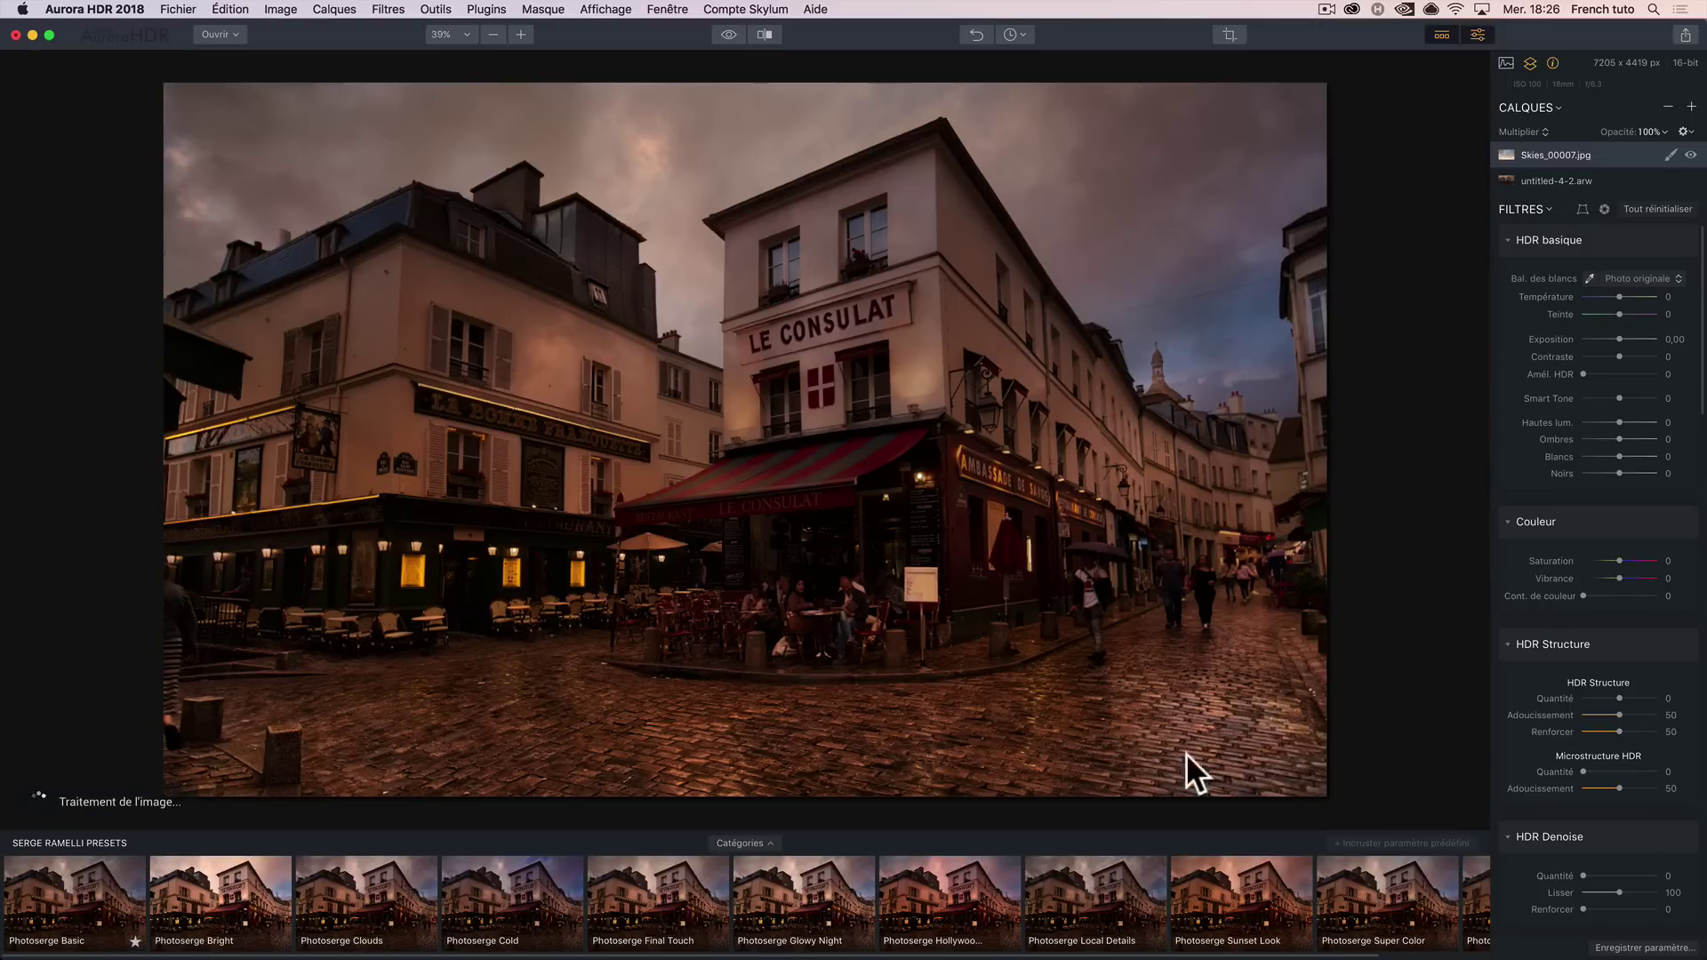
{"action": "left_click", "coordinate": [1671, 156]}
{"action": "left_click", "coordinate": [1594, 175]}
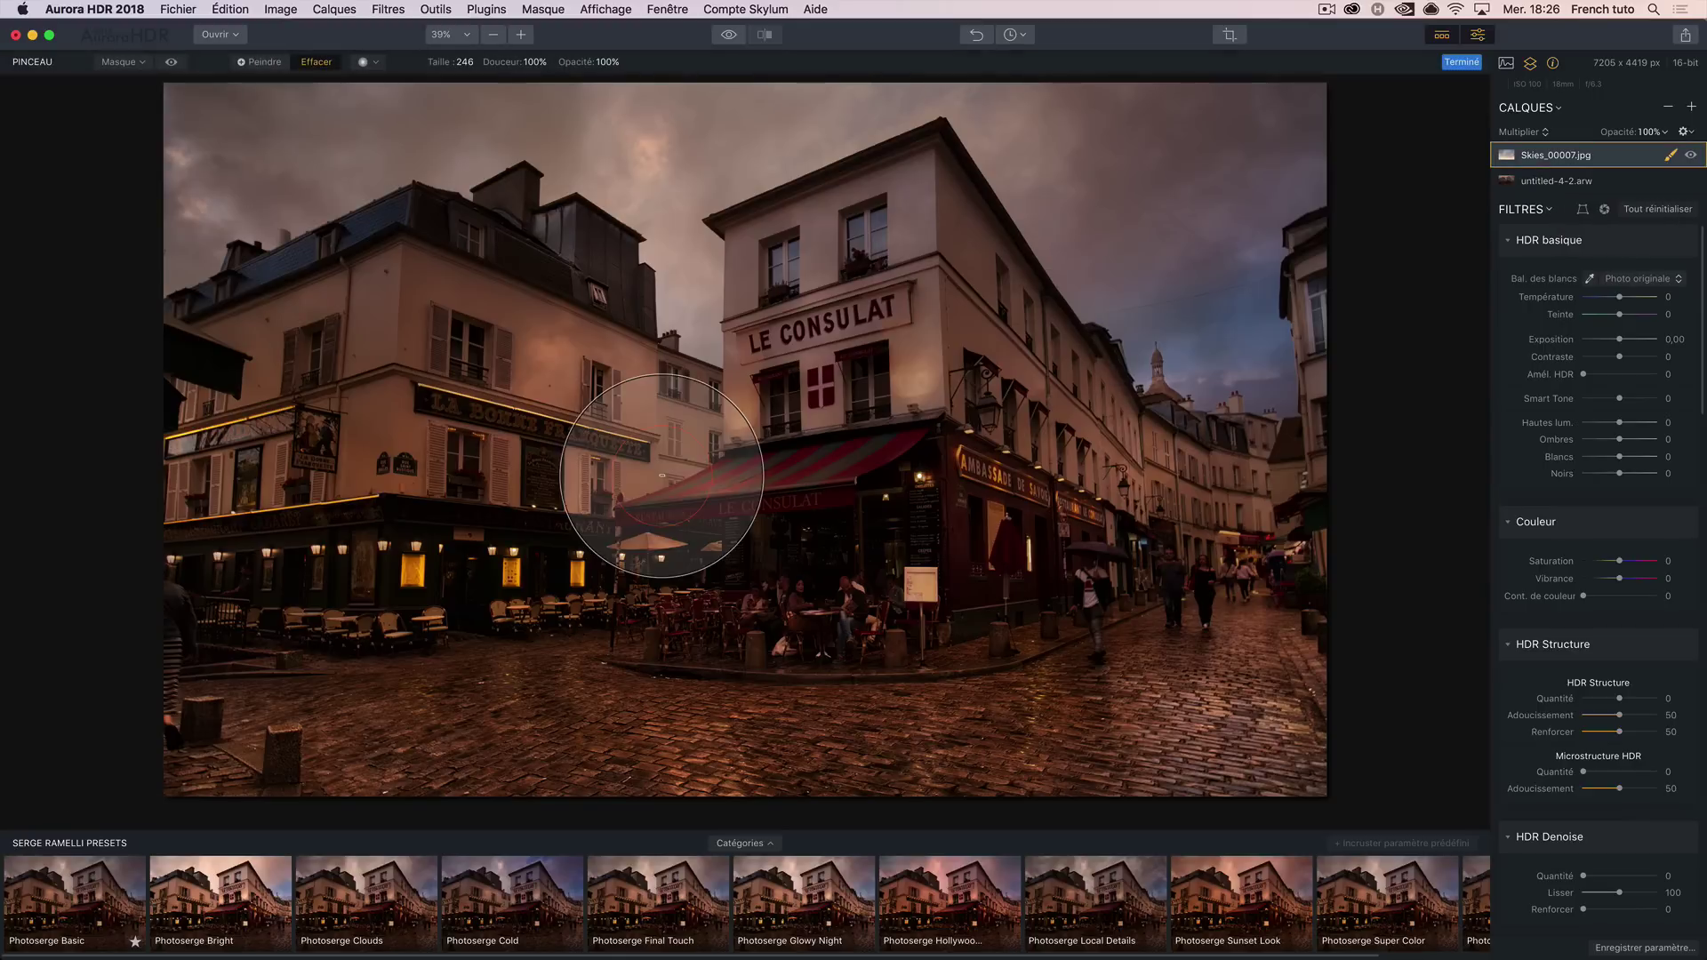
{"action": "mouse_move", "coordinate": [332, 584]}
{"action": "left_mouse_down"}
{"action": "mouse_move", "coordinate": [1024, 460]}
{"action": "mouse_move", "coordinate": [438, 553]}
{"action": "left_mouse_up"}
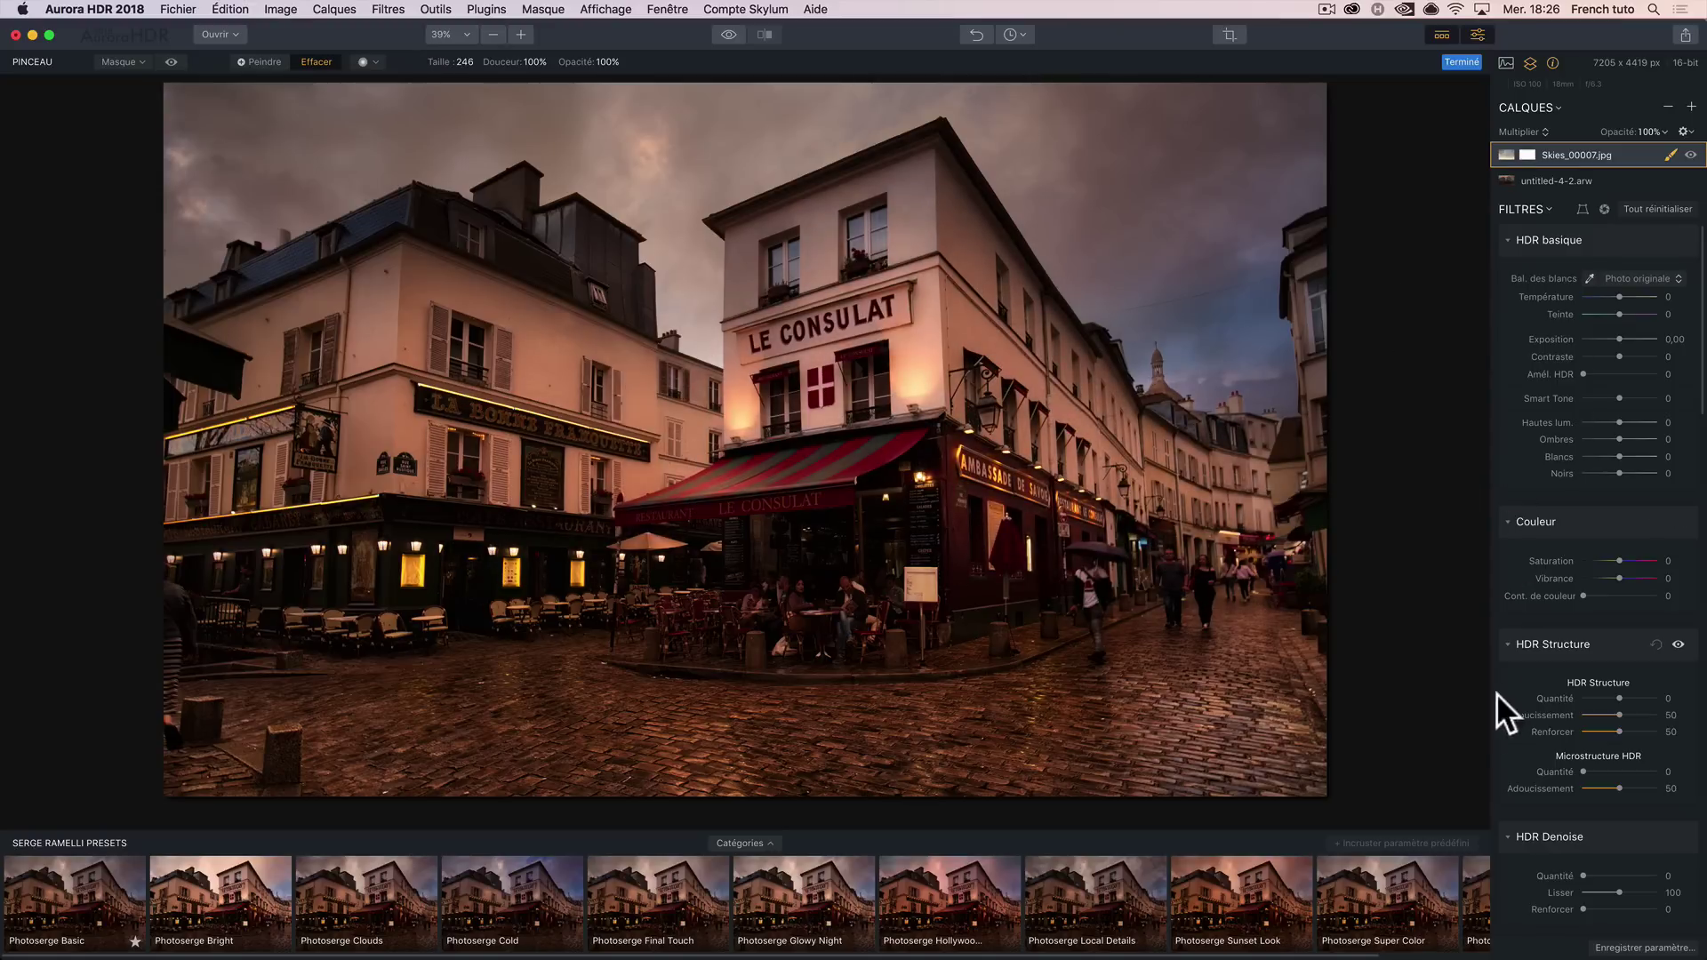
Toggle the sky layer and the original-image preview to compare the result
{"action": "left_click", "coordinate": [1692, 156]}
{"action": "left_click", "coordinate": [1692, 156]}
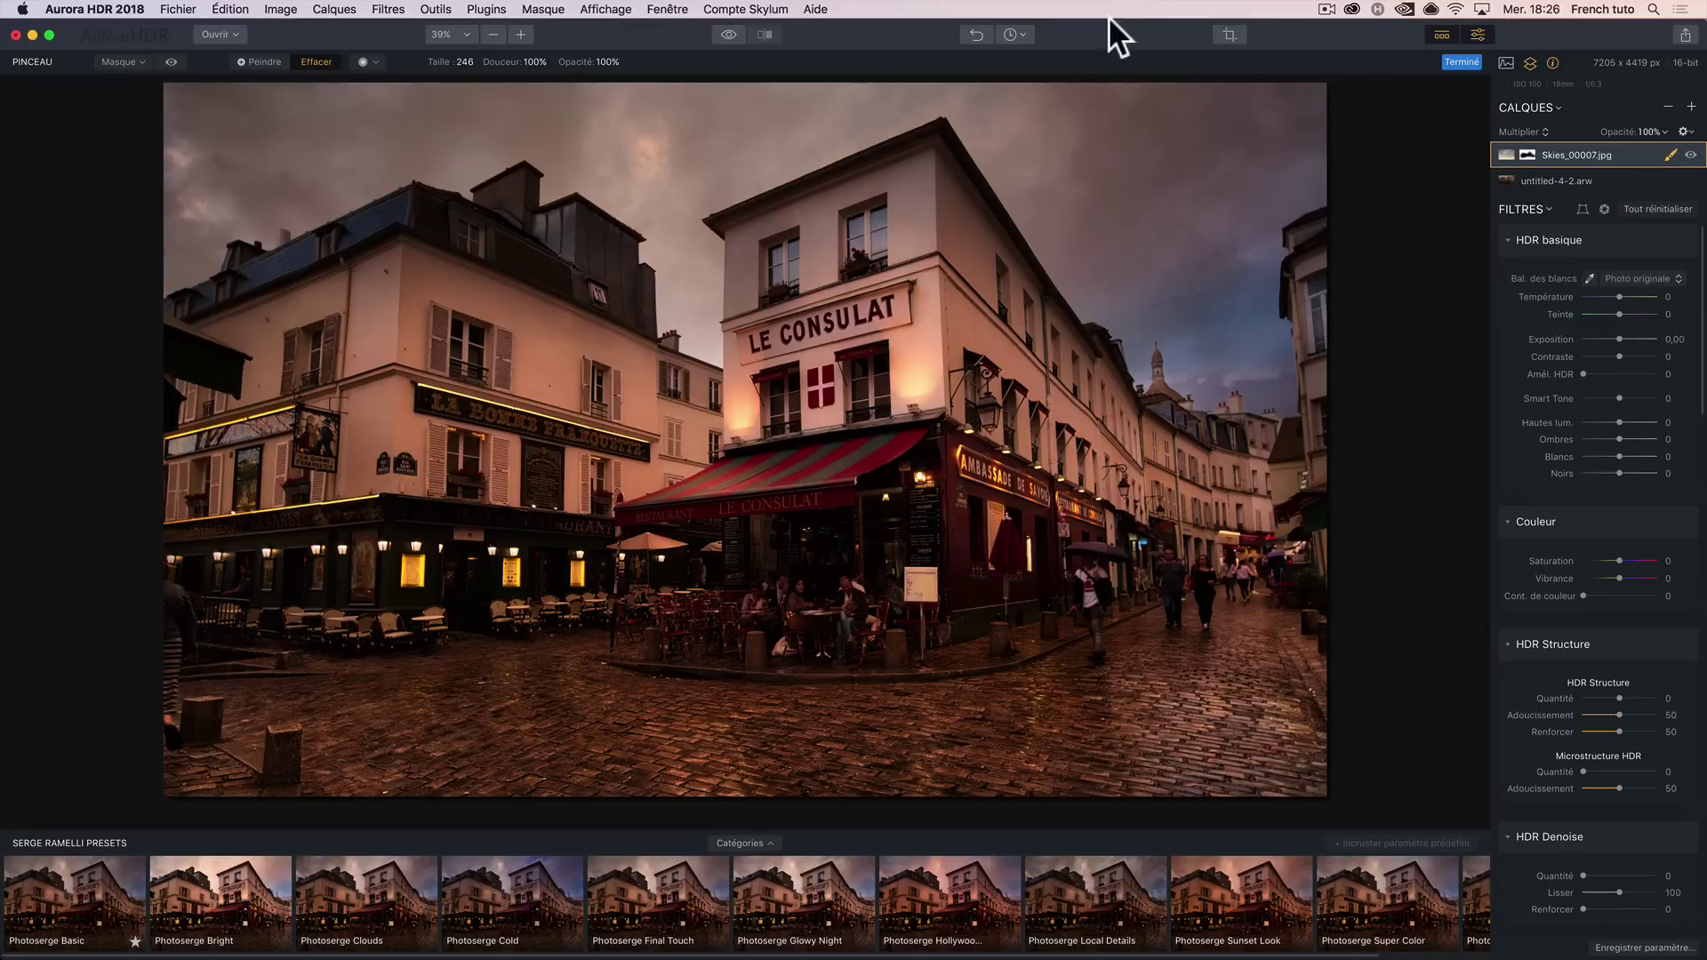
{"action": "left_click", "coordinate": [720, 32]}
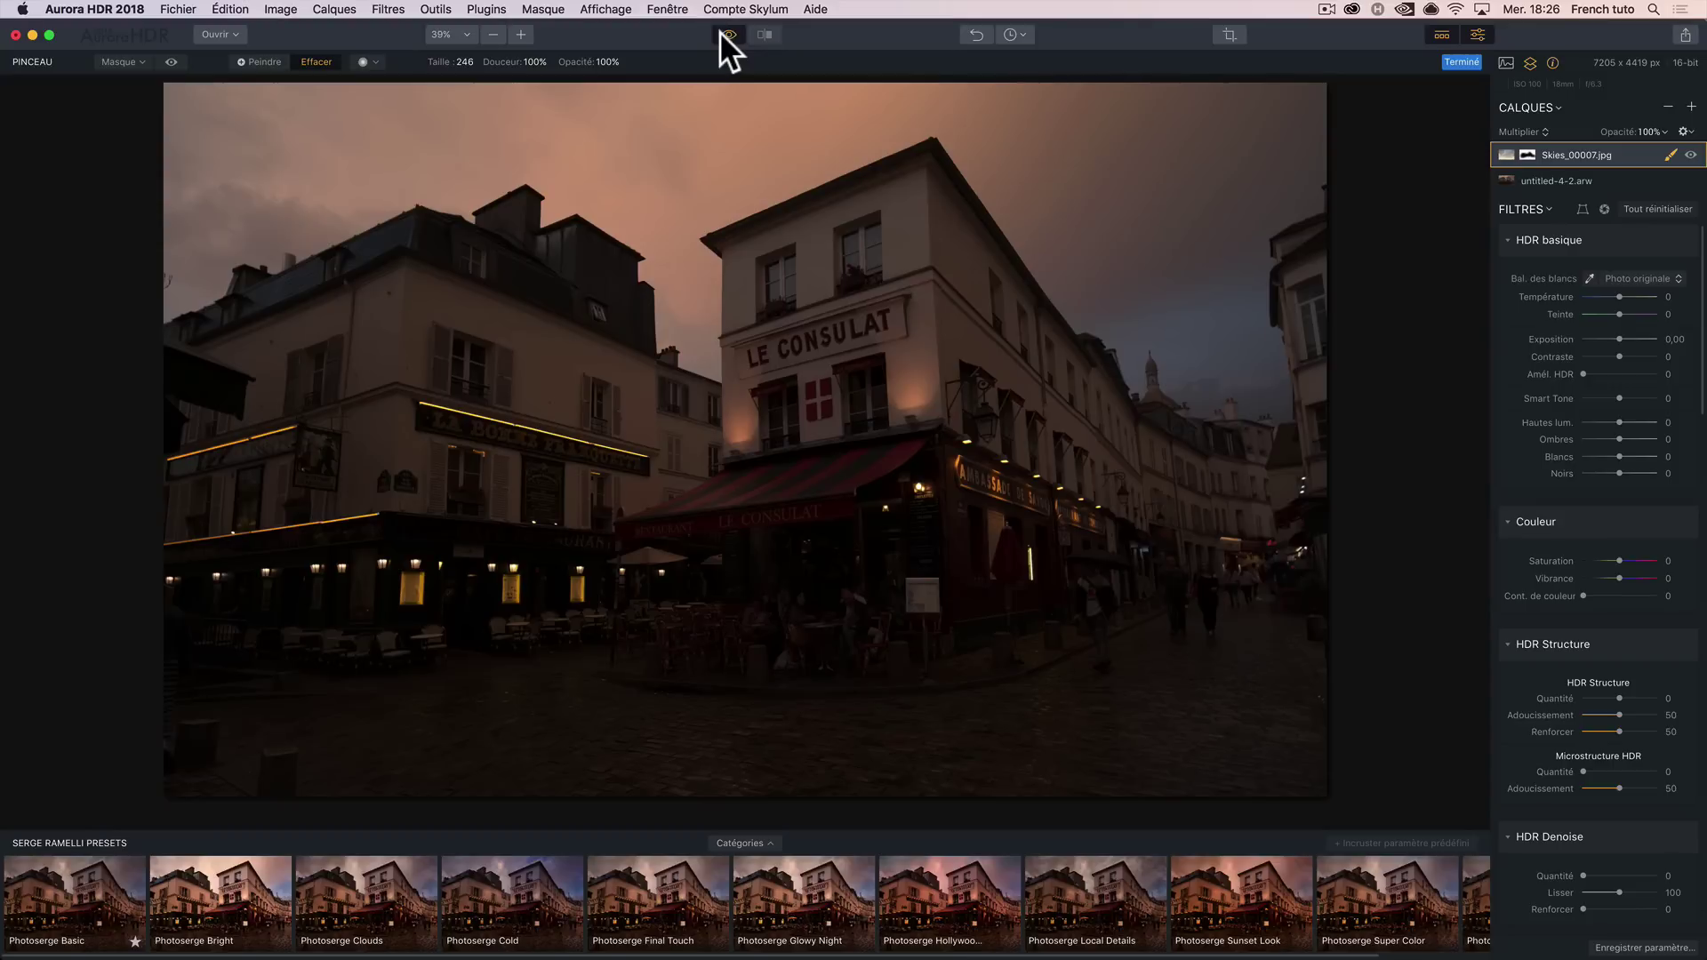
{"action": "left_click", "coordinate": [719, 32]}
Compare the edited street scene against the original once more
{"action": "left_click", "coordinate": [718, 32]}
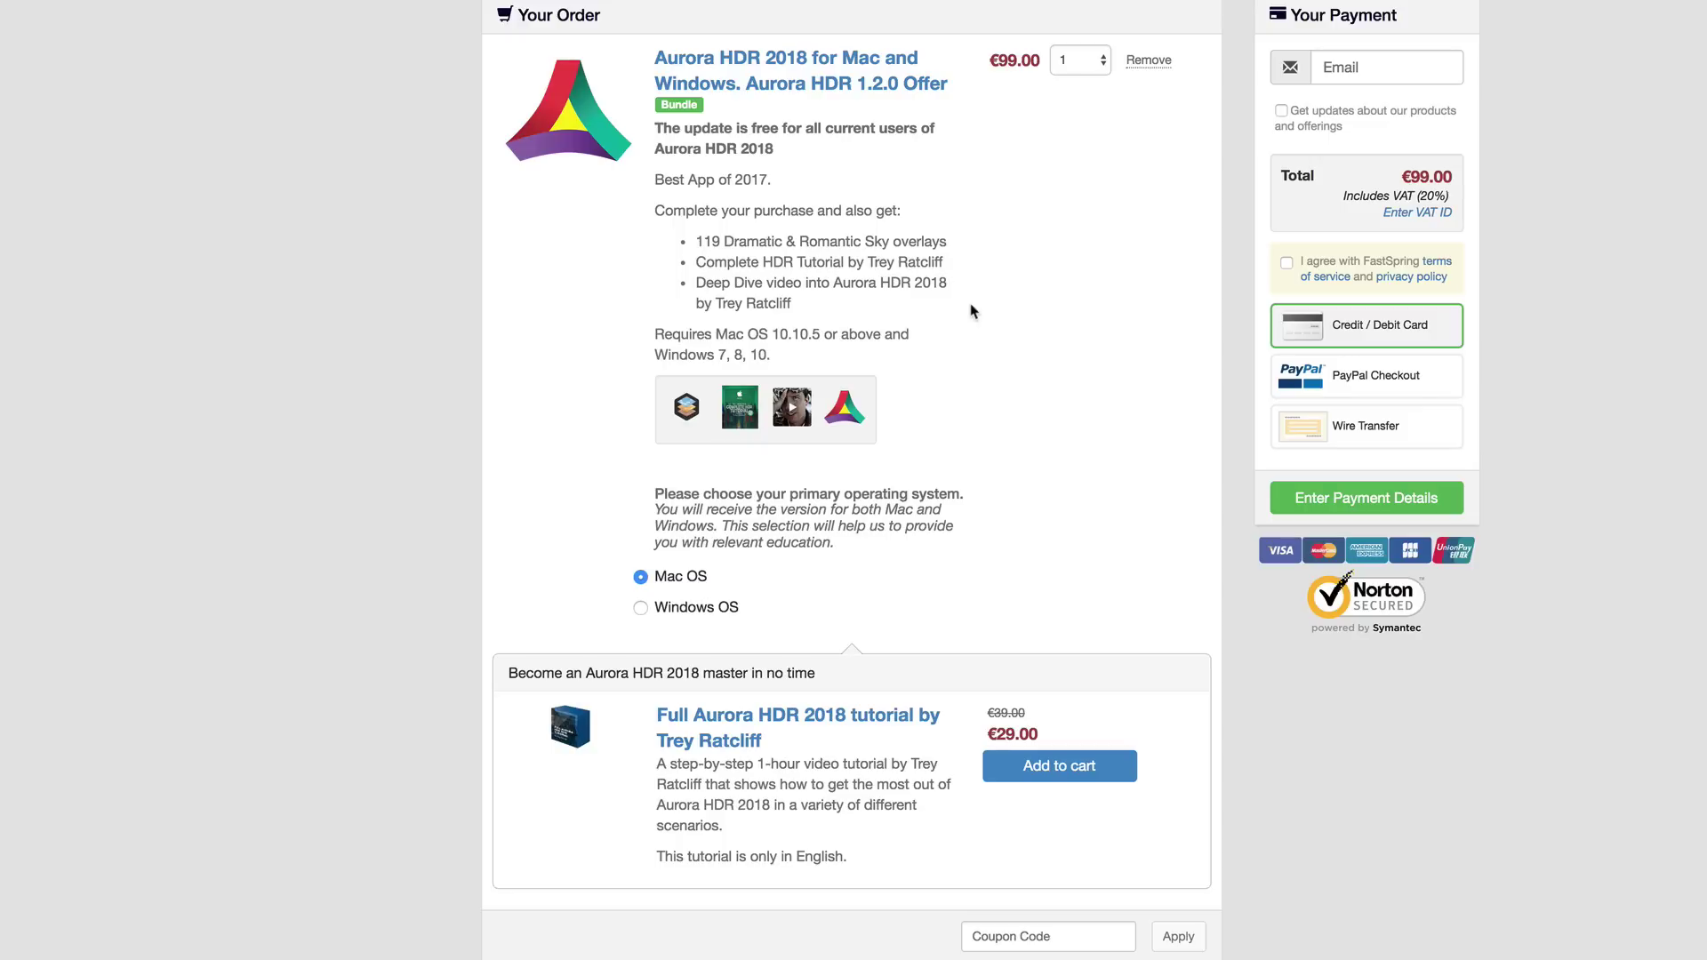
Enter the discount coupon code and apply it to the order
{"action": "left_click", "coordinate": [978, 936]}
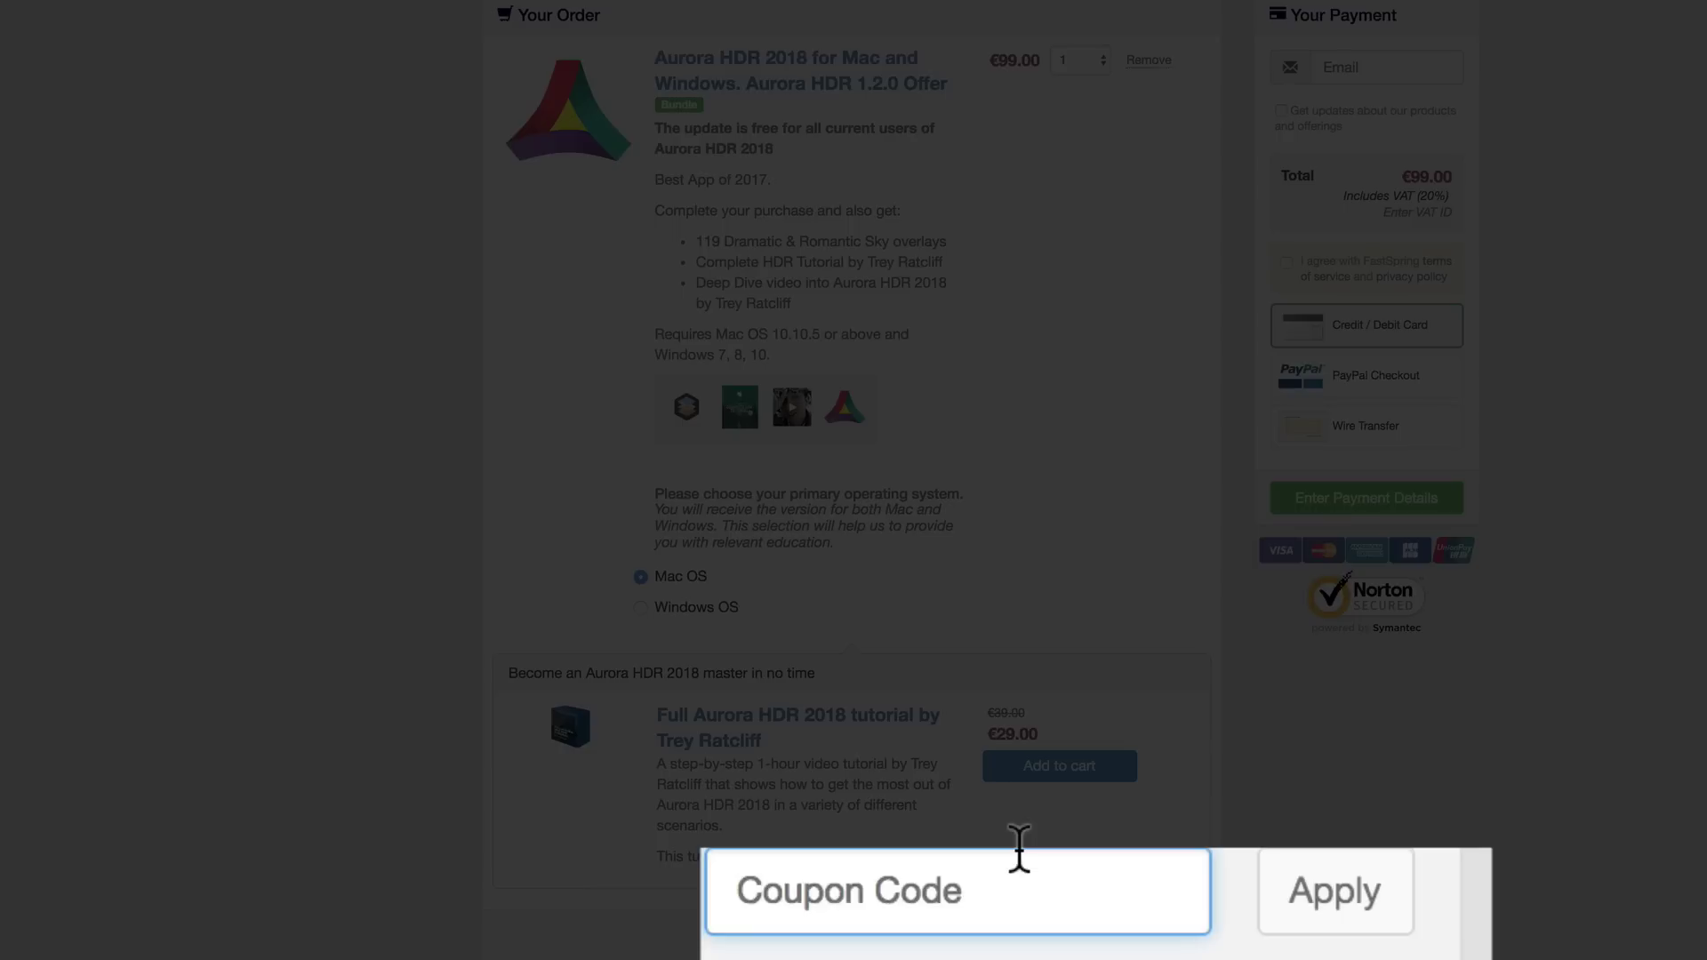
{"action": "type", "text": "photoserge"}
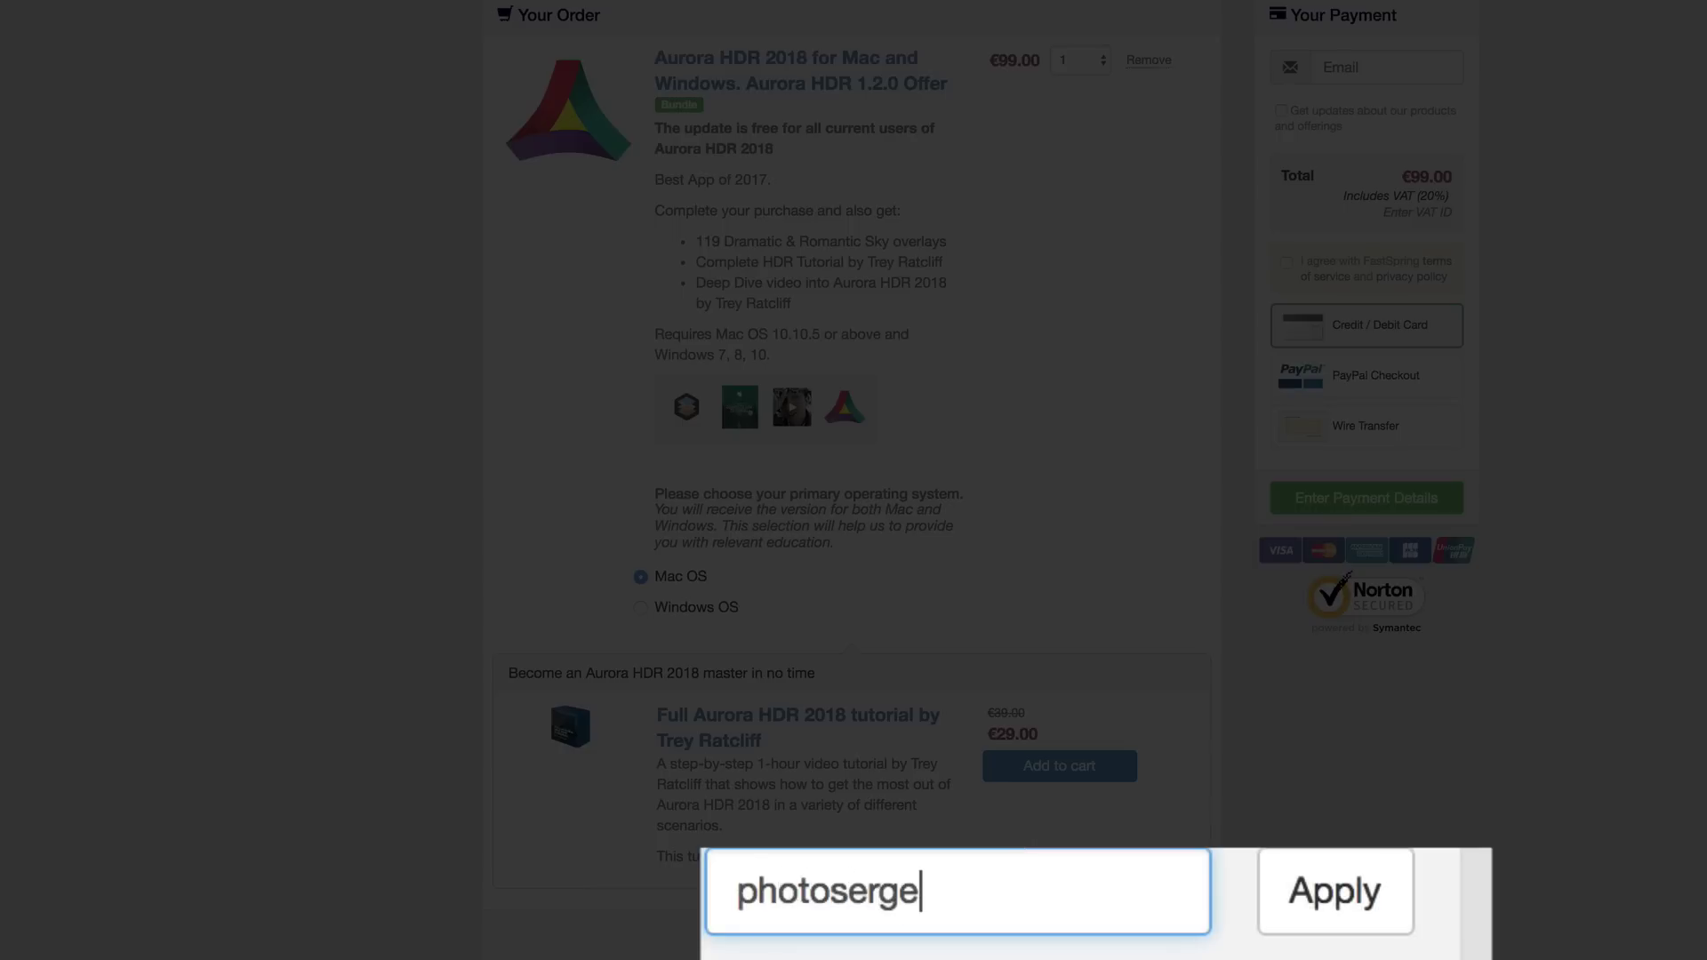
{"action": "left_click", "coordinate": [1331, 909]}
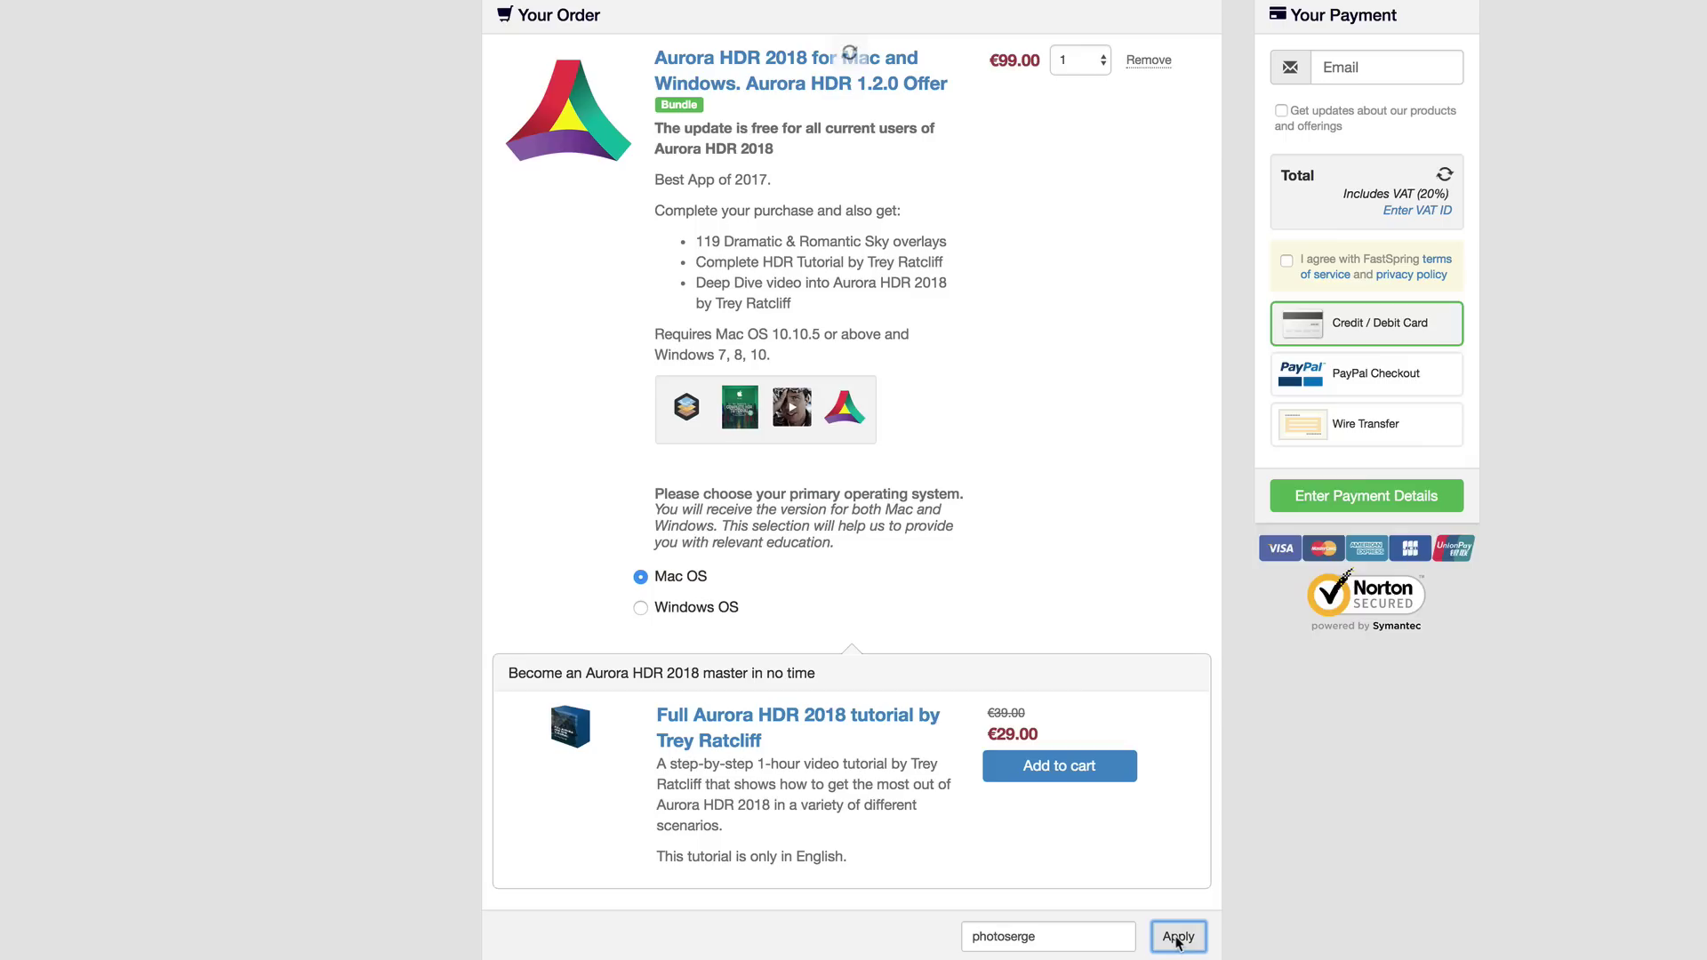